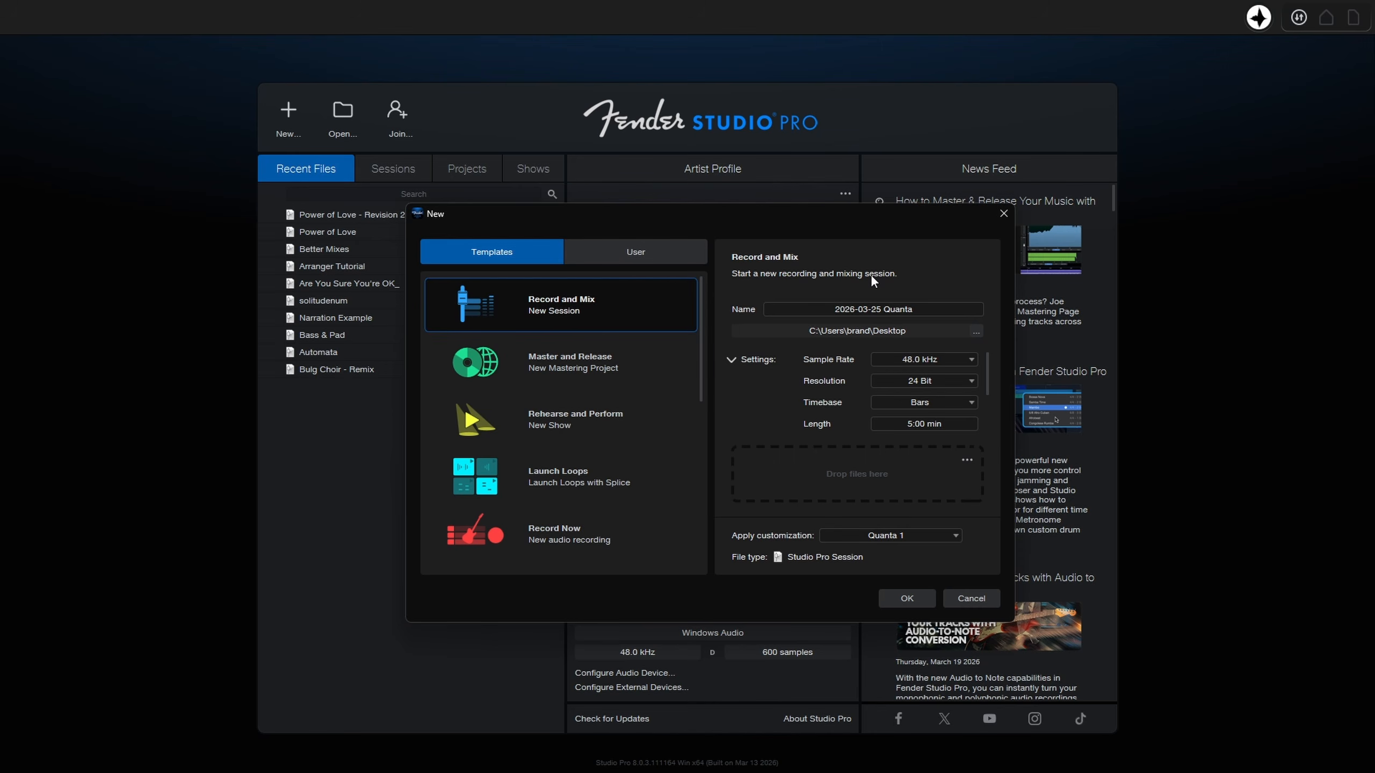
# Look through the built-in templates, including Master and Release and Rehearse and Perform, and the user templates.
pyautogui.click(545, 372)
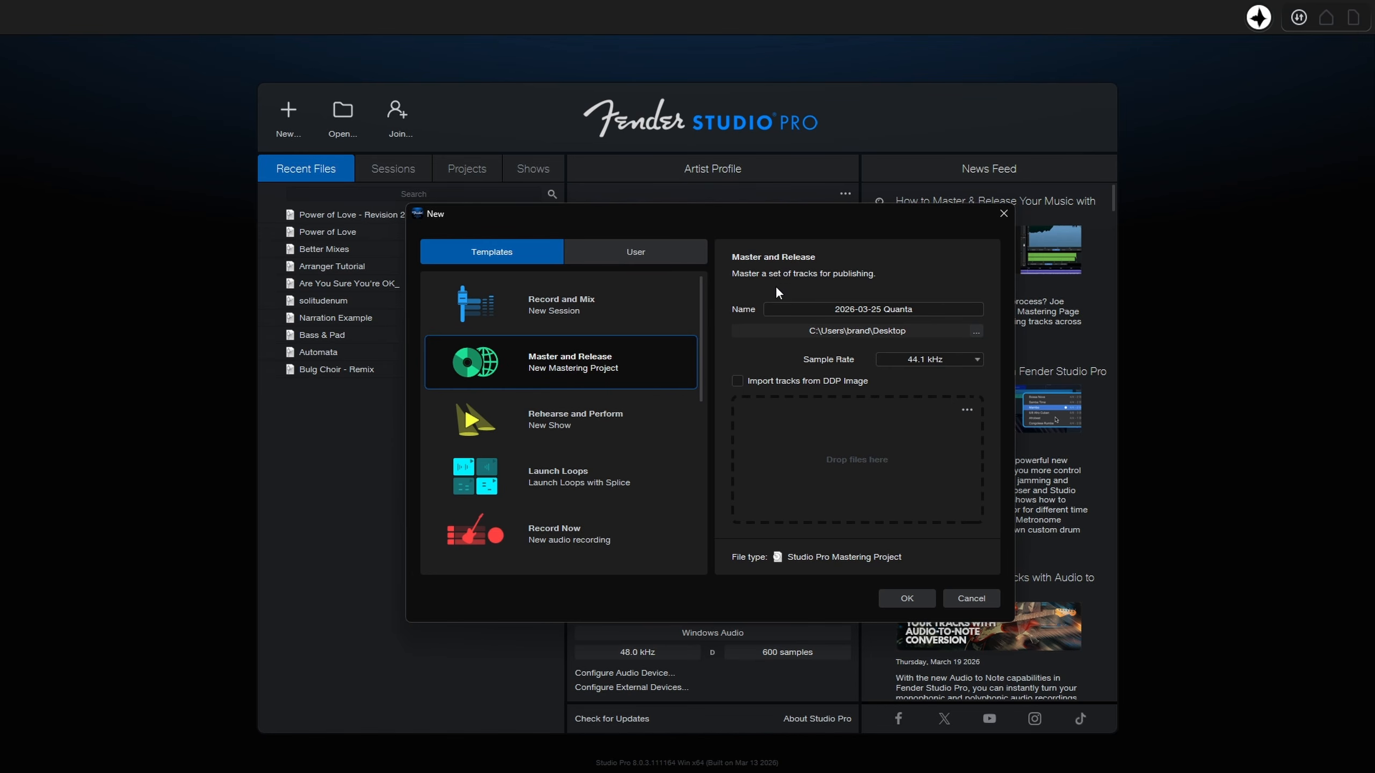
pyautogui.click(538, 420)
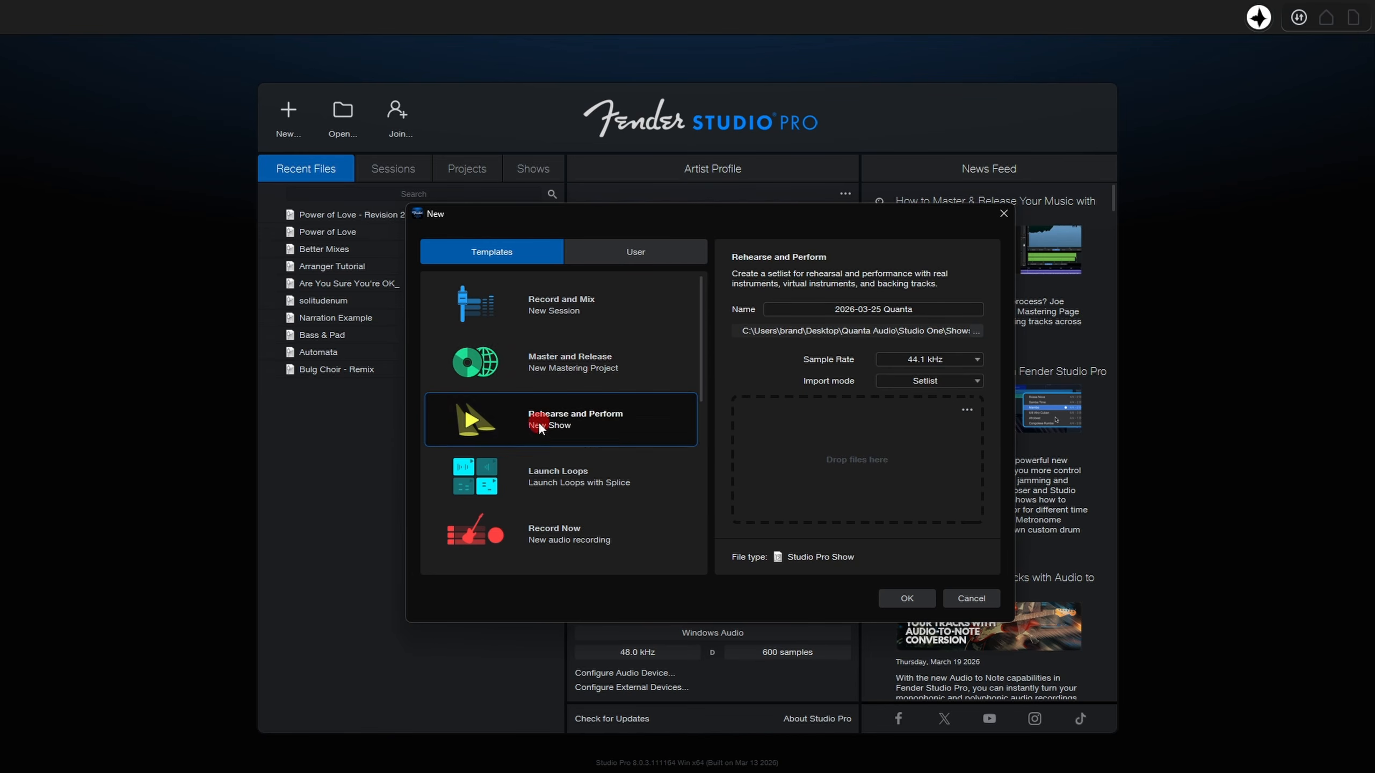
pyautogui.scroll(-4, 563, 441)
pyautogui.scroll(-2, 563, 441)
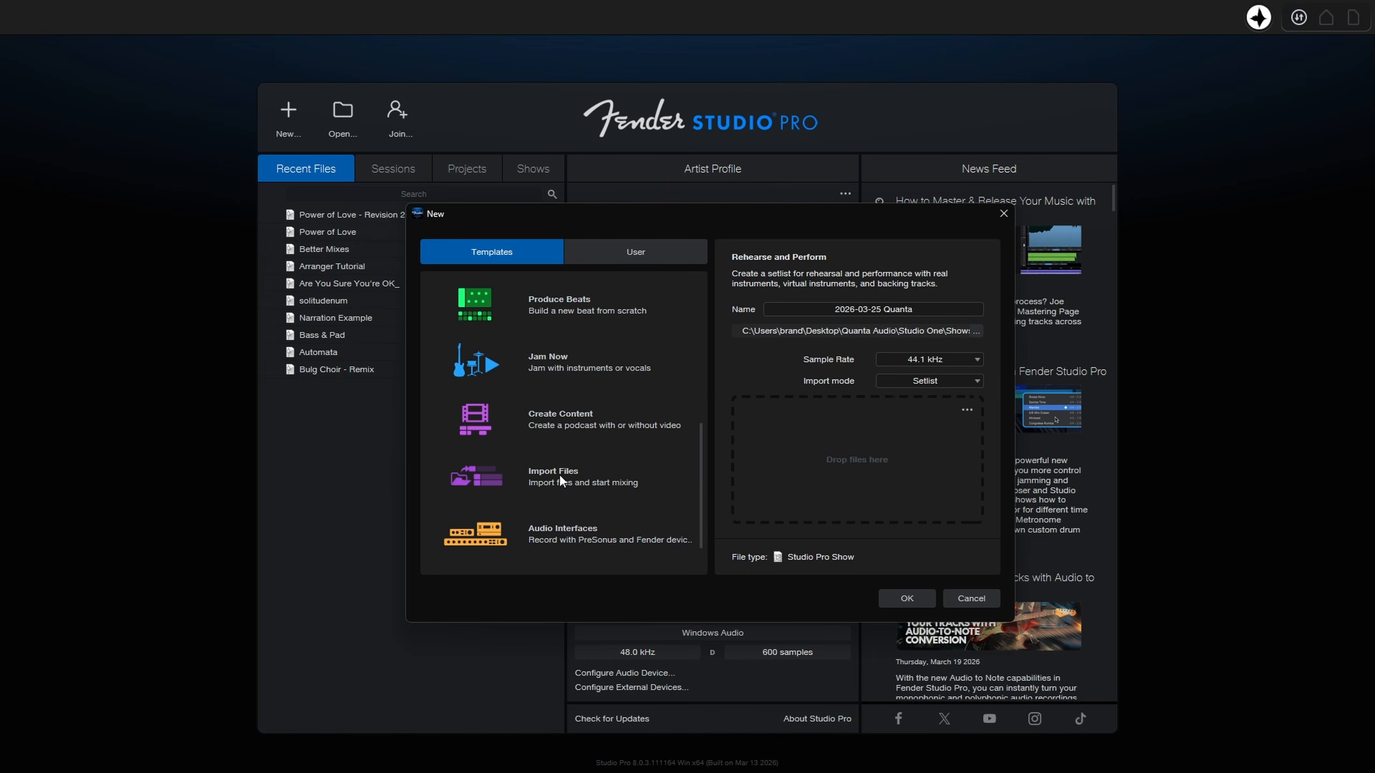
pyautogui.scroll(-1, 559, 473)
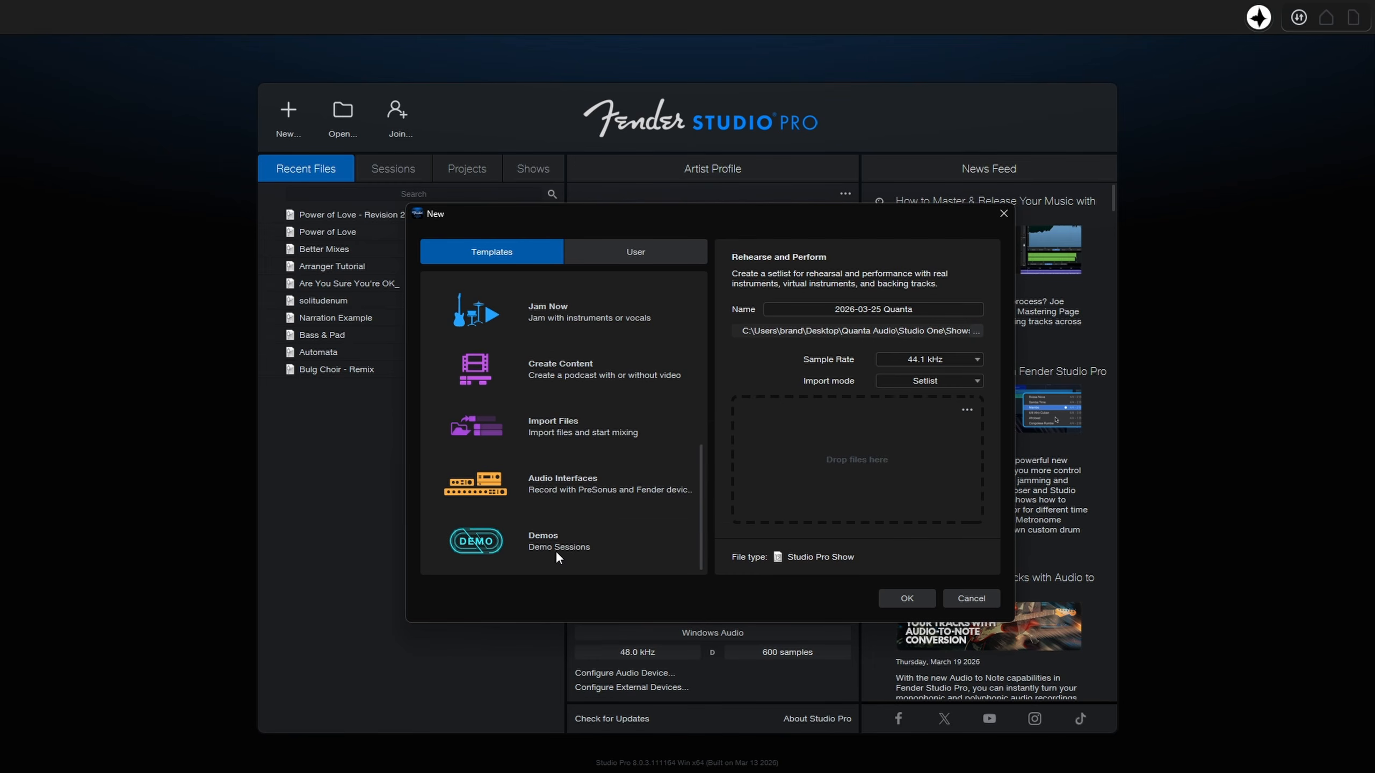
pyautogui.scroll(5, 557, 553)
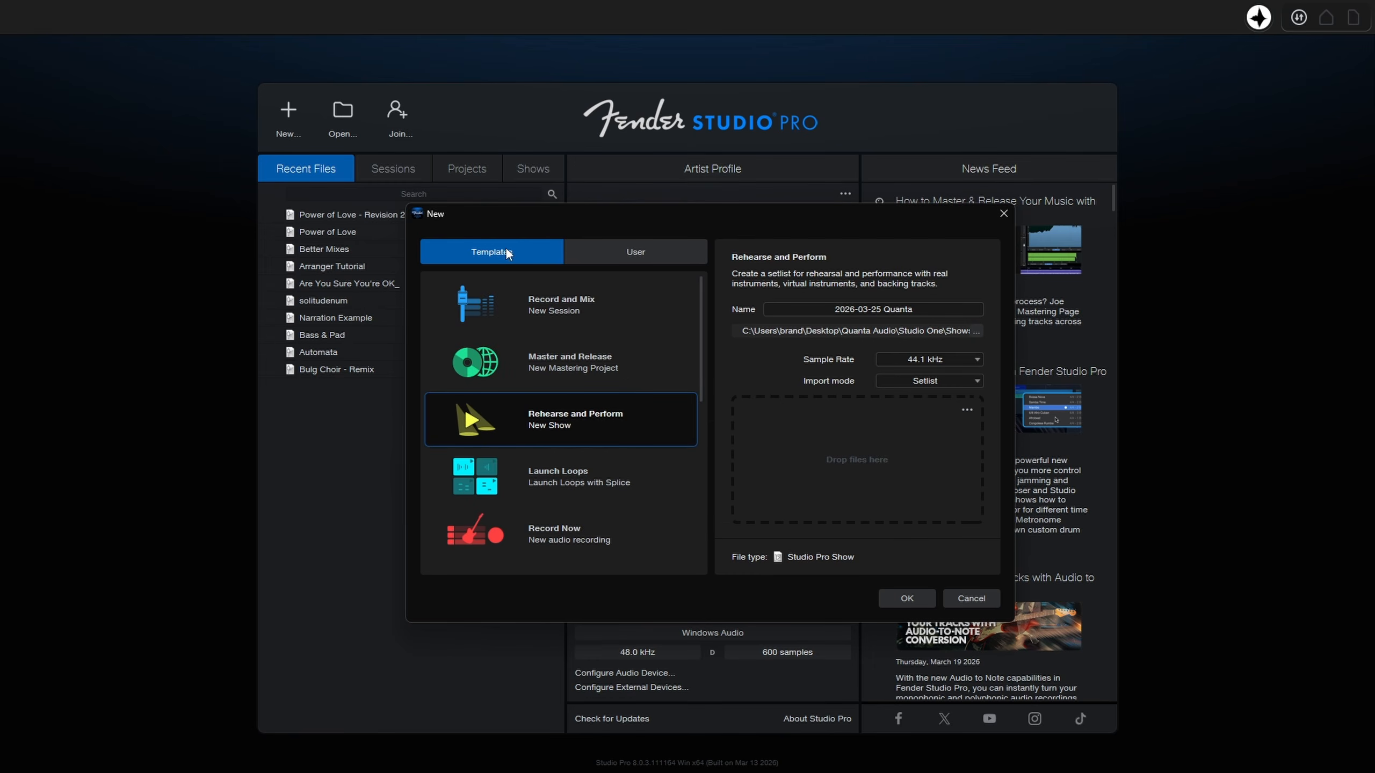
pyautogui.click(651, 257)
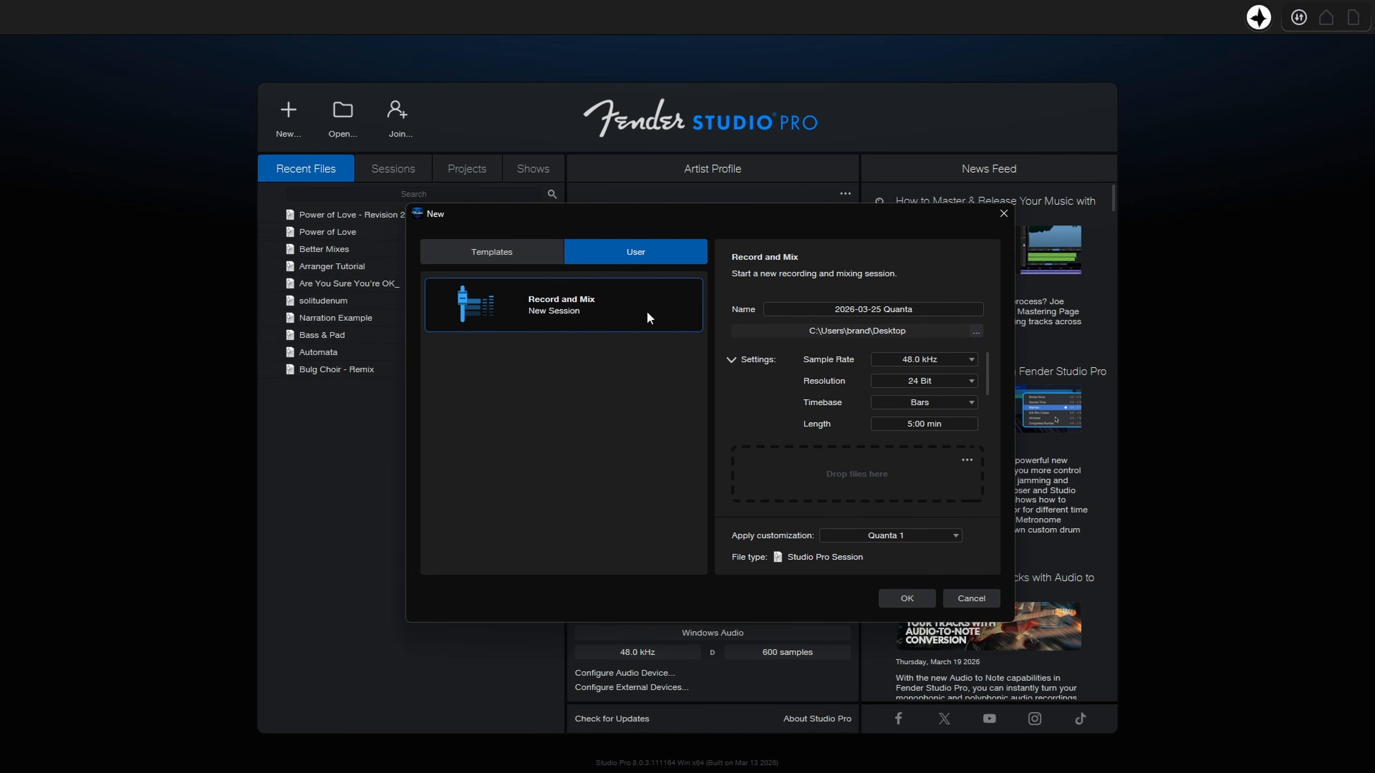
# Create a new session from the built-in Record and Mix template.
pyautogui.click(501, 258)
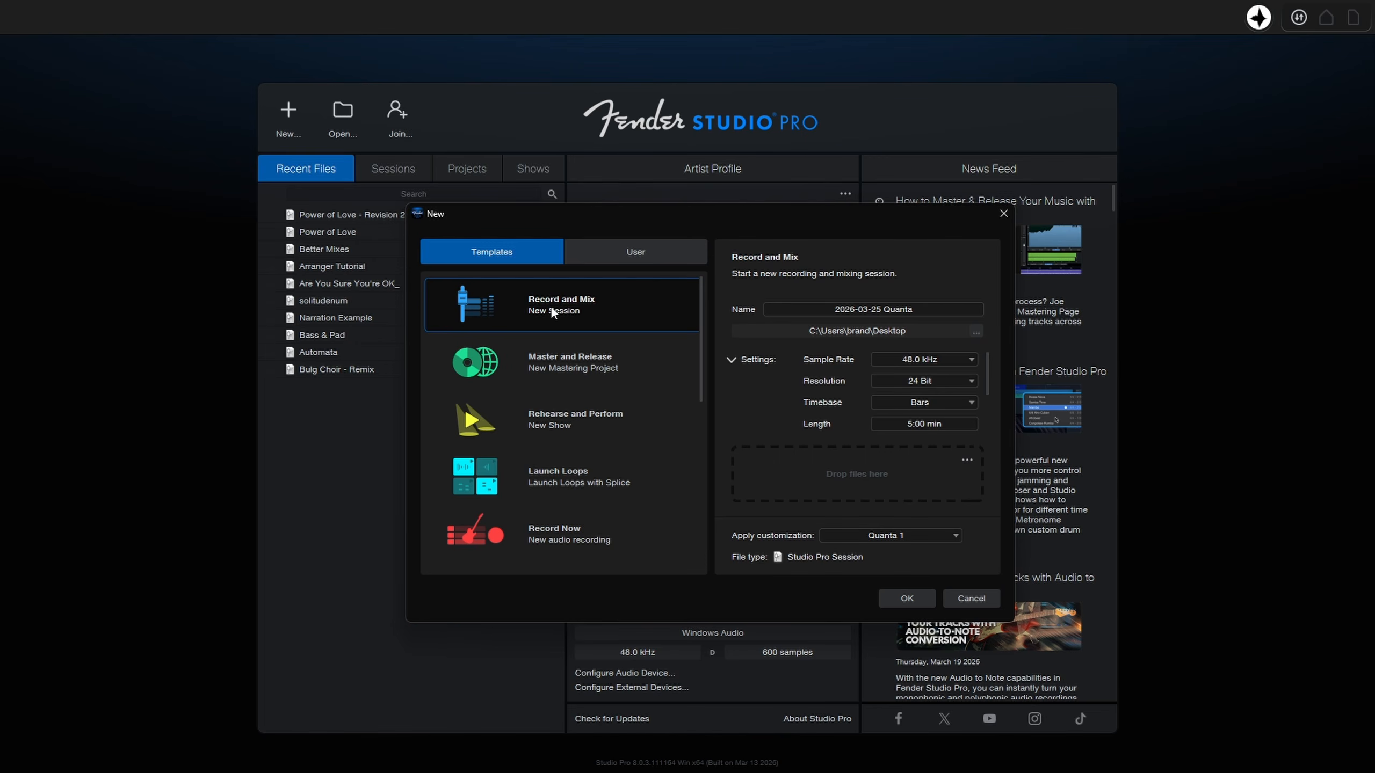
pyautogui.click(897, 597)
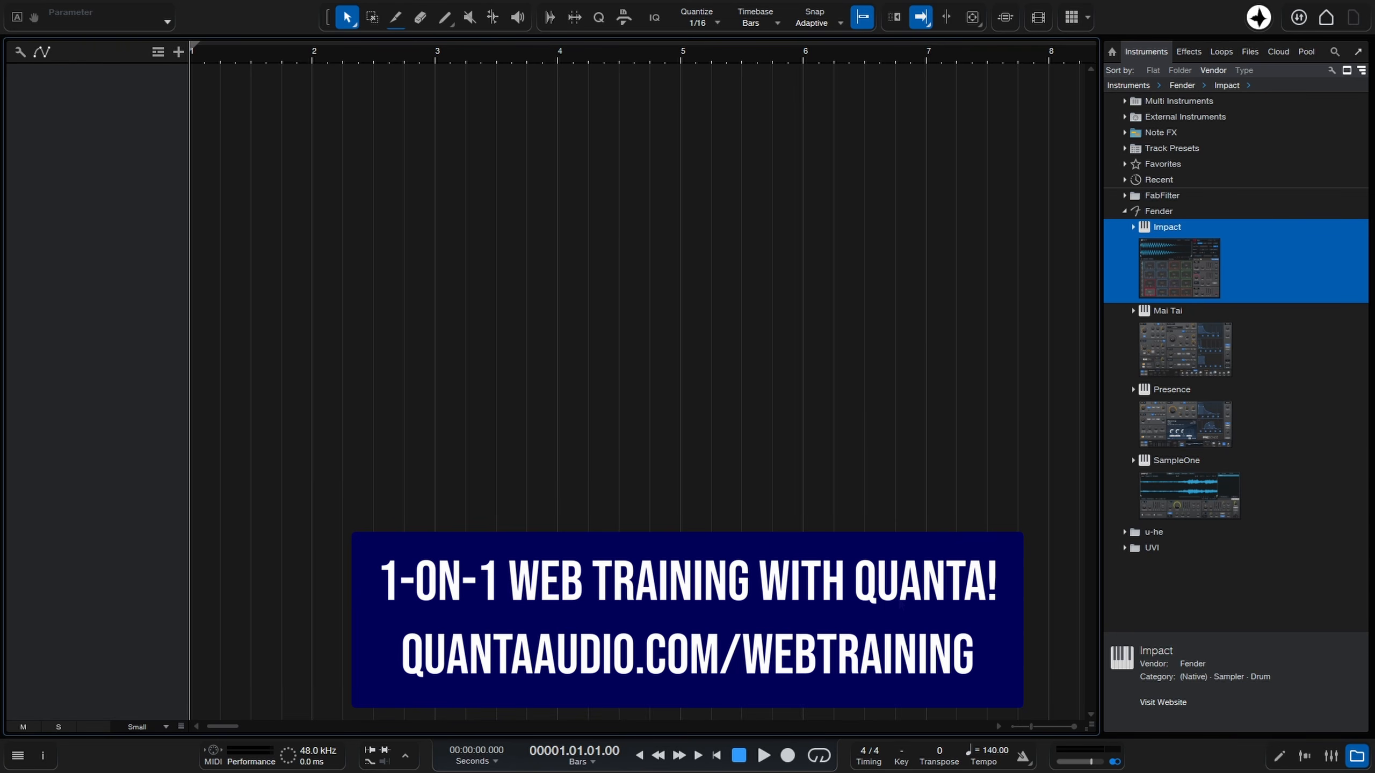
# Add the Impact instrument to the empty arrangement as a new track and load its City Kit preset.
pyautogui.moveTo(1180, 267); pyautogui.dragTo(356, 265)
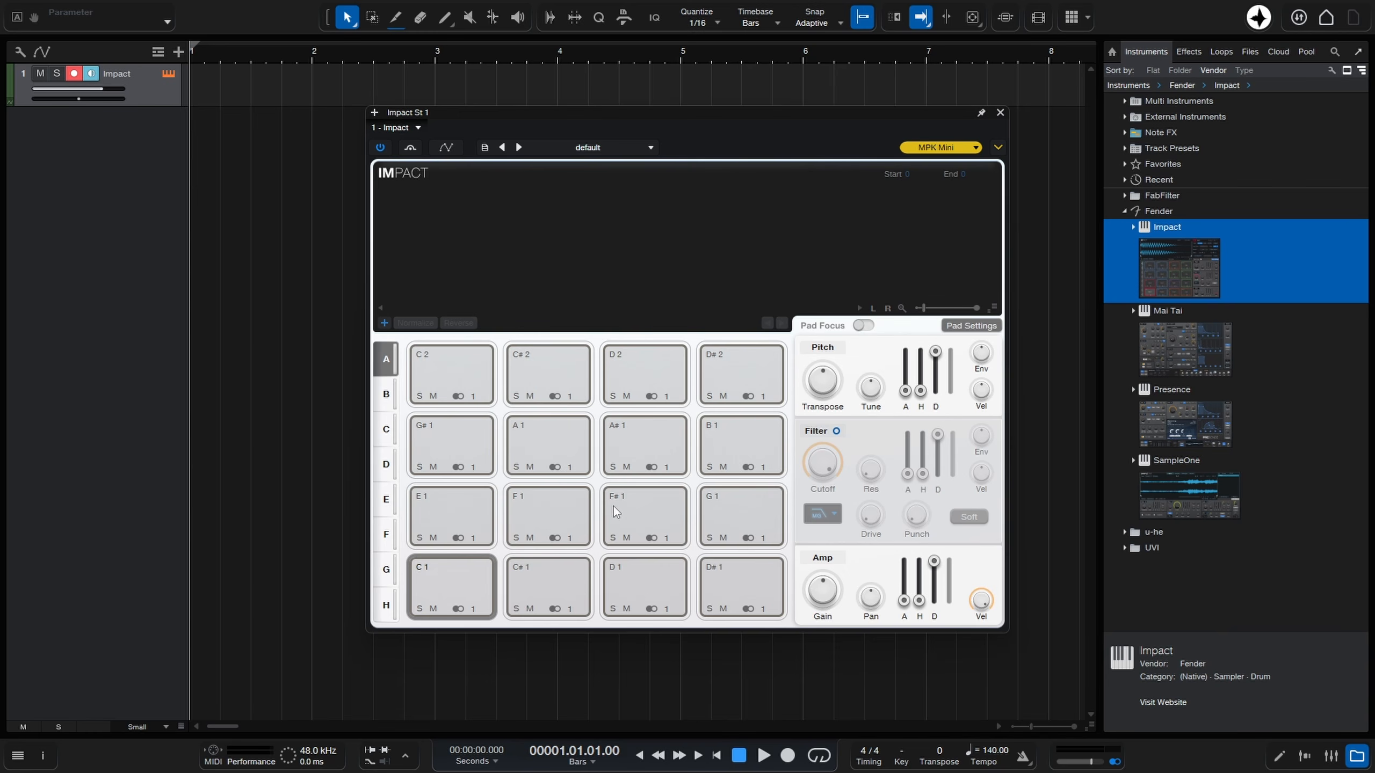
pyautogui.click(600, 149)
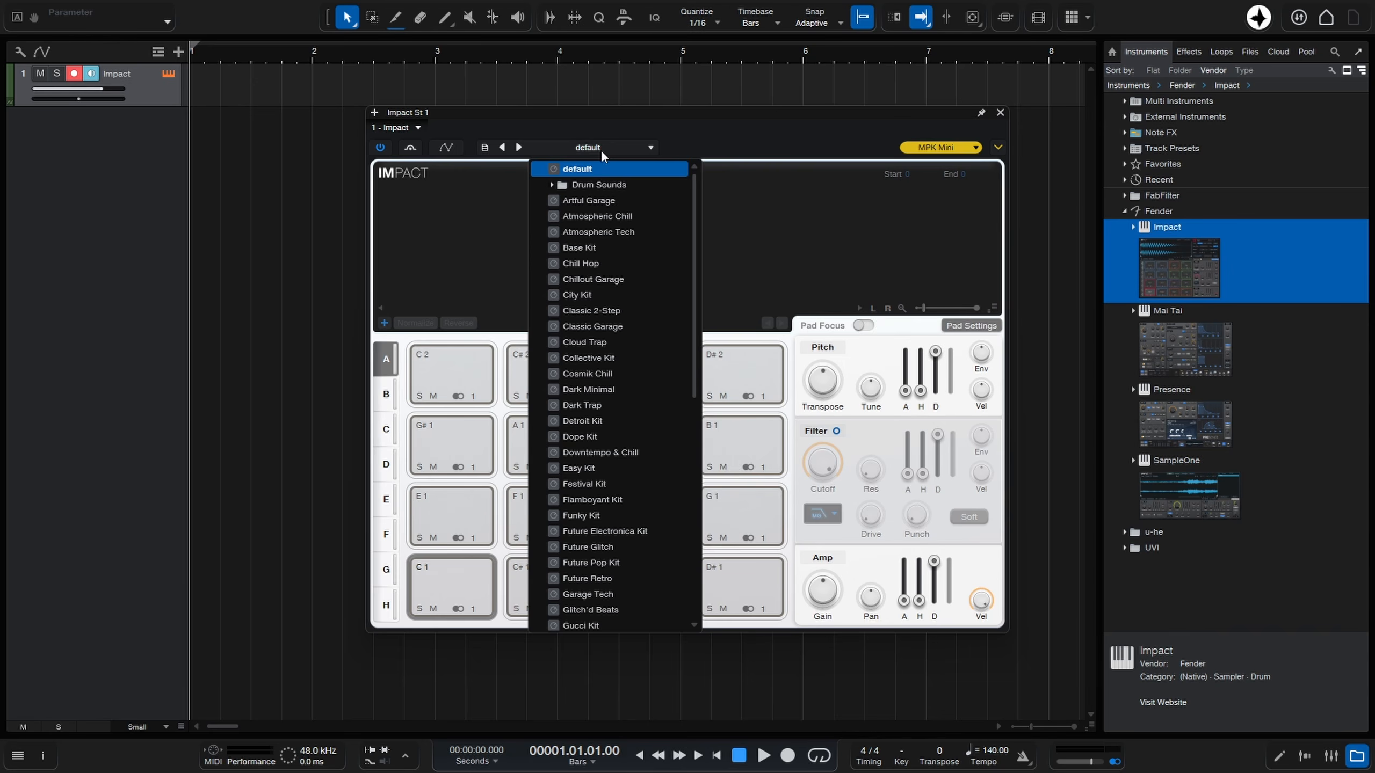
pyautogui.click(586, 296)
pyautogui.click(760, 134)
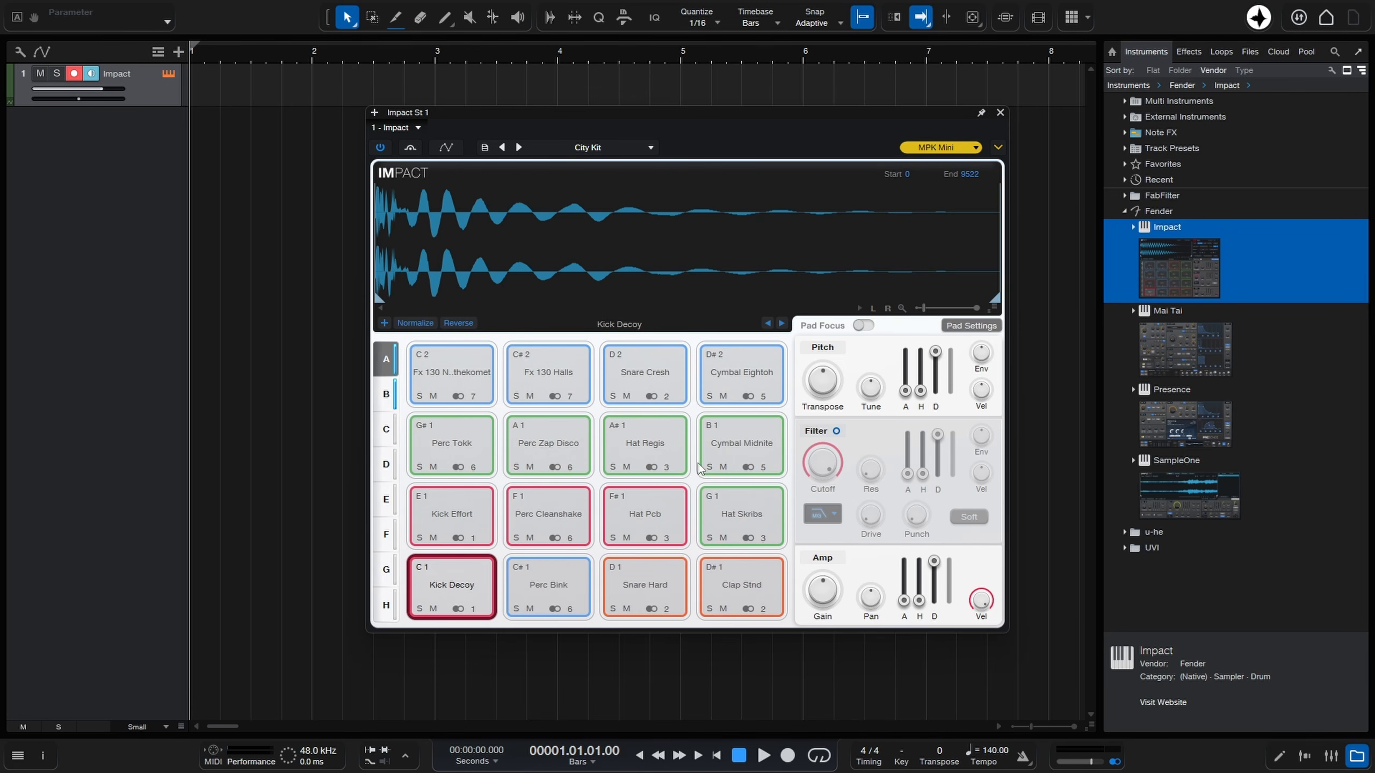
# Enlarge the Impact track to reveal its routing settings, and close the instrument window and the browser.
pyautogui.hotkey('shift', 'e')
pyautogui.hotkey('shift', 'e')
pyautogui.hotkey('shift', 'e')
pyautogui.hotkey('shift', 'e')
pyautogui.hotkey('shift', 'e')
pyautogui.hotkey('shift', 'e')
pyautogui.hotkey('shift', 'e')
pyautogui.hotkey('shift', 'e')
pyautogui.hotkey('shift', 'e')
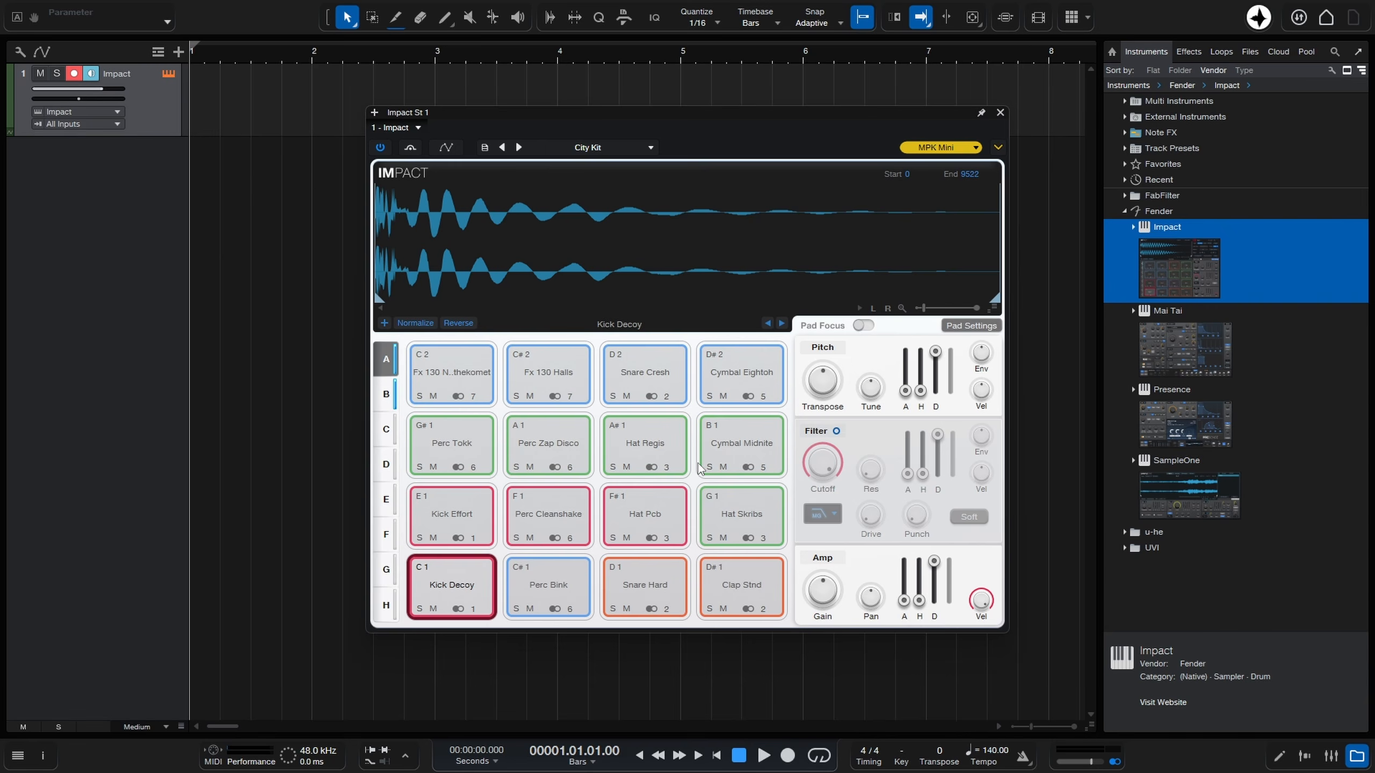
pyautogui.hotkey('shift', 'e')
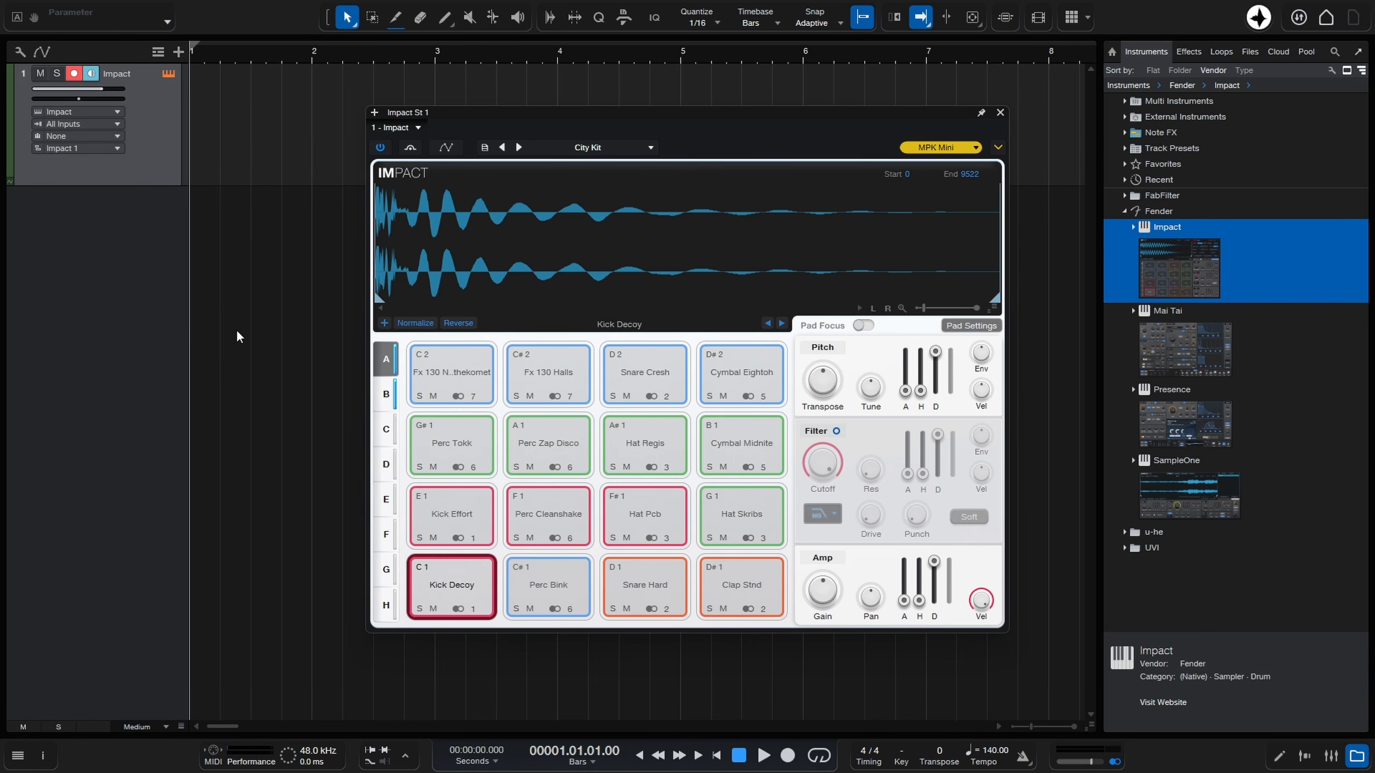
pyautogui.click(1000, 113)
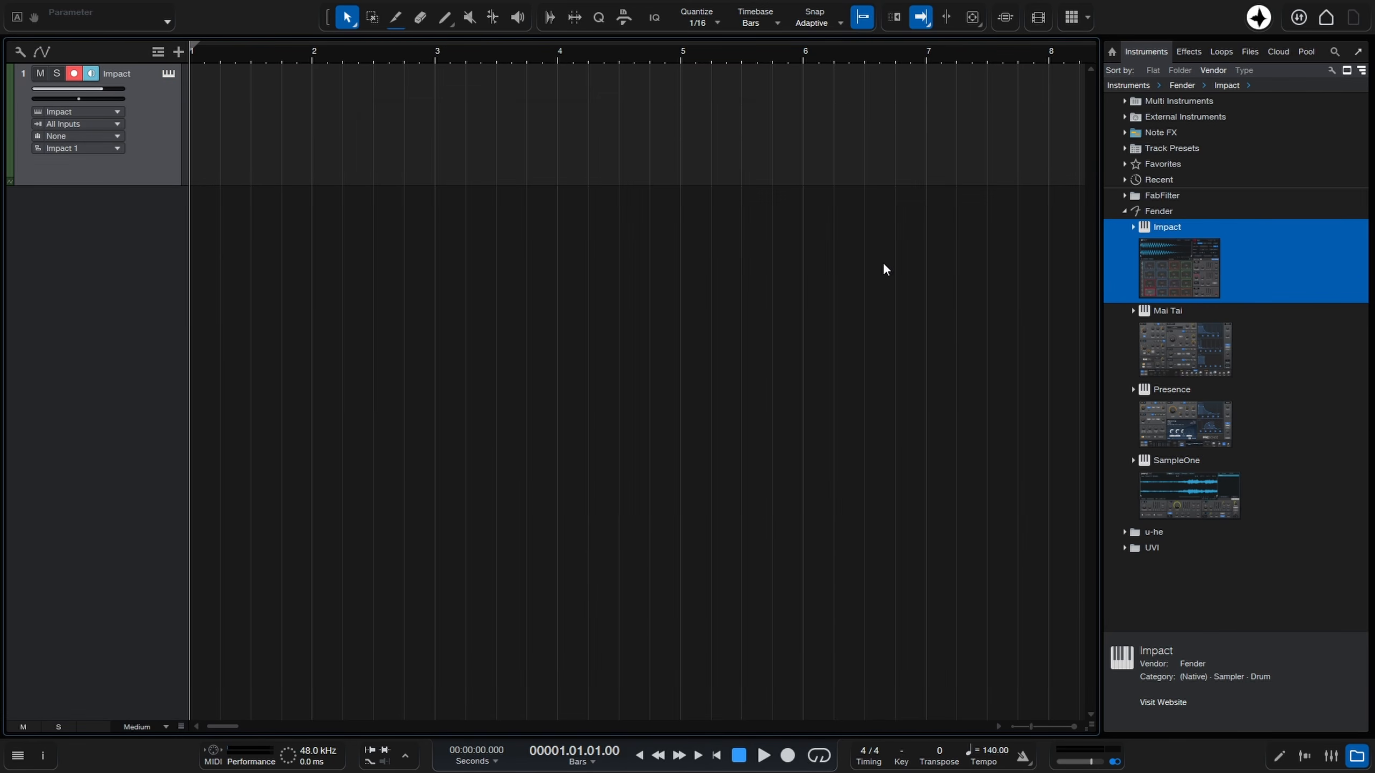
pyautogui.click(1350, 760)
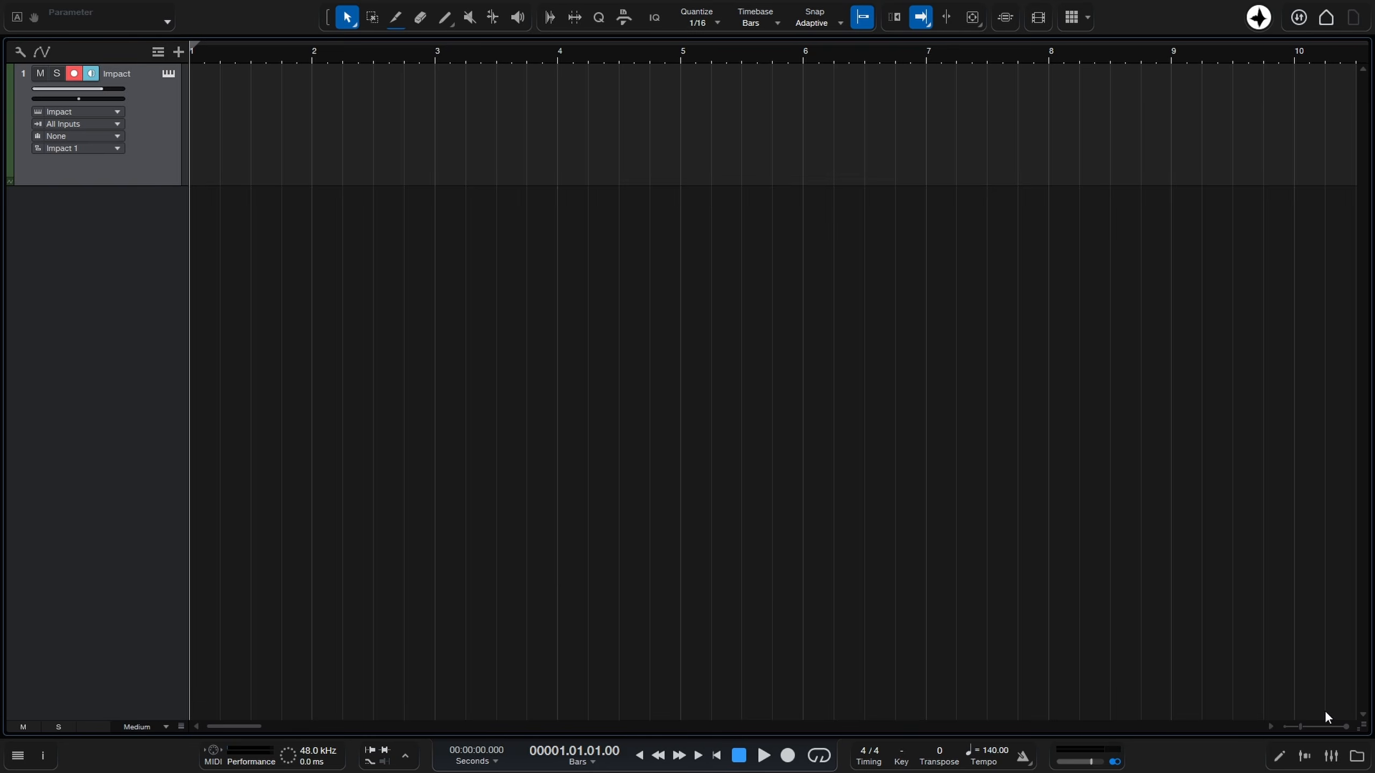
# Show Impact's sub channels in the console and check the output assignments on its pads.
pyautogui.click(1331, 758)
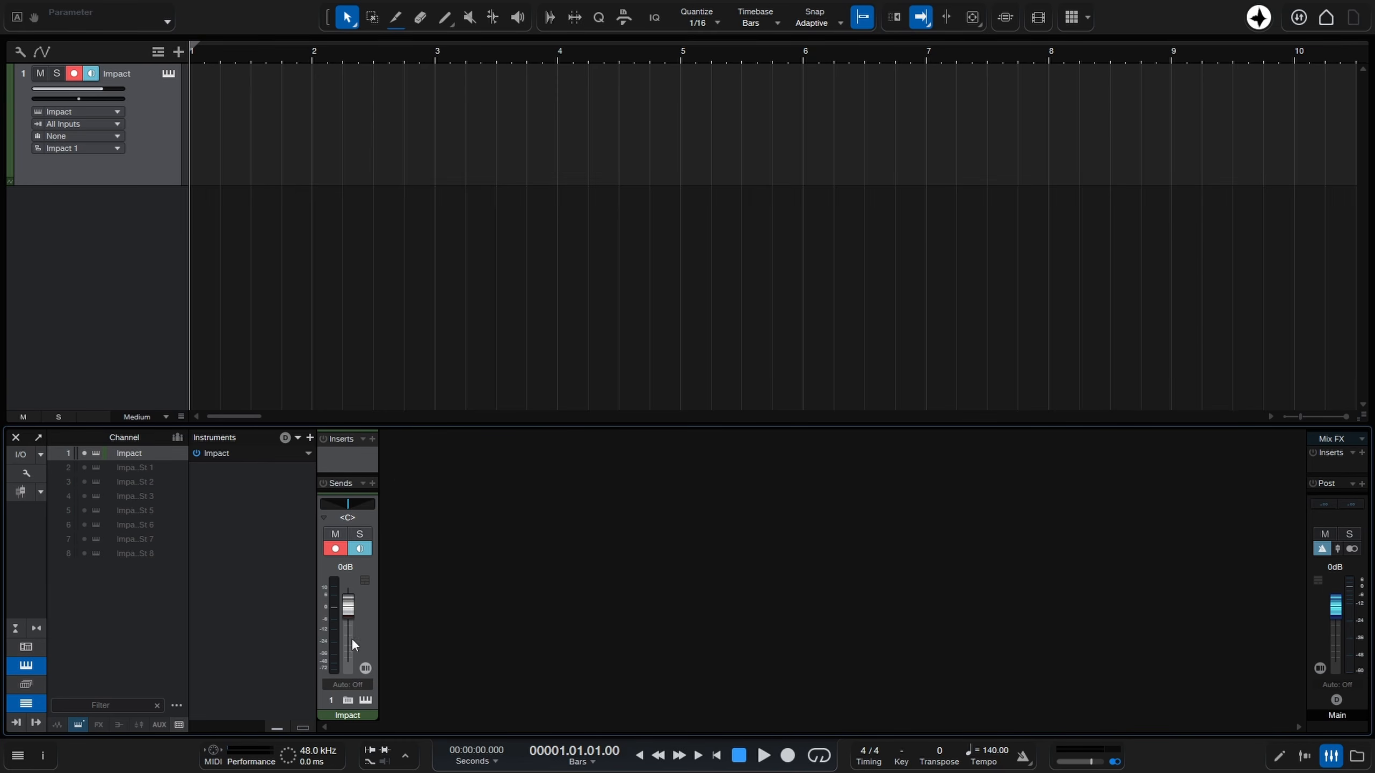
pyautogui.click(347, 701)
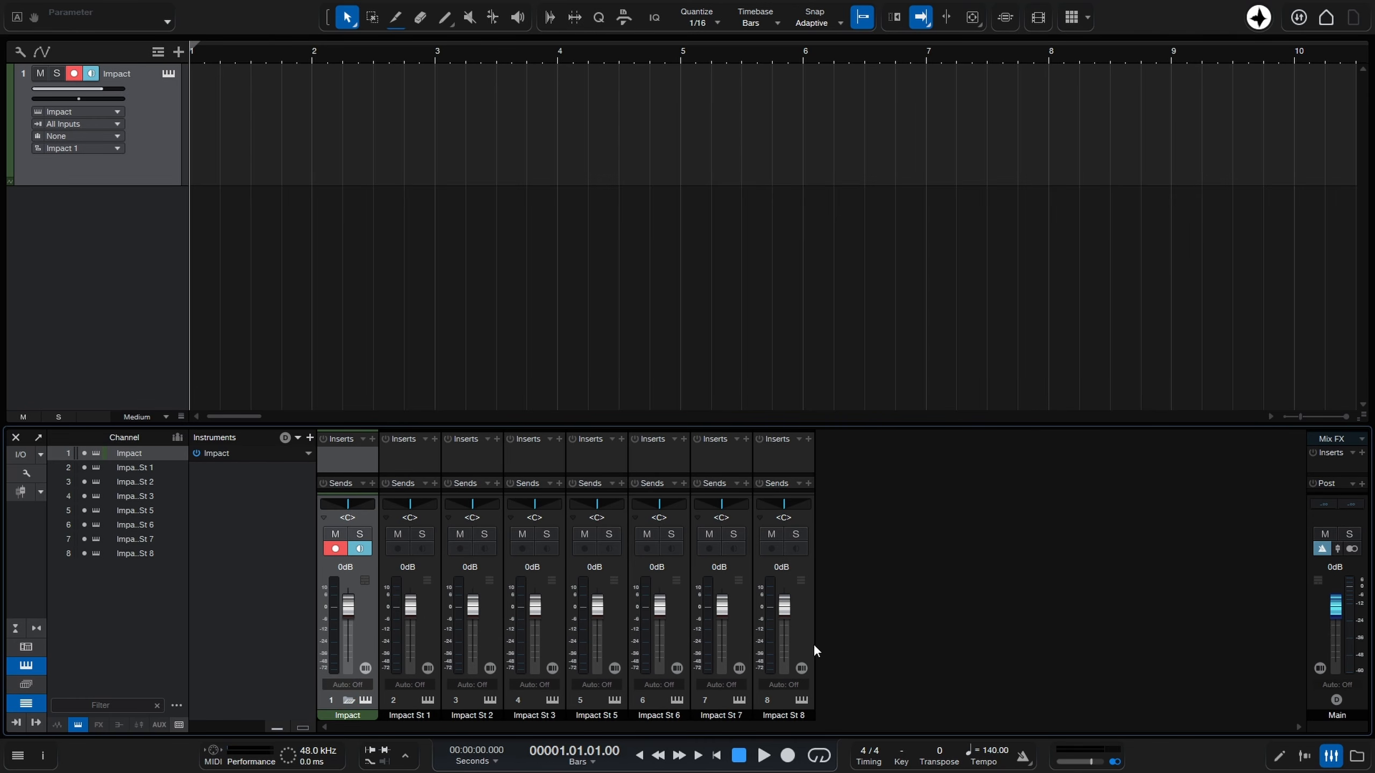
pyautogui.click(489, 699)
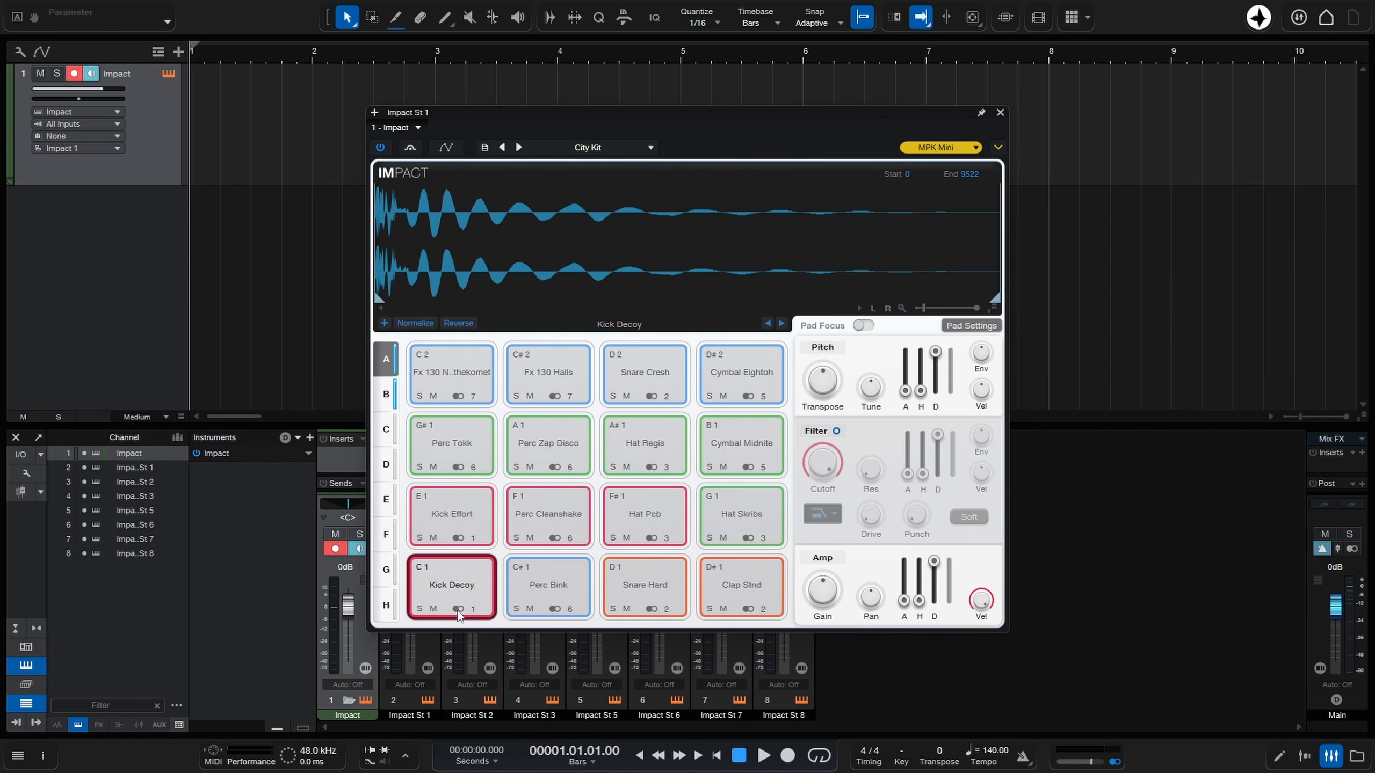
pyautogui.click(1000, 112)
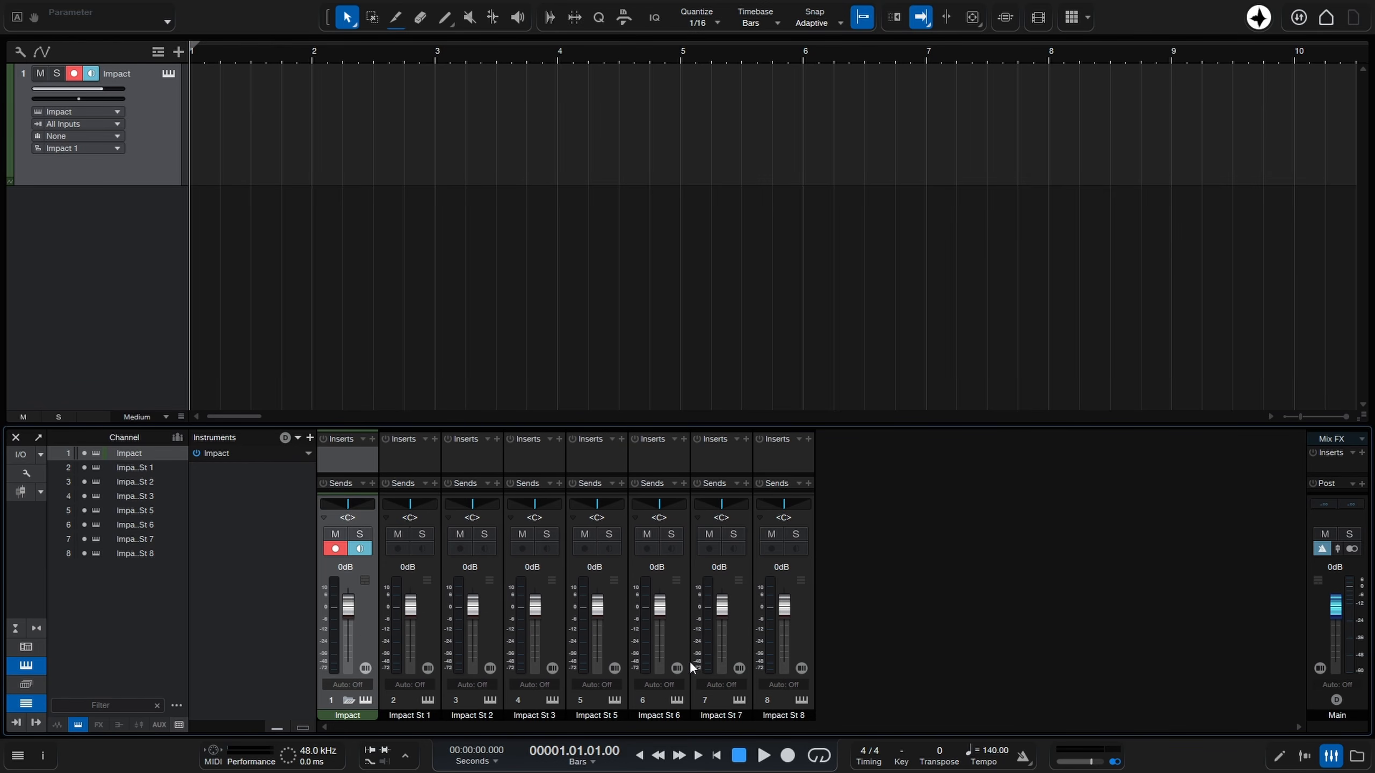
# Color all eight Impact channels dark red and collapse the sub channels.
pyautogui.keyDown('shift'); pyautogui.click(799, 629); pyautogui.keyUp('shift')
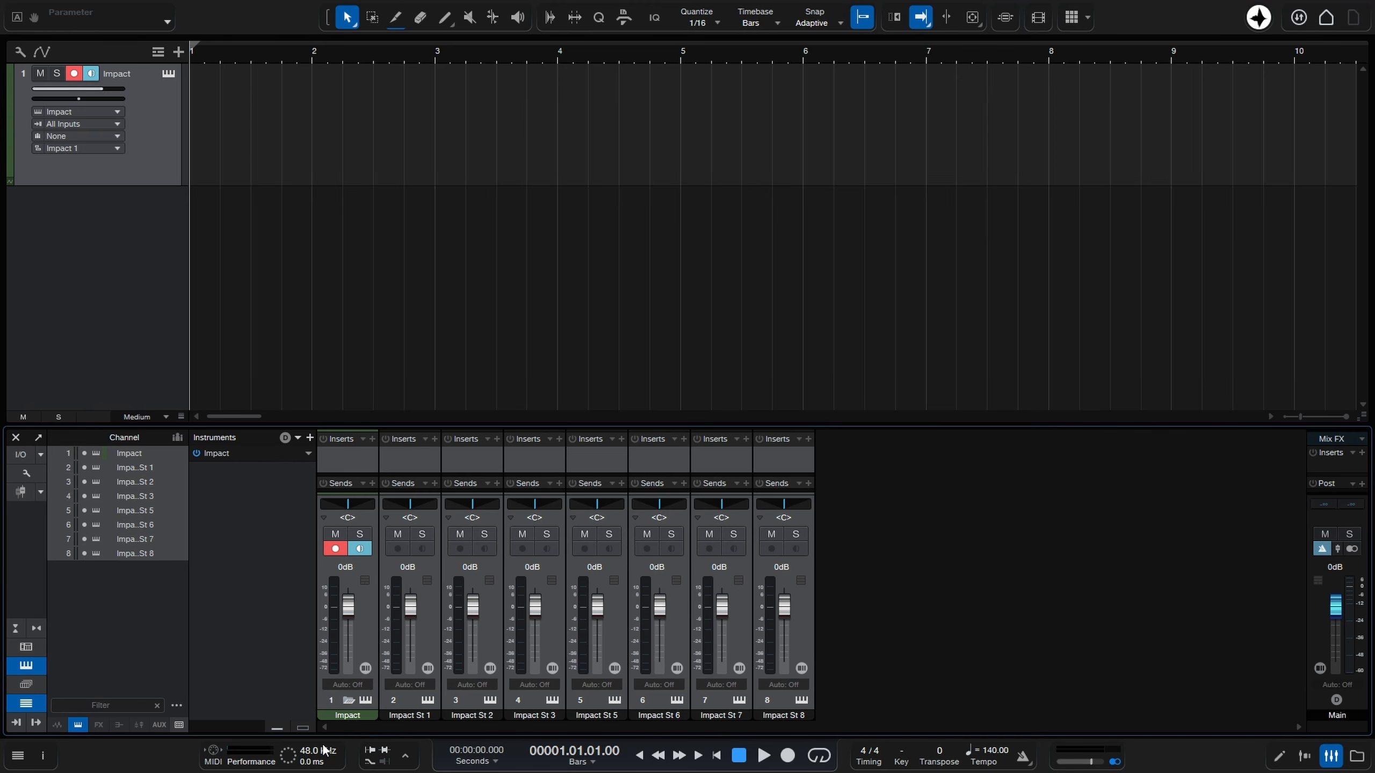
pyautogui.click(357, 716)
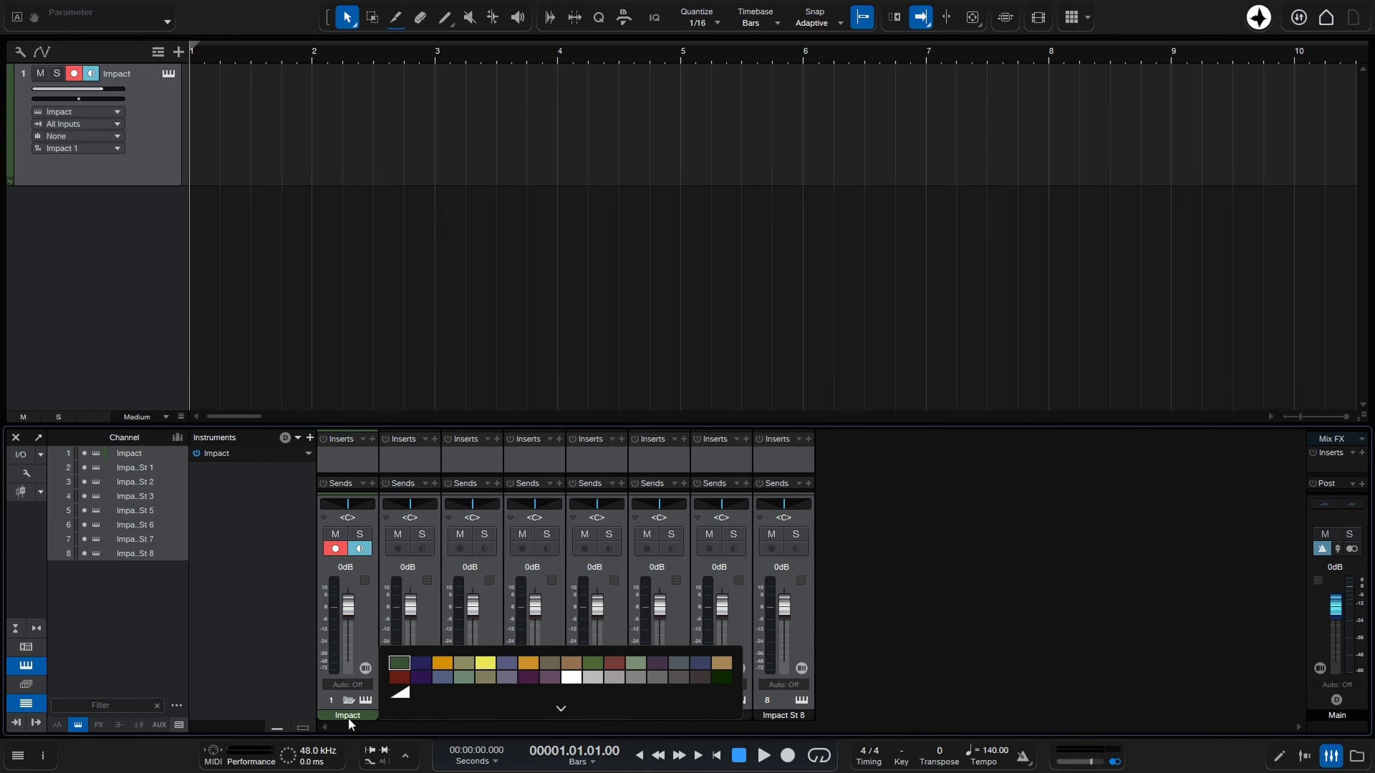
pyautogui.click(399, 678)
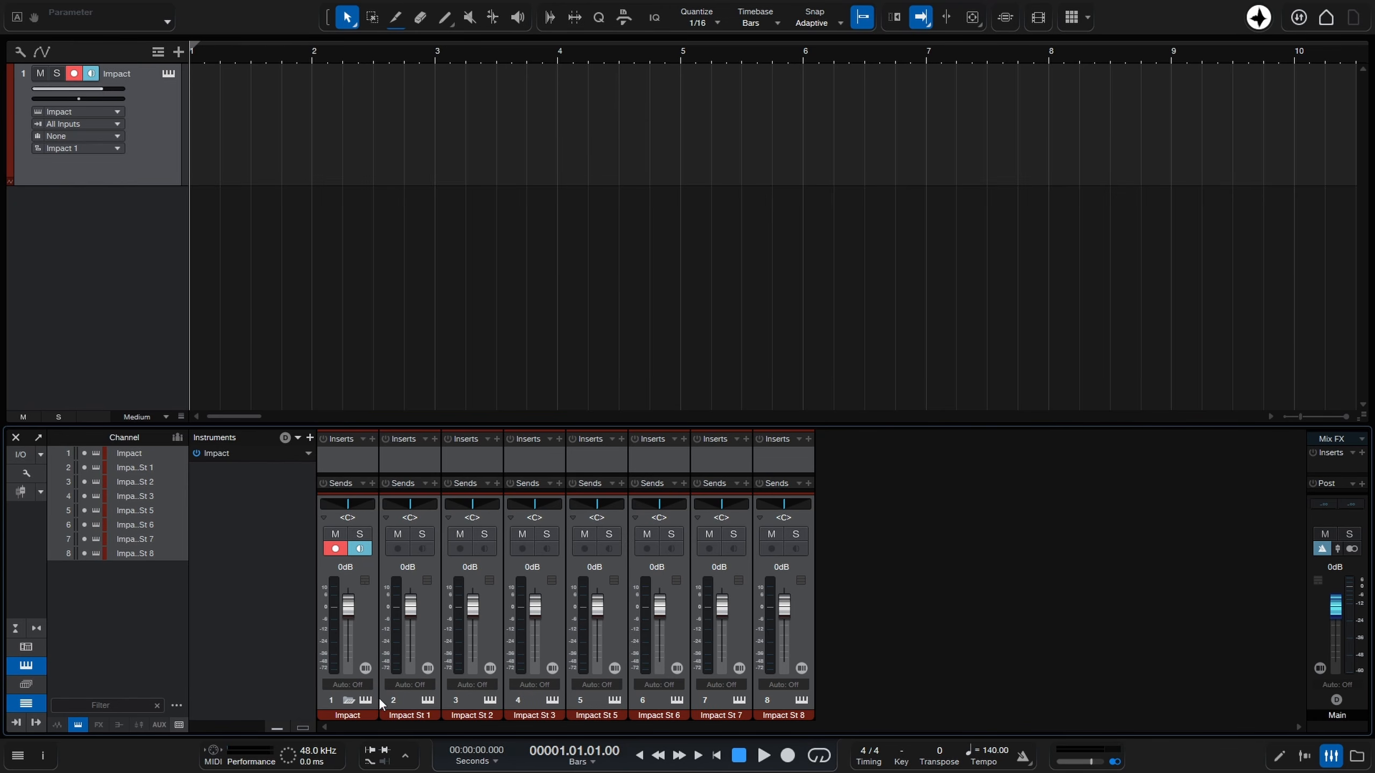
pyautogui.click(349, 701)
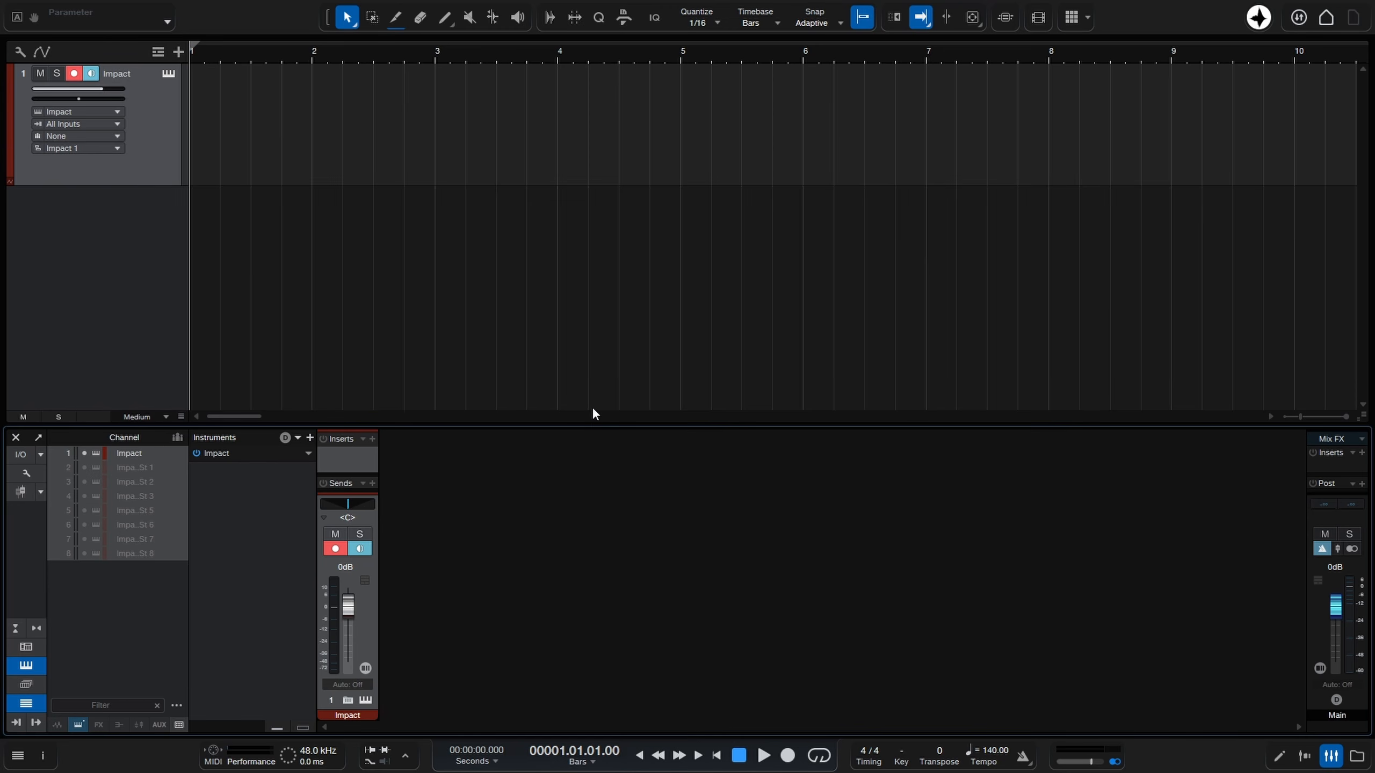
# Enlarge the console's insert area and add Pro EQ and Compressor to the selected Impact channels.
pyautogui.moveTo(595, 428); pyautogui.dragTo(596, 313)
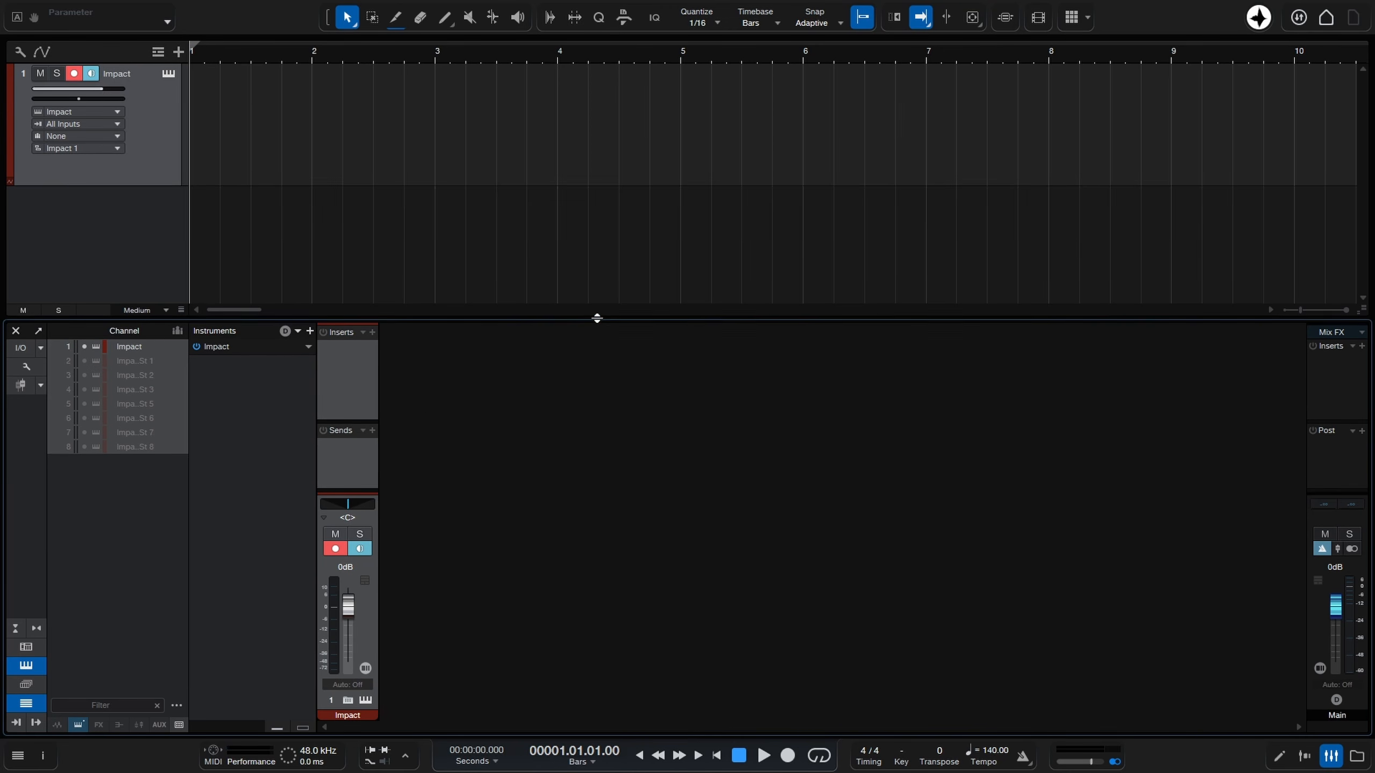
pyautogui.moveTo(344, 422); pyautogui.dragTo(345, 435)
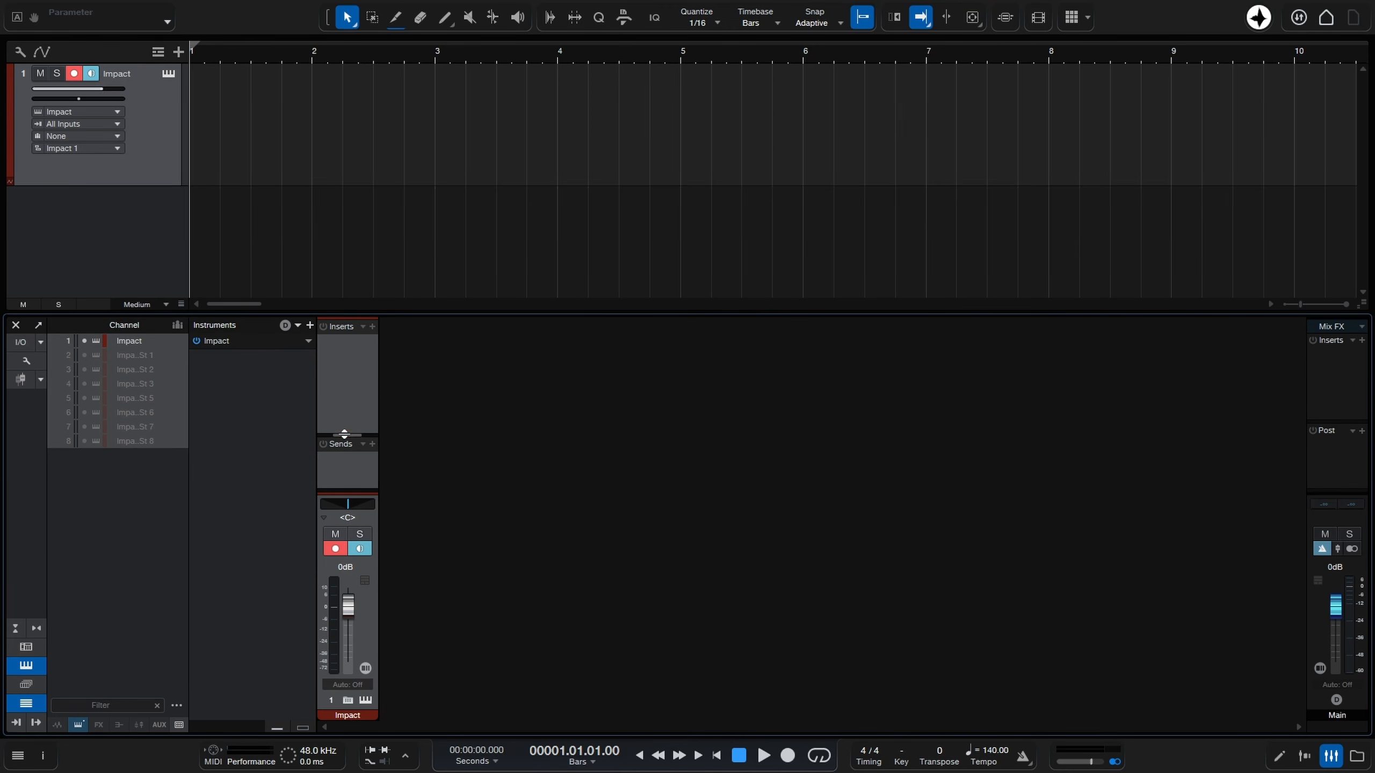
pyautogui.click(371, 326)
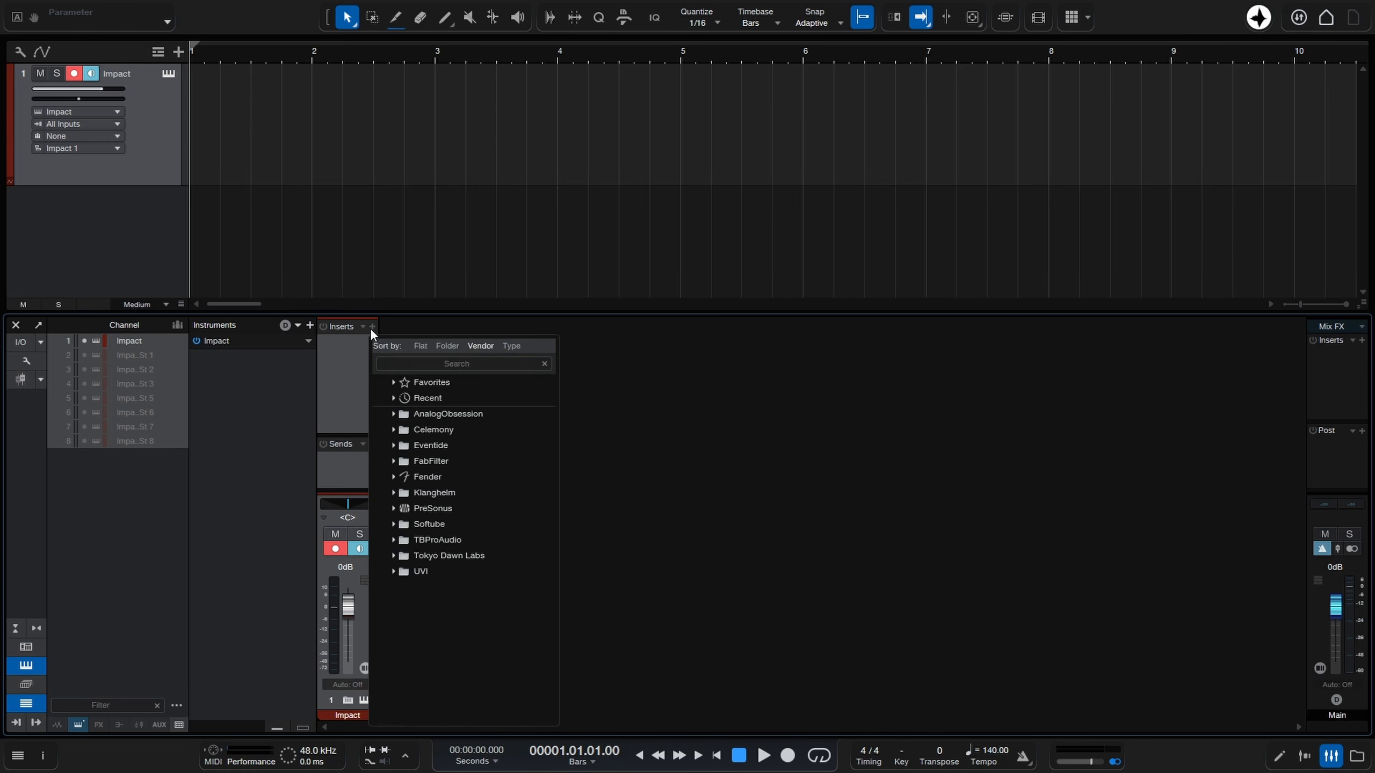
pyautogui.write('pro')
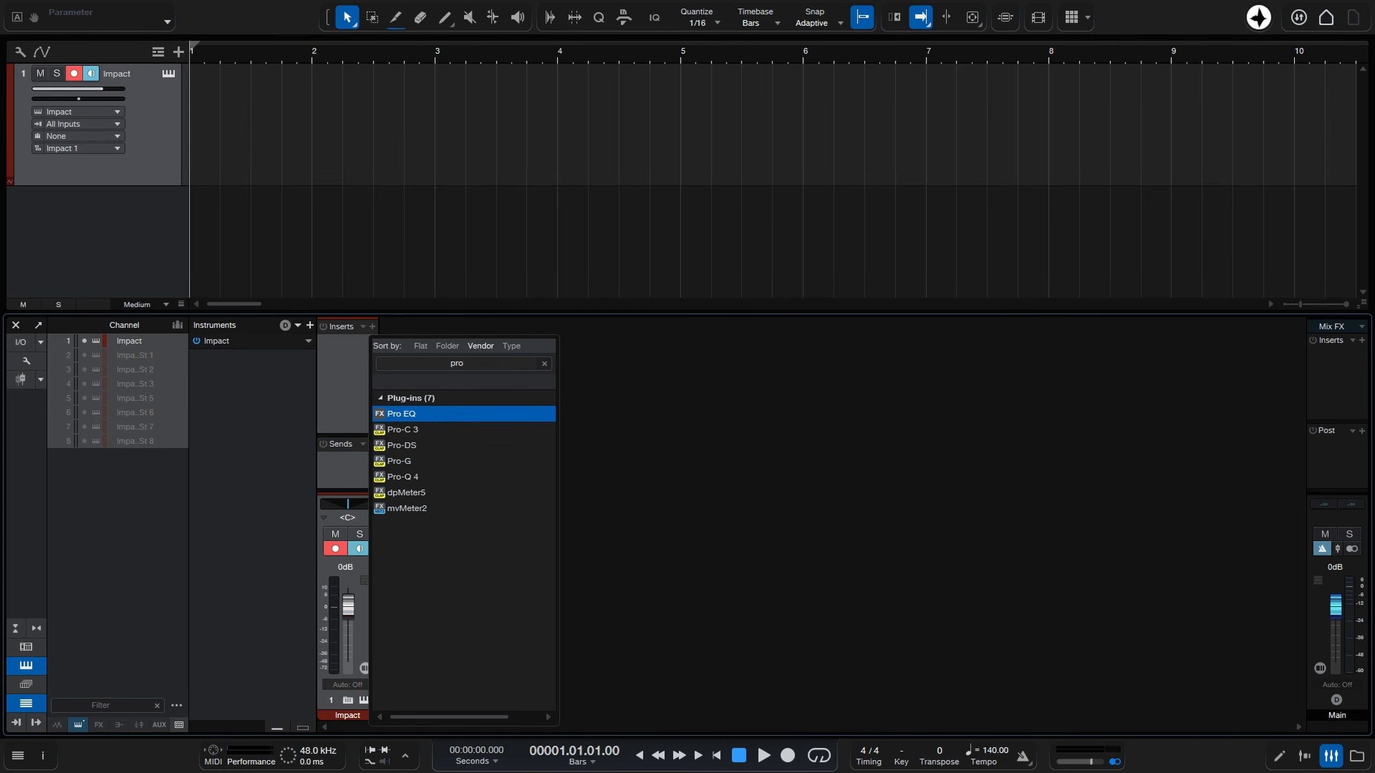
pyautogui.press('Return')
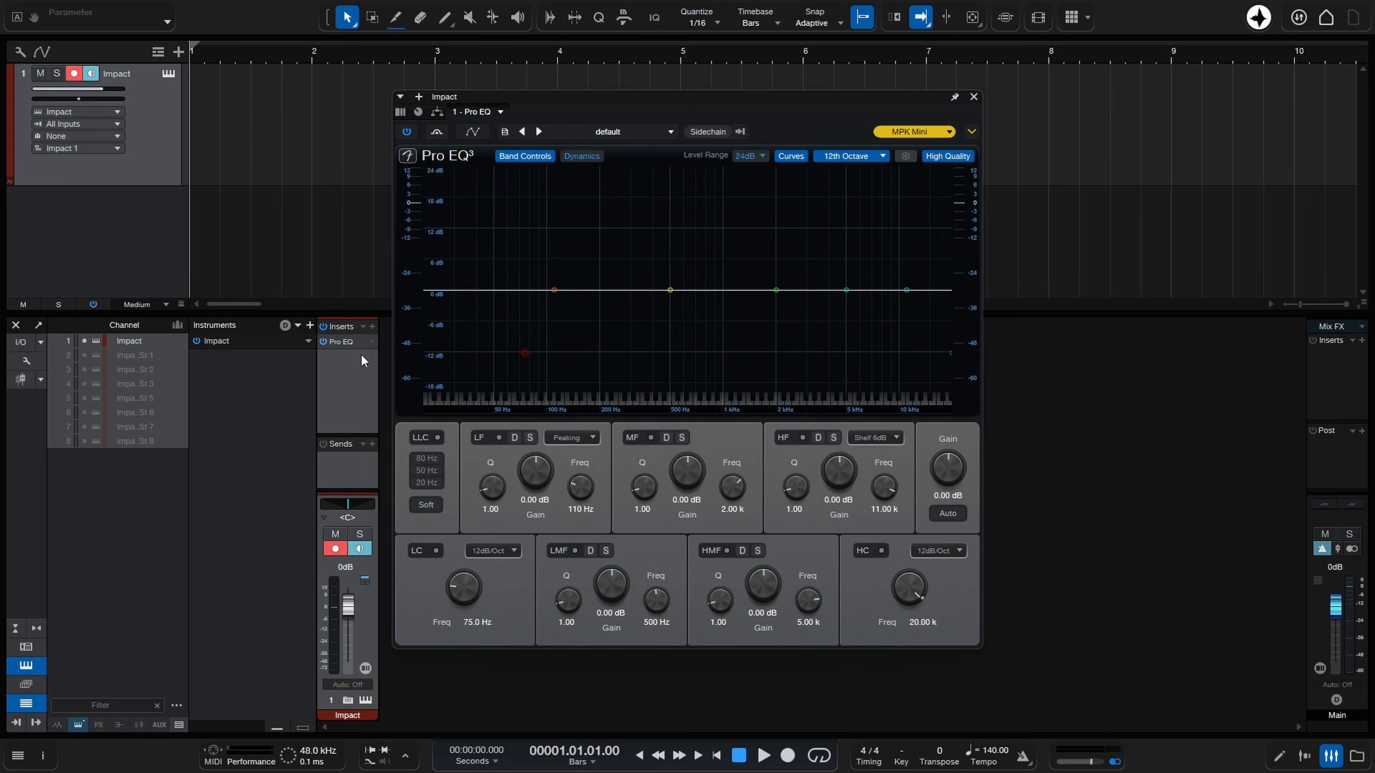
pyautogui.click(372, 326)
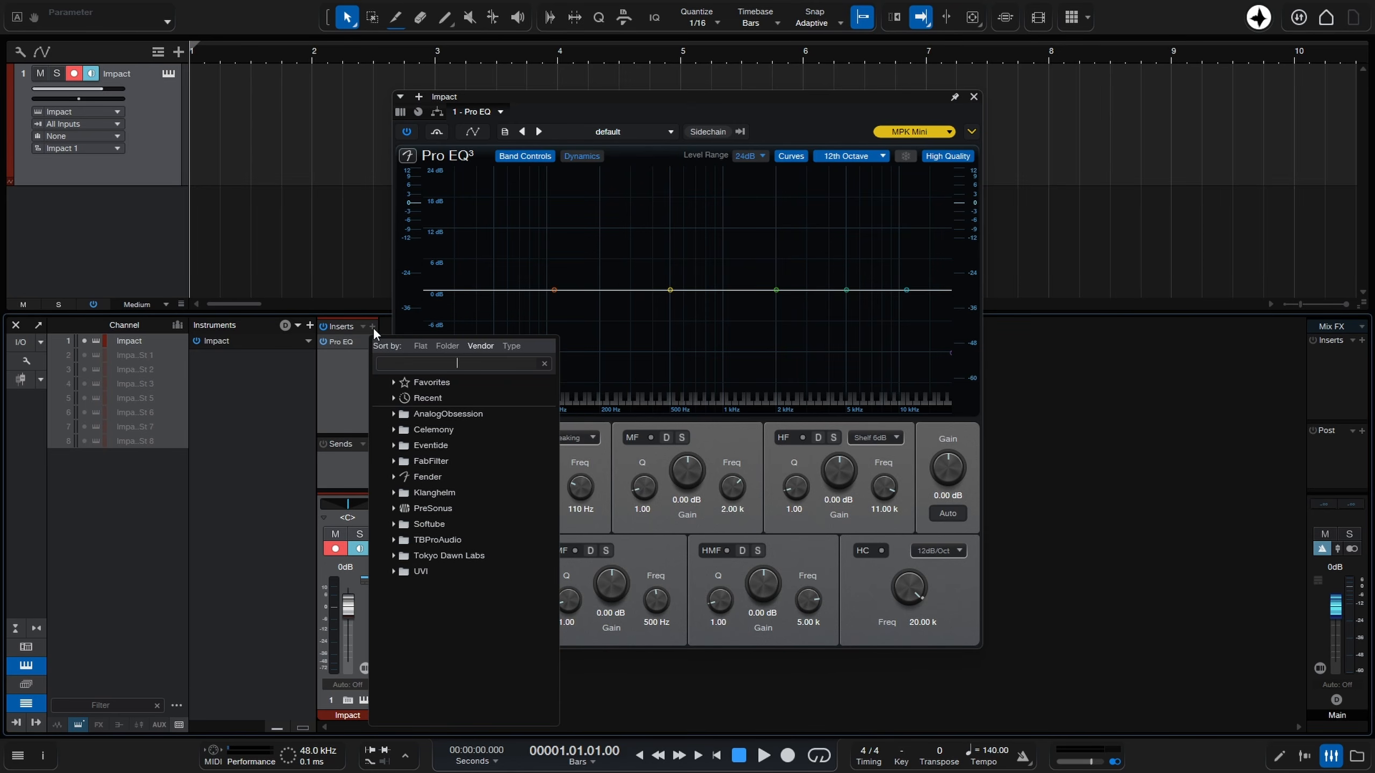
pyautogui.write('comp')
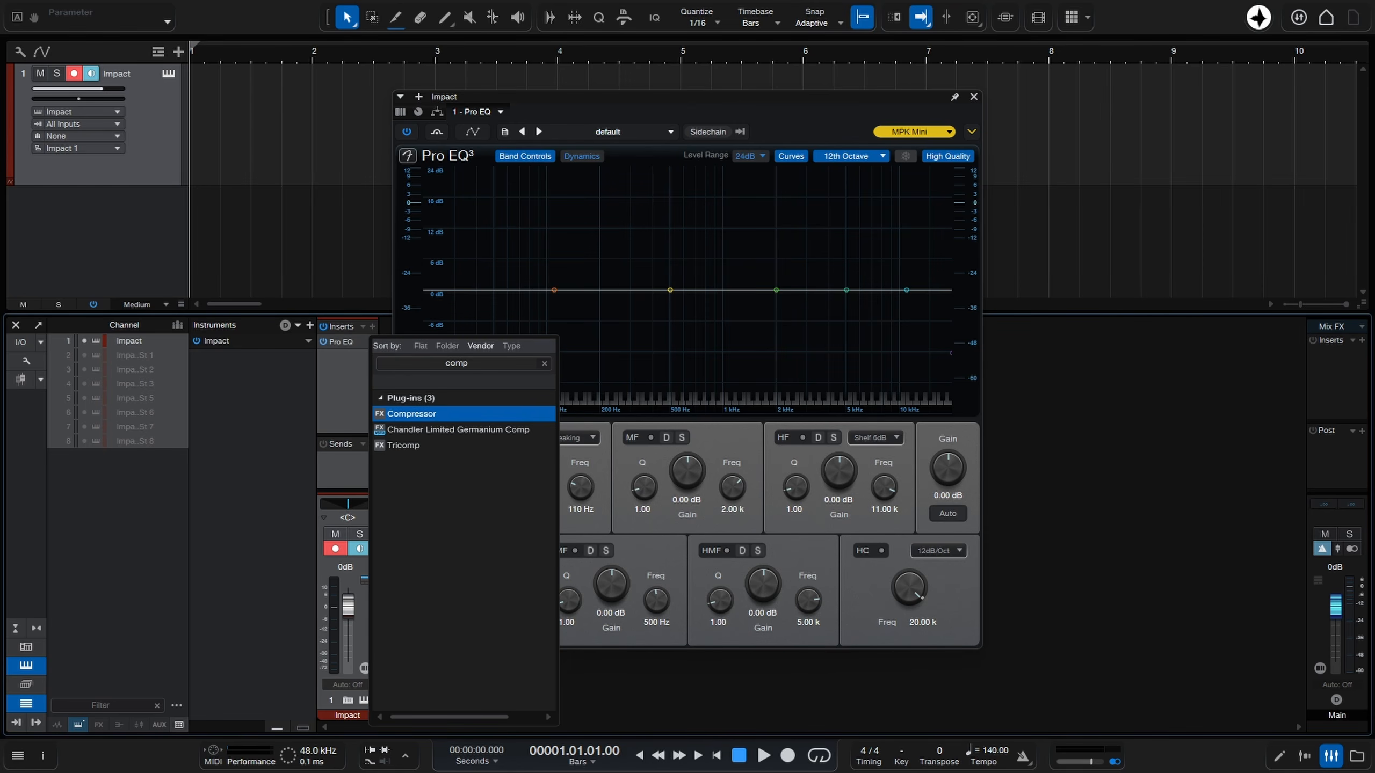
pyautogui.press('Return')
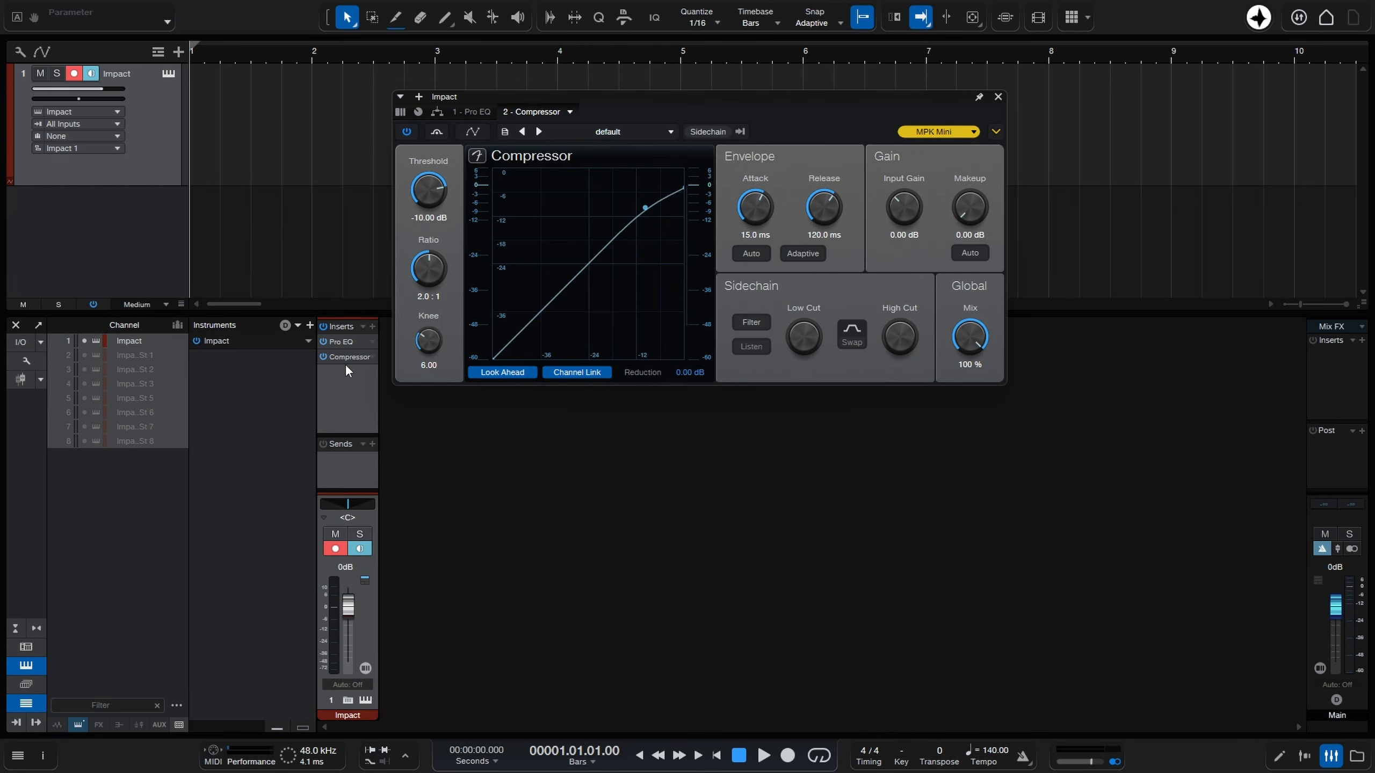
# Check the inserts on Impact's sub channels, collapse them again, and close the Compressor window and console.
pyautogui.click(347, 701)
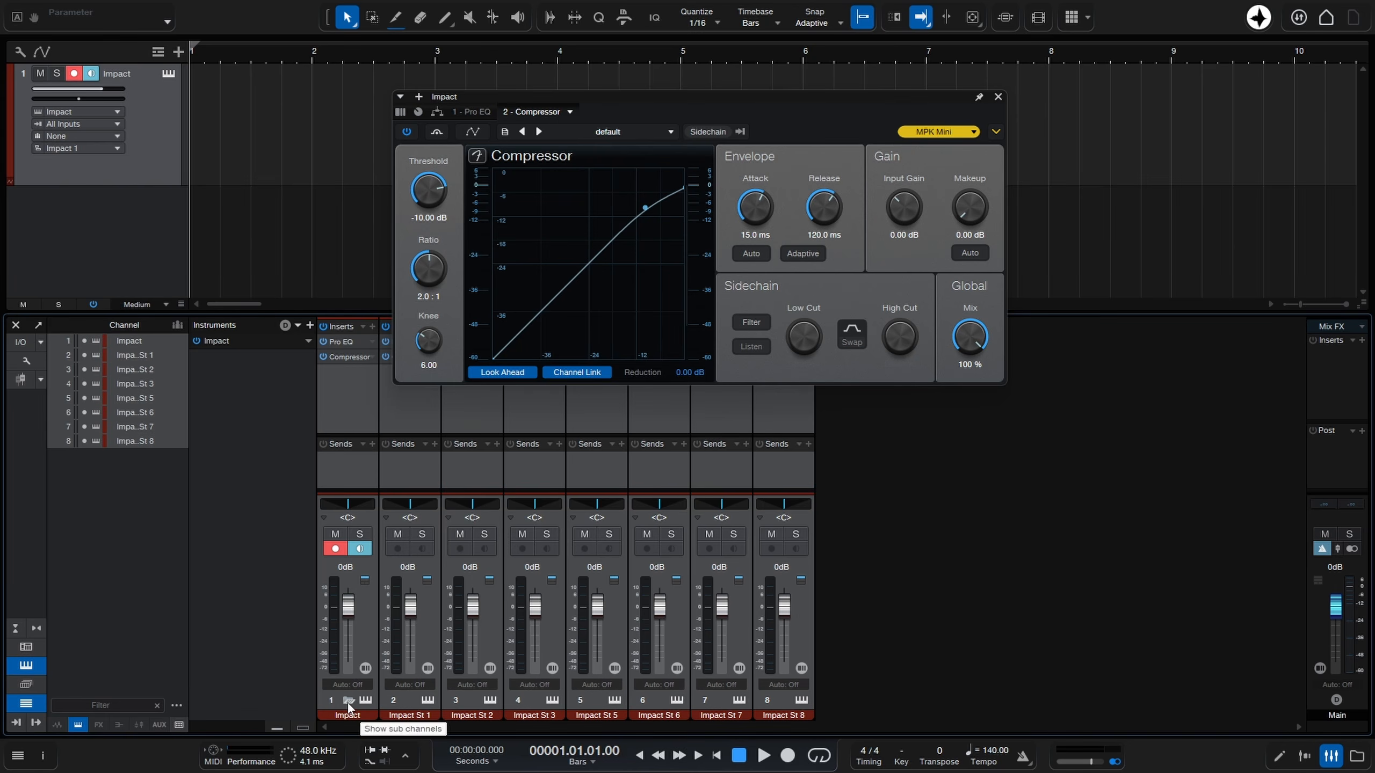
pyautogui.click(347, 702)
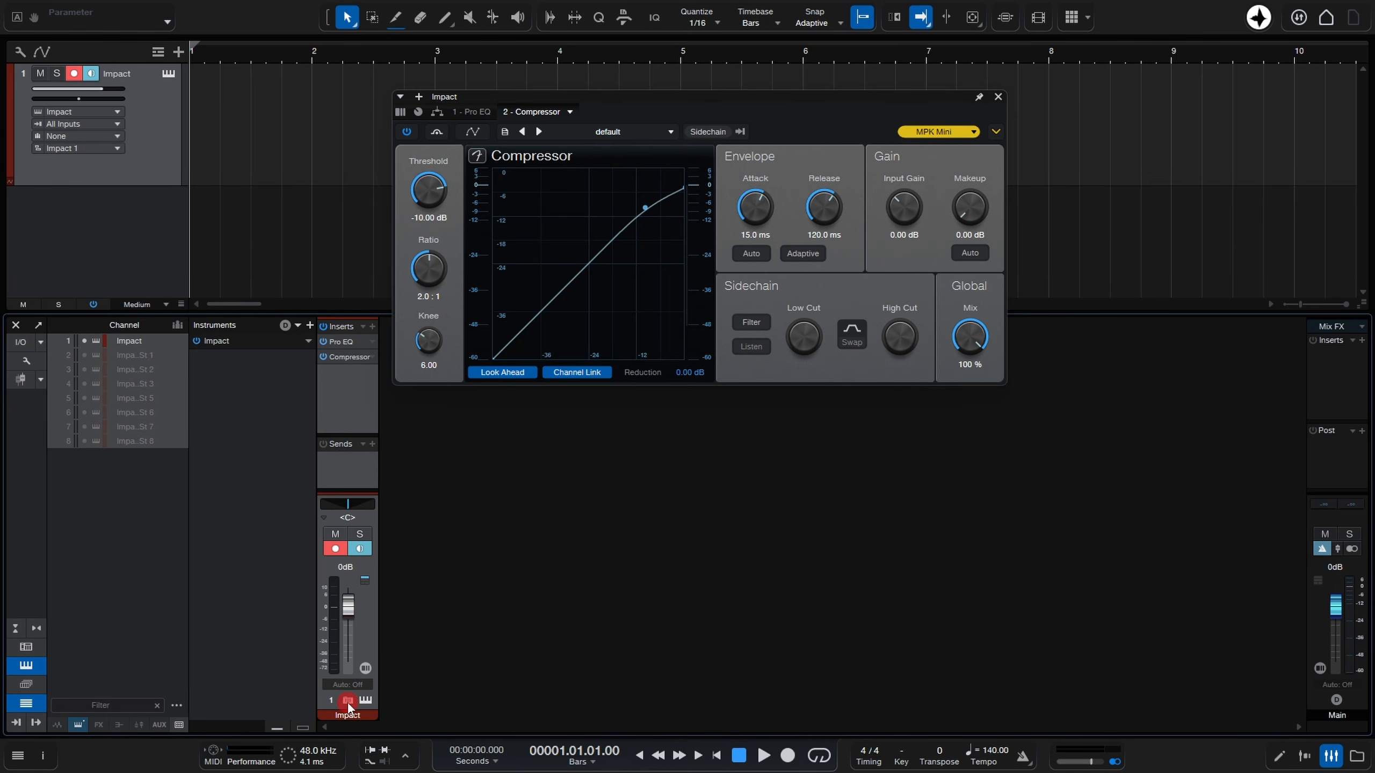
pyautogui.click(997, 98)
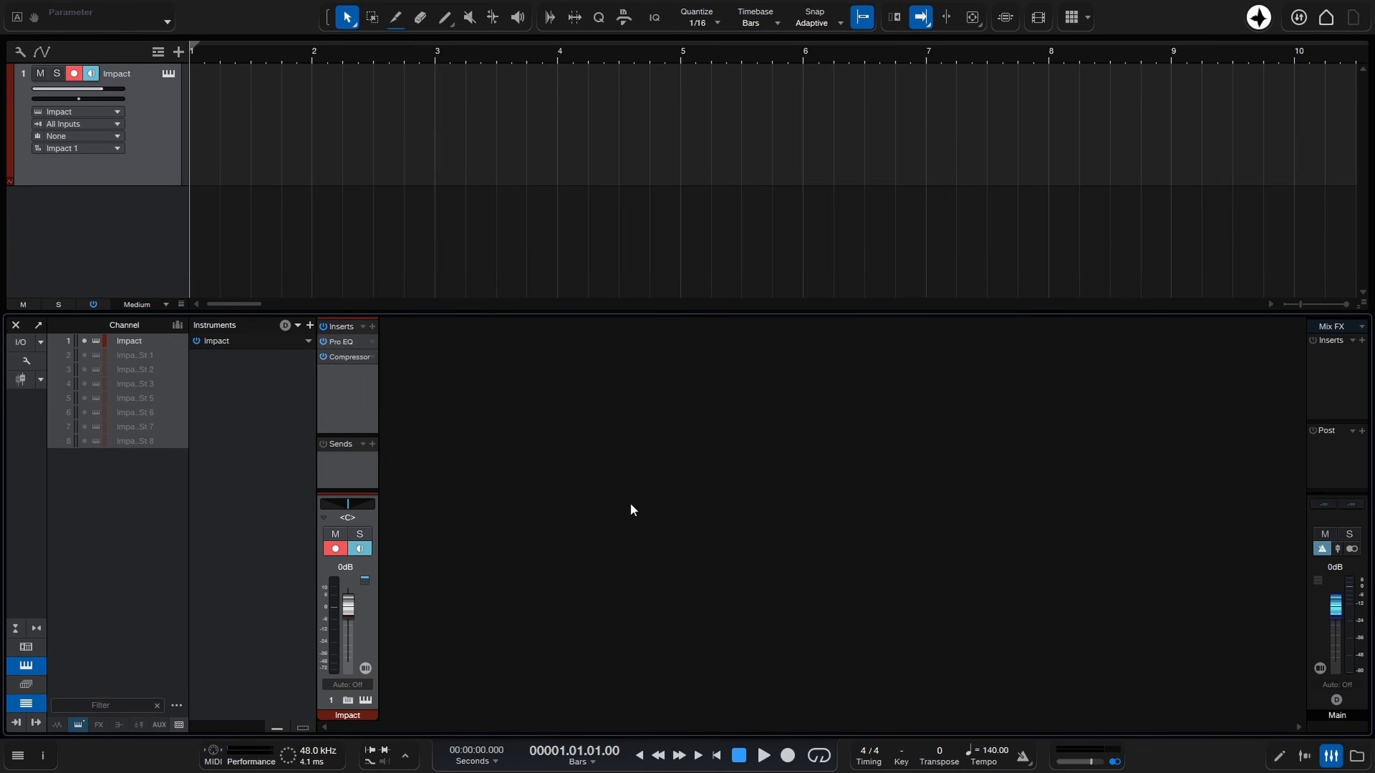
pyautogui.click(1330, 755)
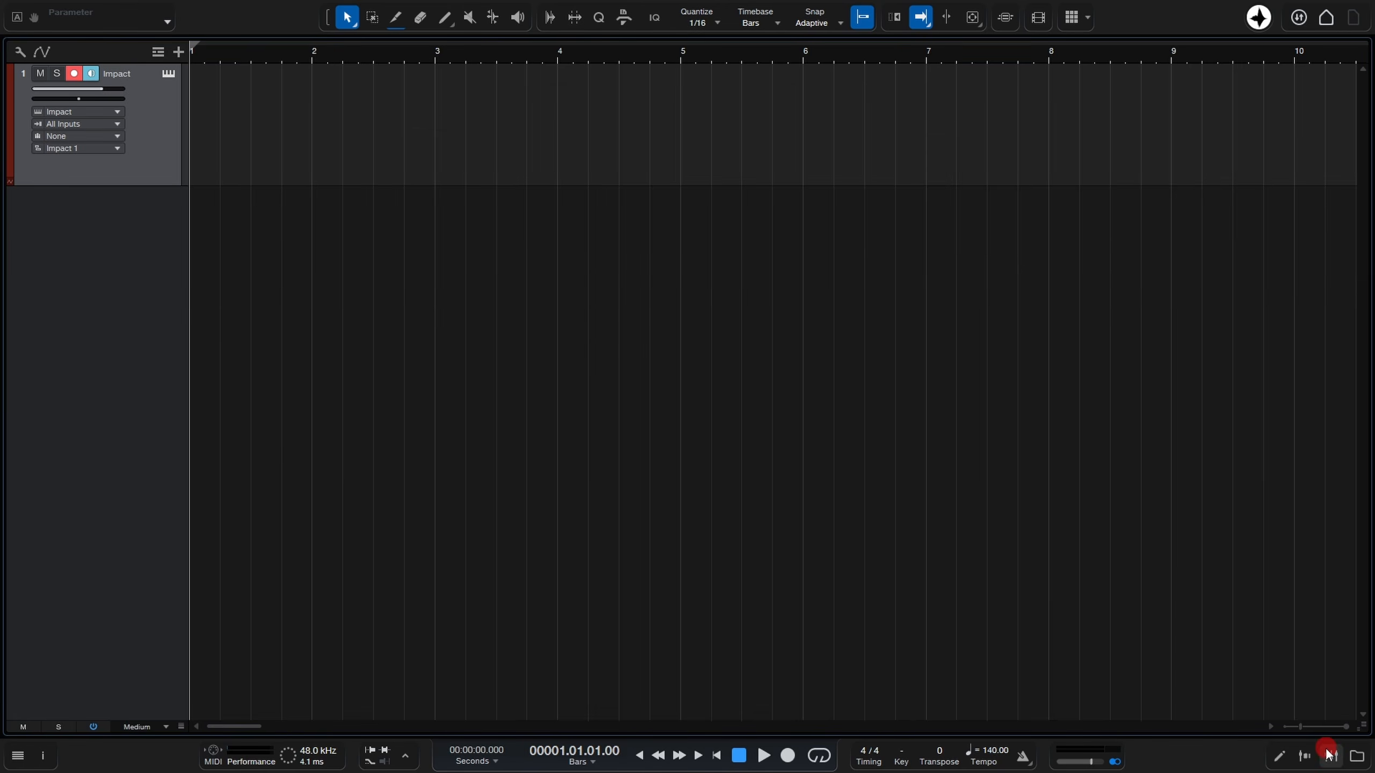
# Add a SampleOne instrument track below Impact from the Fender instruments and hide the browser.
pyautogui.click(1356, 757)
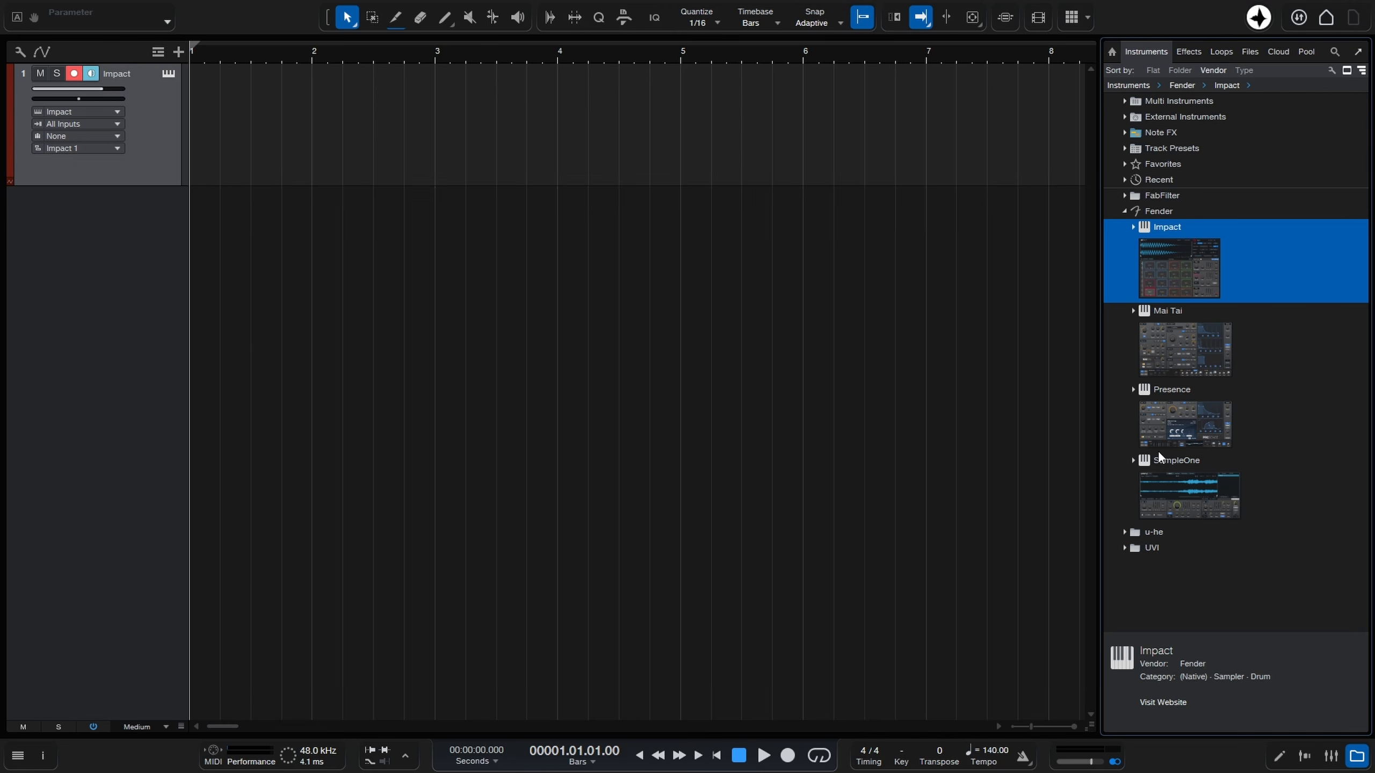
pyautogui.moveTo(1179, 497); pyautogui.dragTo(436, 368)
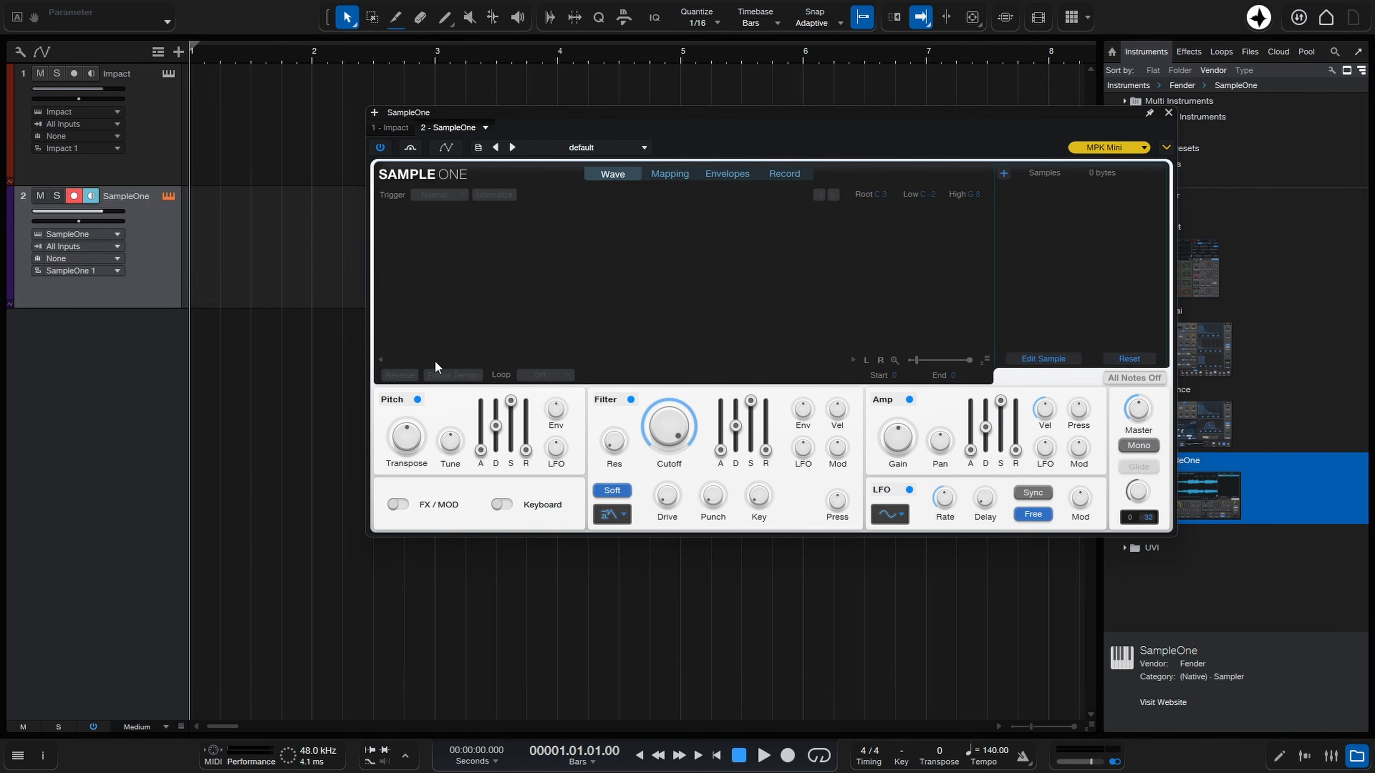
pyautogui.click(1357, 756)
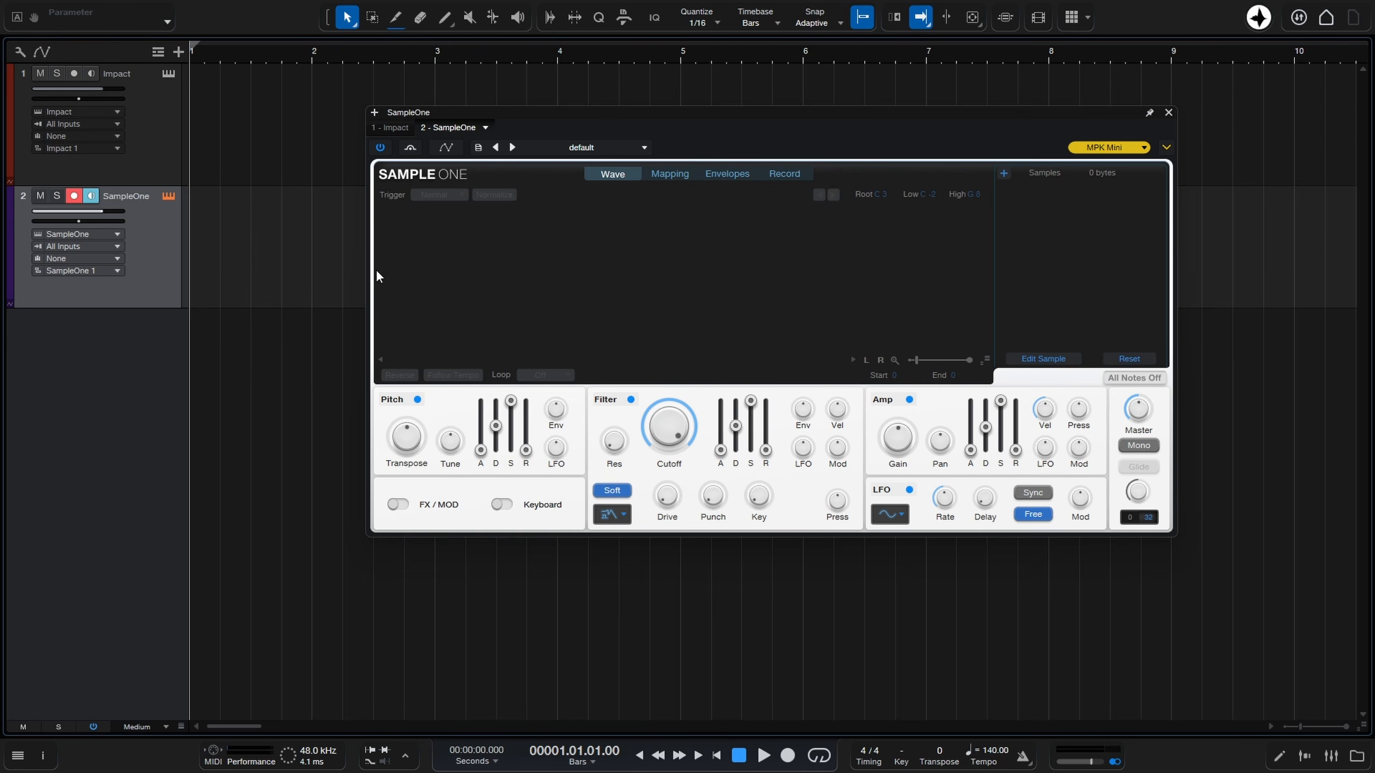
# Show the Inspector for the SampleOne track with its Note FX section and enlarge its channel strip area.
pyautogui.click(18, 757)
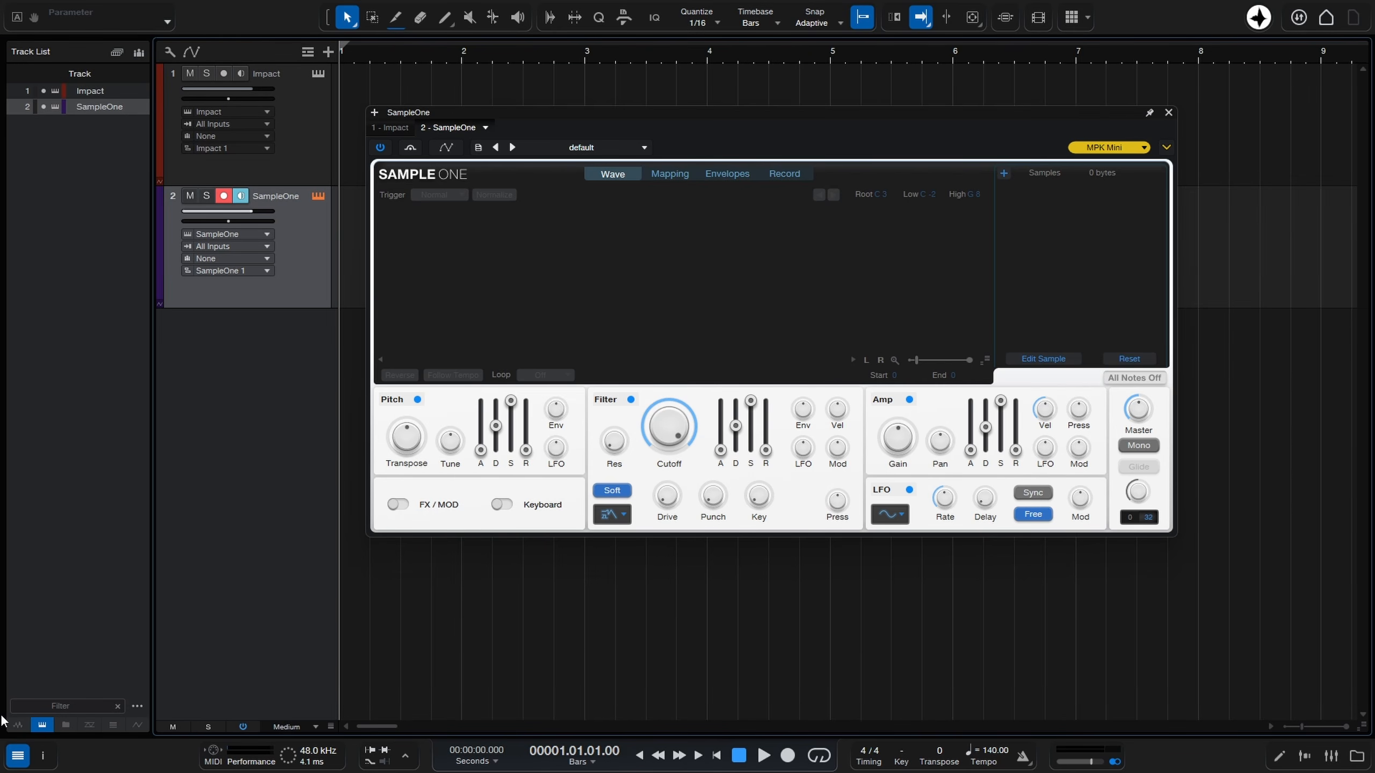
pyautogui.click(17, 756)
pyautogui.click(43, 756)
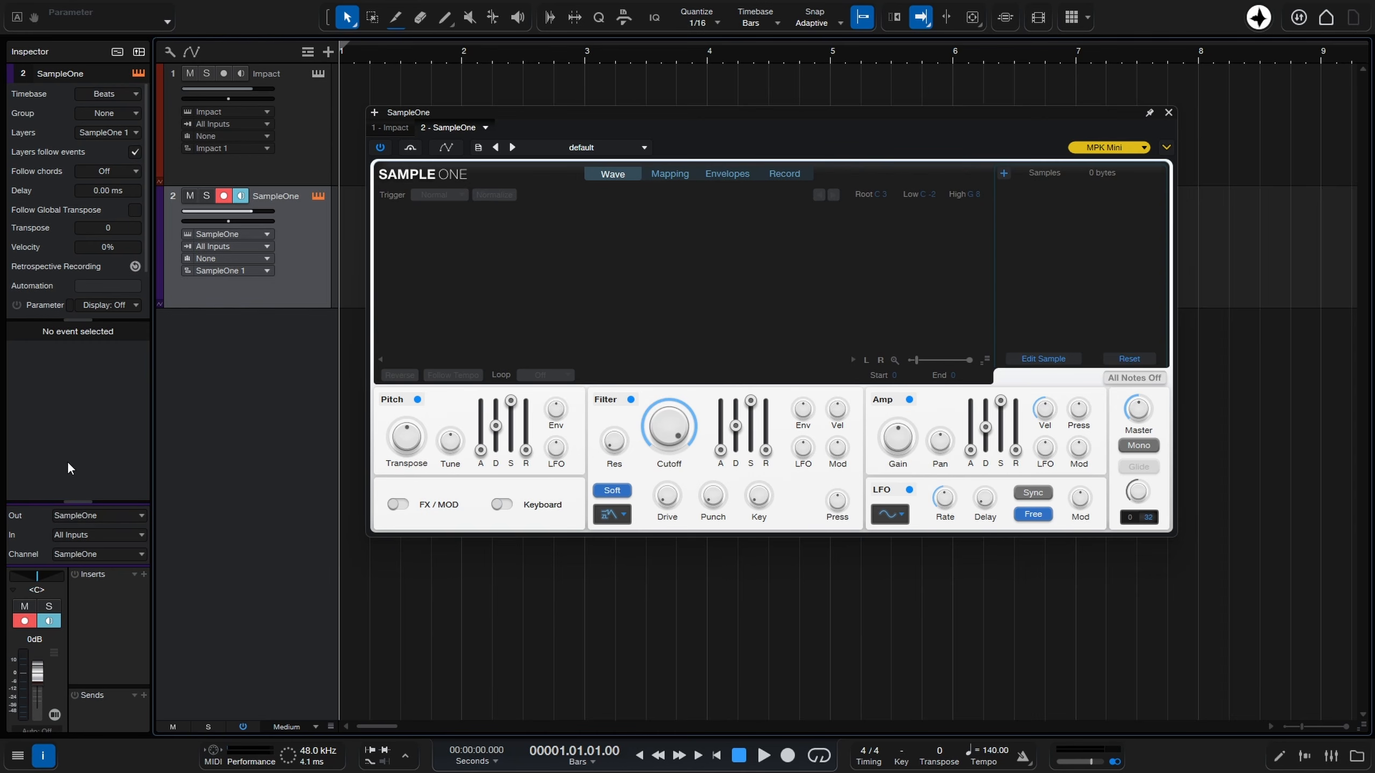
pyautogui.click(116, 51)
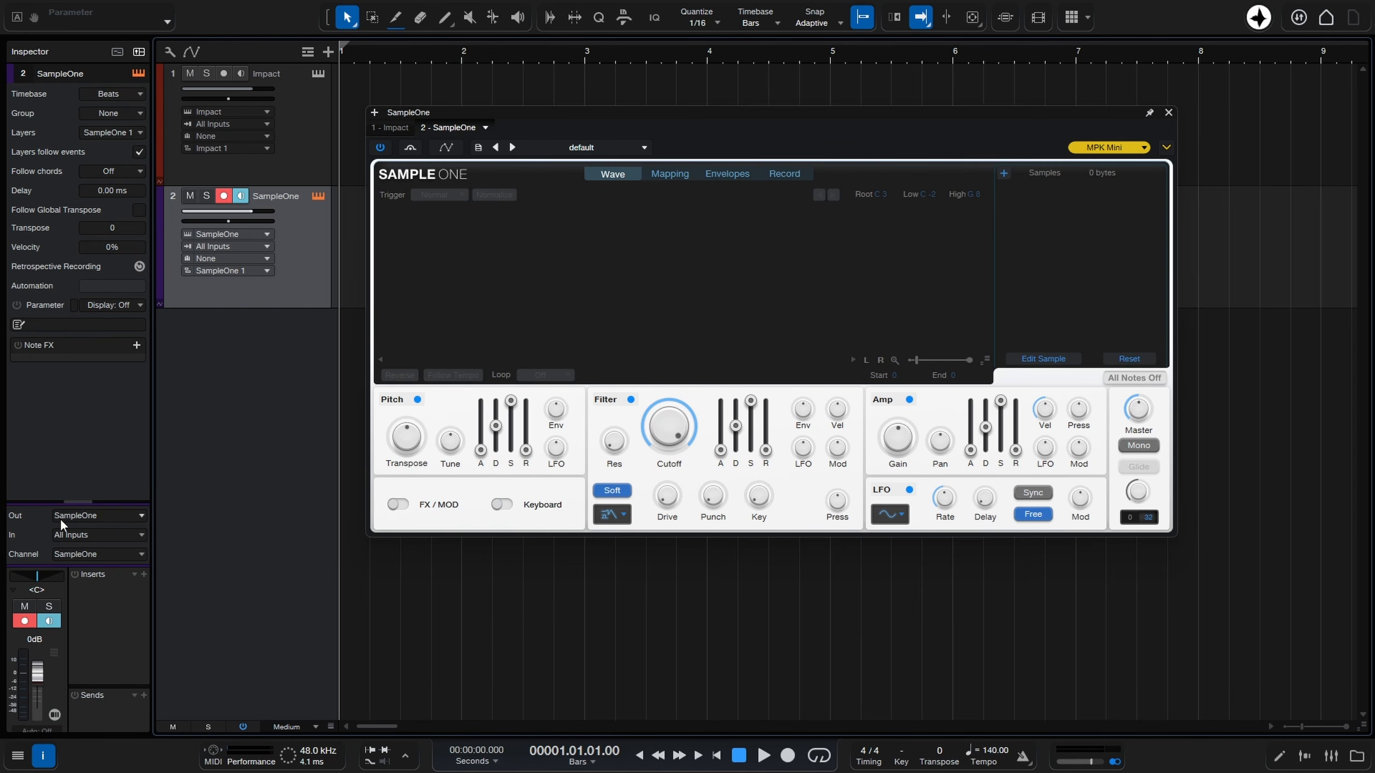
pyautogui.moveTo(78, 502); pyautogui.dragTo(73, 383)
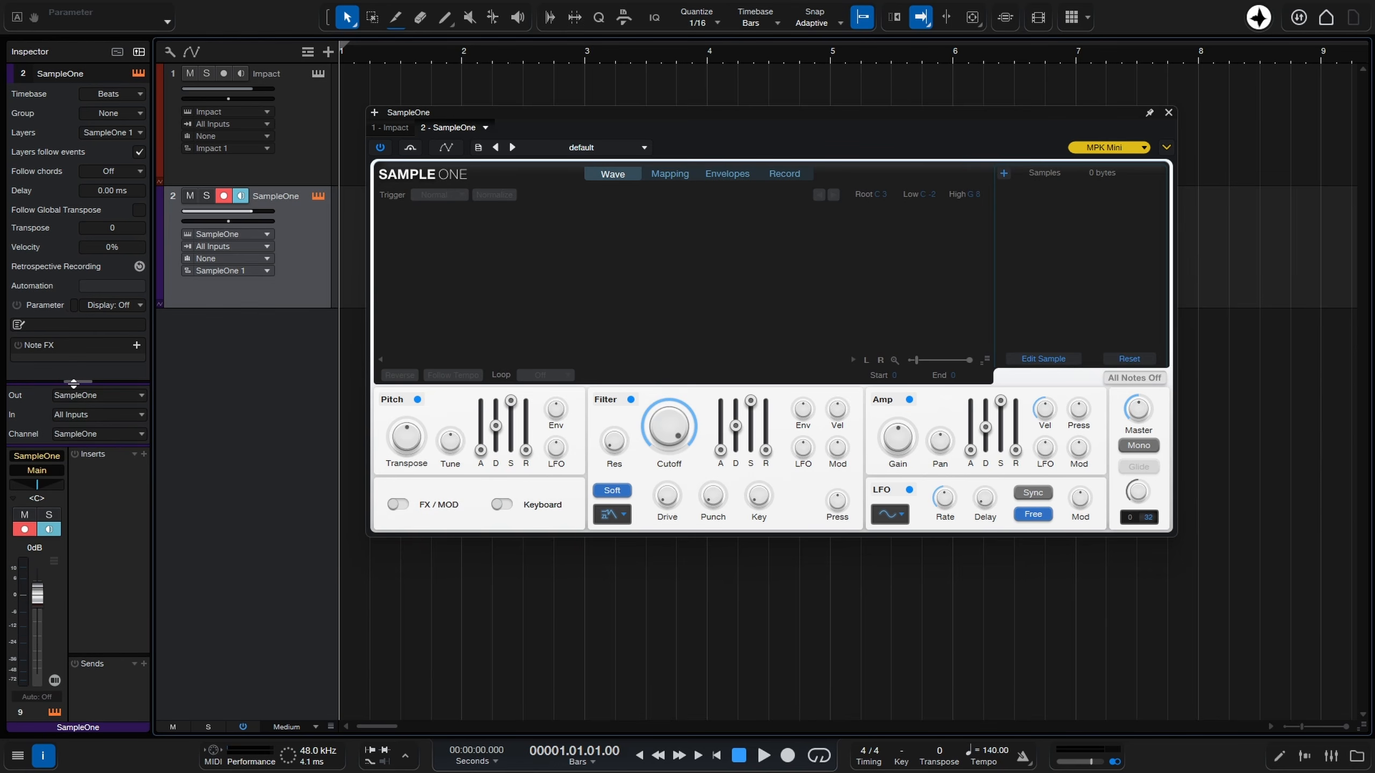
# Add Pro EQ and TDR Molotok as inserts on the SampleOne channel and close the plug-in window.
pyautogui.click(142, 456)
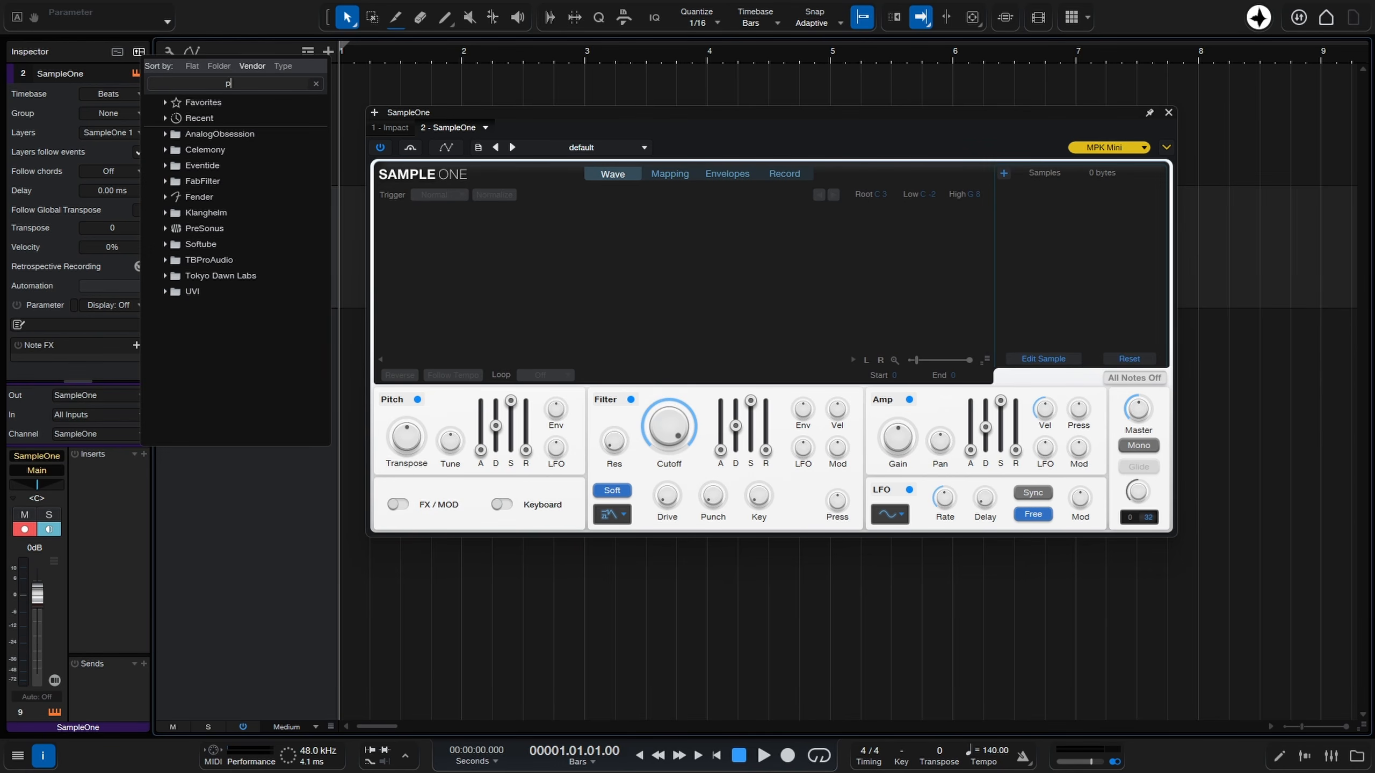
pyautogui.write('pro')
pyautogui.press('Return')
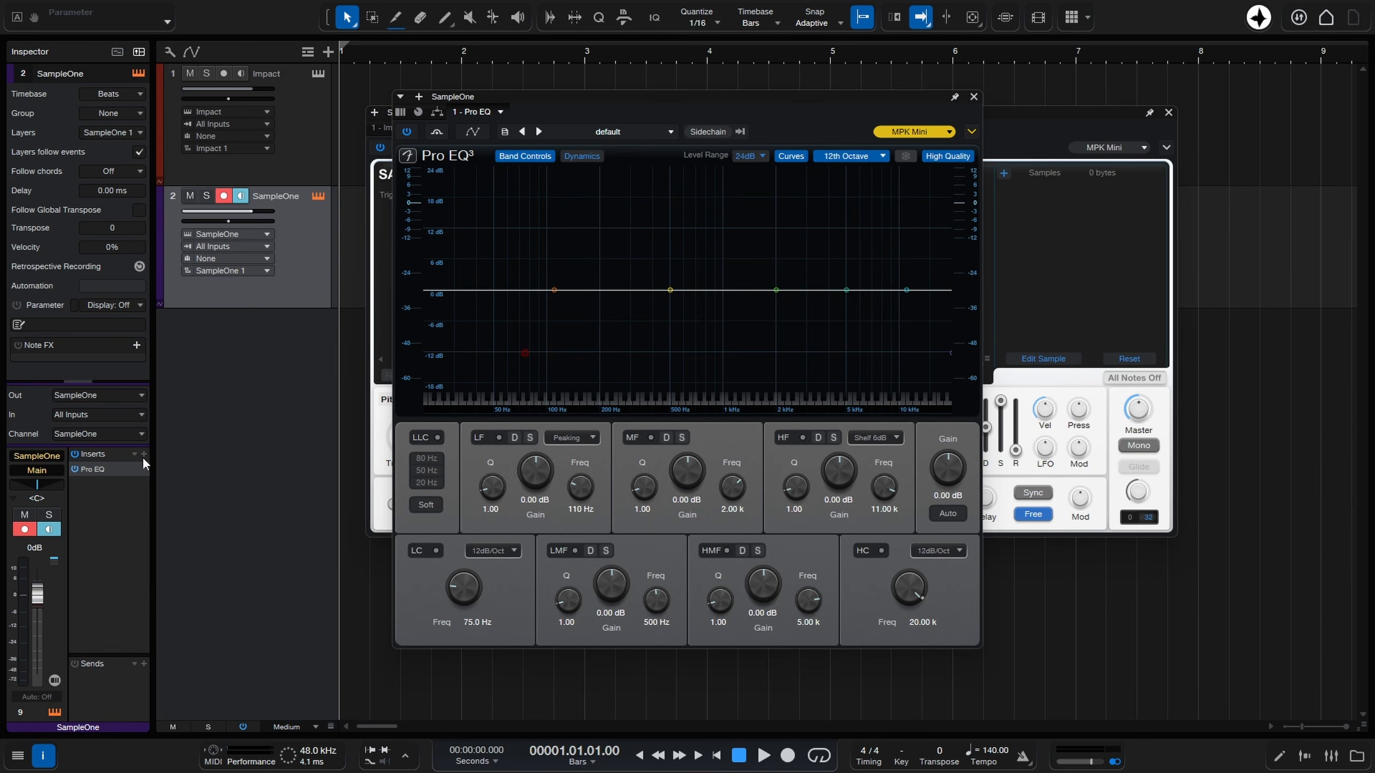
pyautogui.click(142, 456)
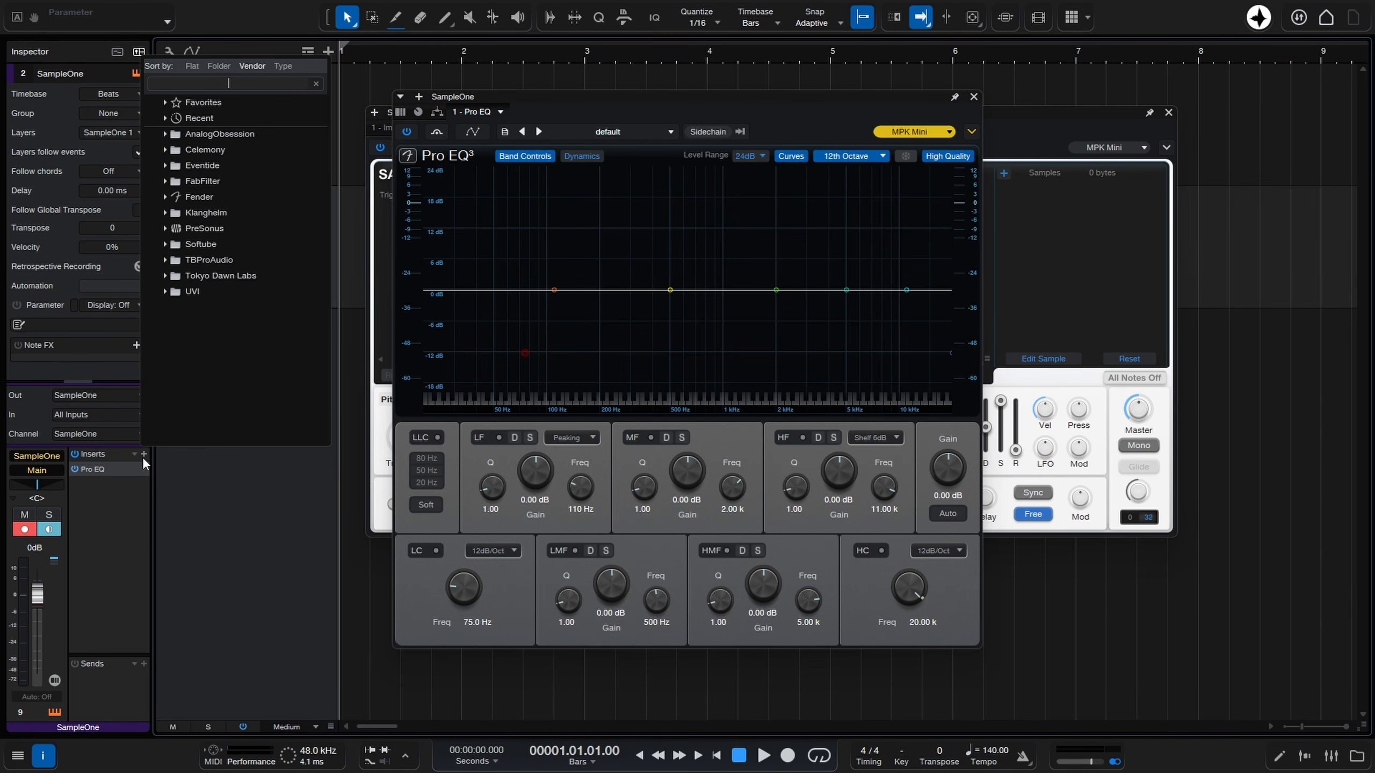
pyautogui.write('kotel')
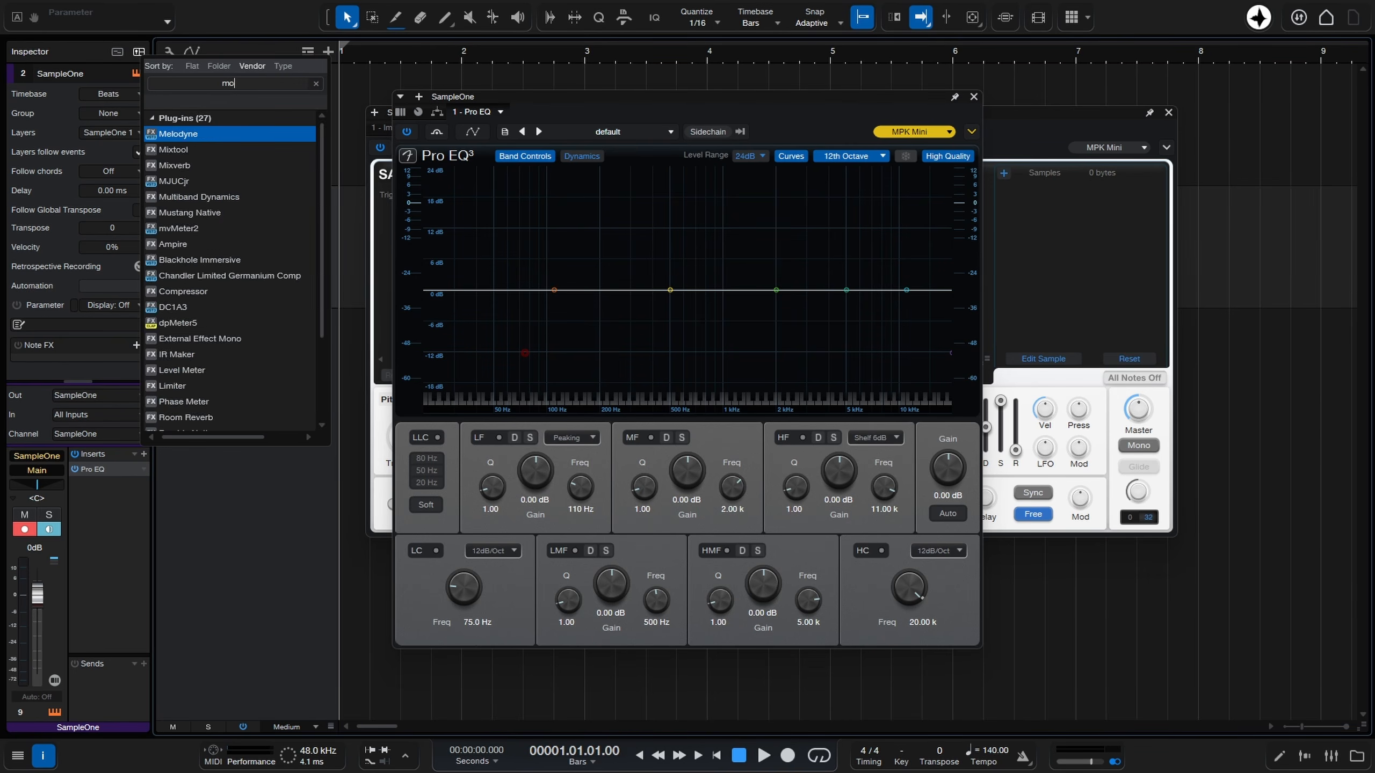
pyautogui.press('Return')
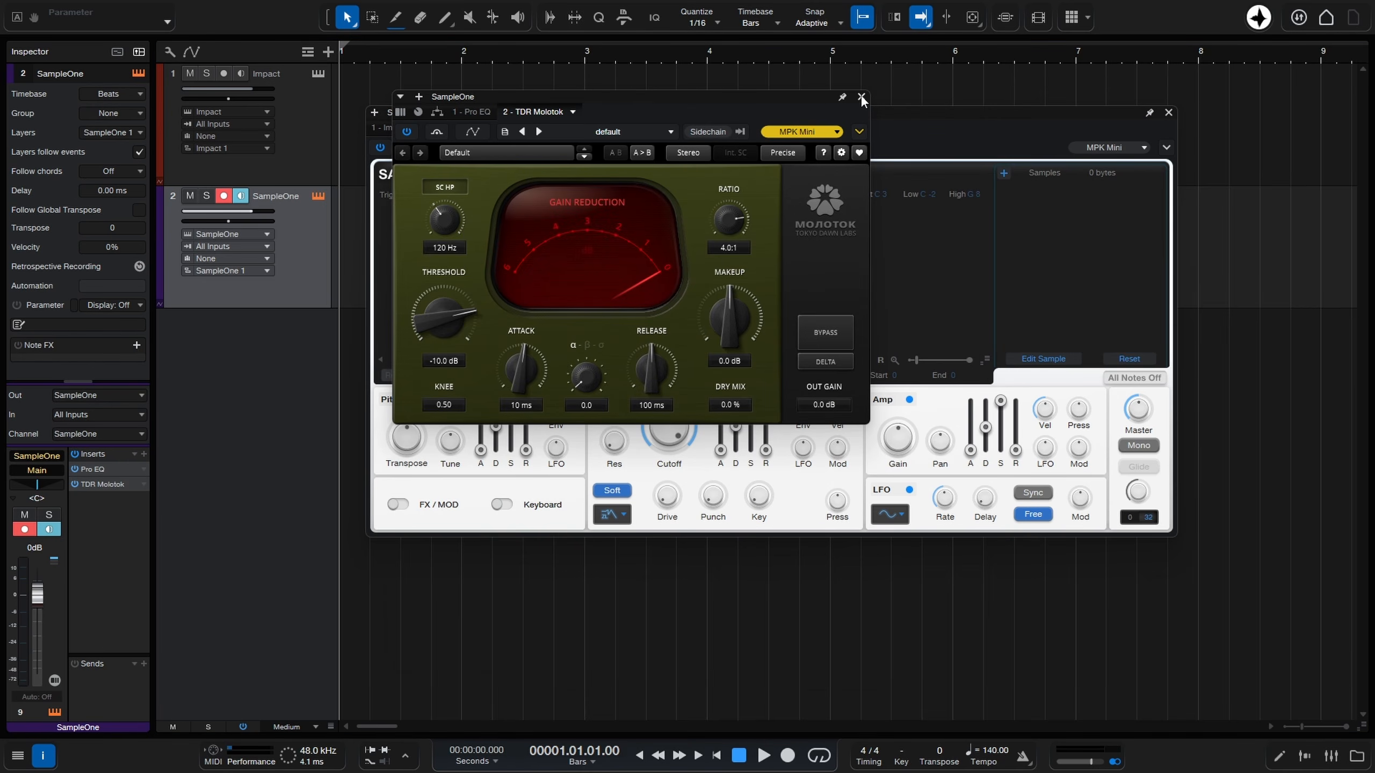
pyautogui.click(861, 98)
# Add DualDelayX as the third insert on the SampleOne channel and close its window.
pyautogui.click(143, 453)
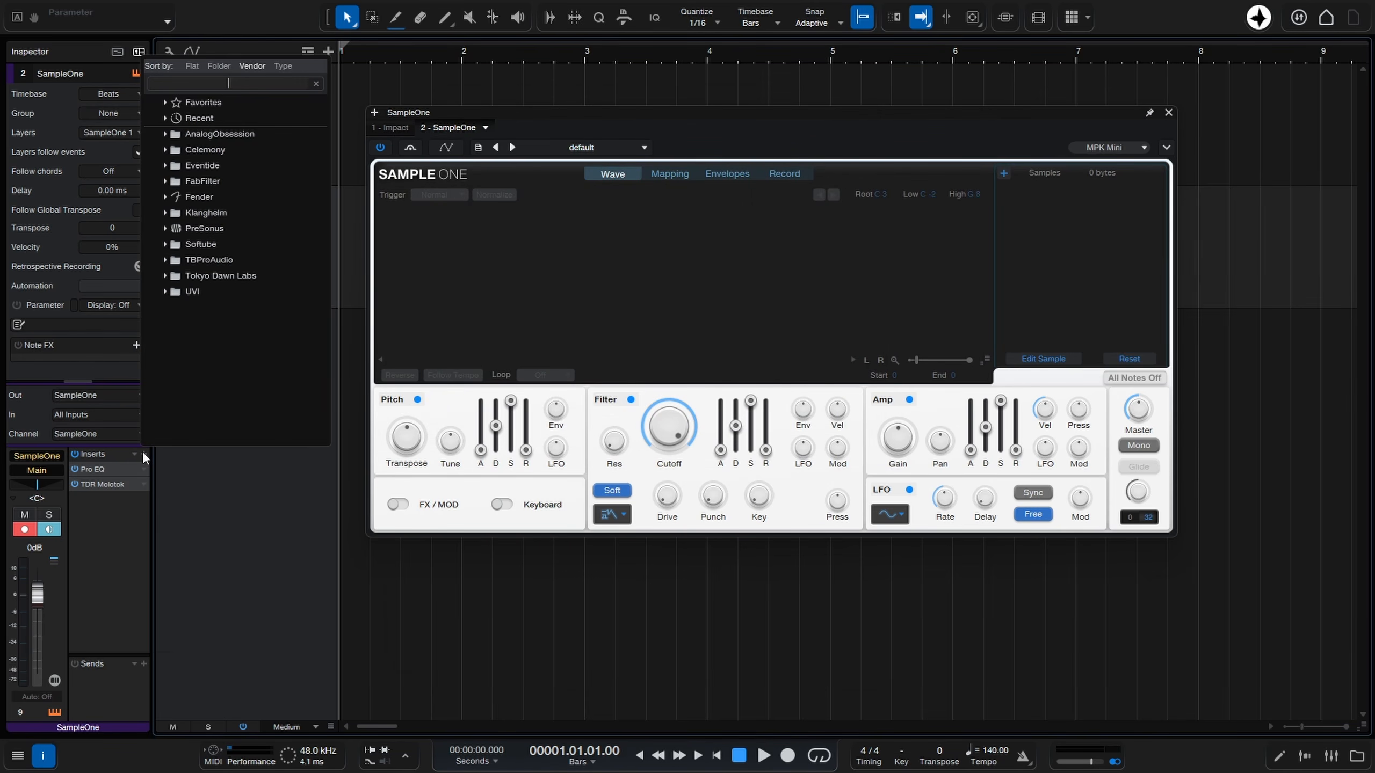
pyautogui.write('dual')
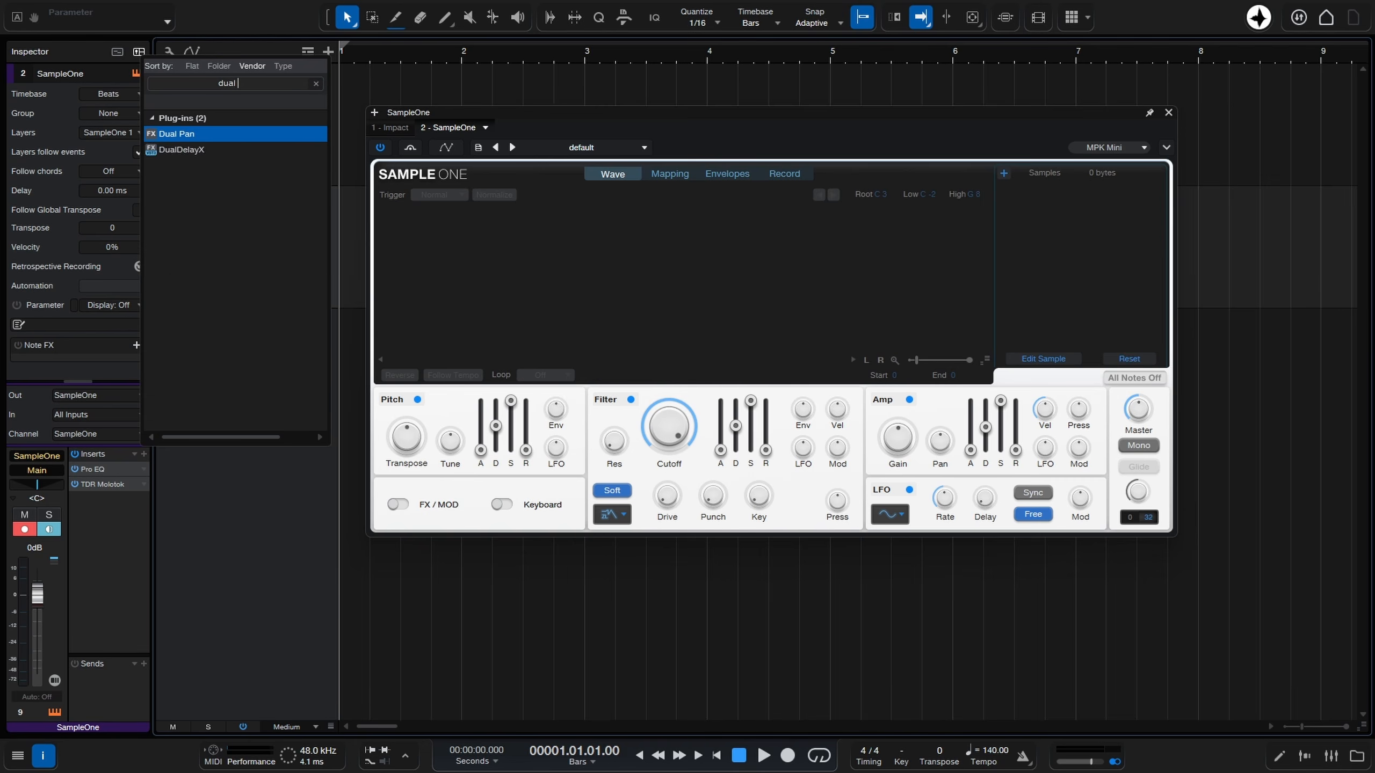
pyautogui.hotkey('ctrl', 'a')
pyautogui.write('delay')
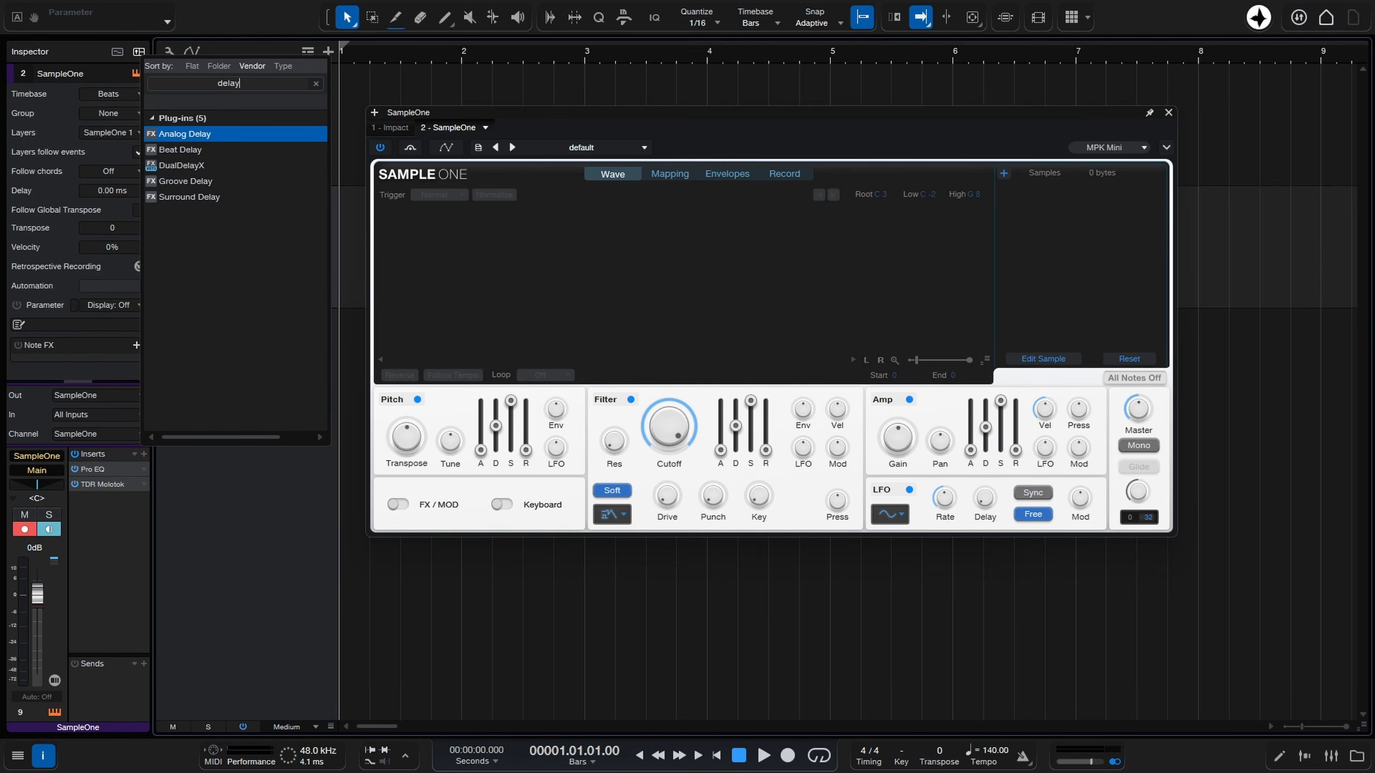
pyautogui.press('Down')
pyautogui.press('Down')
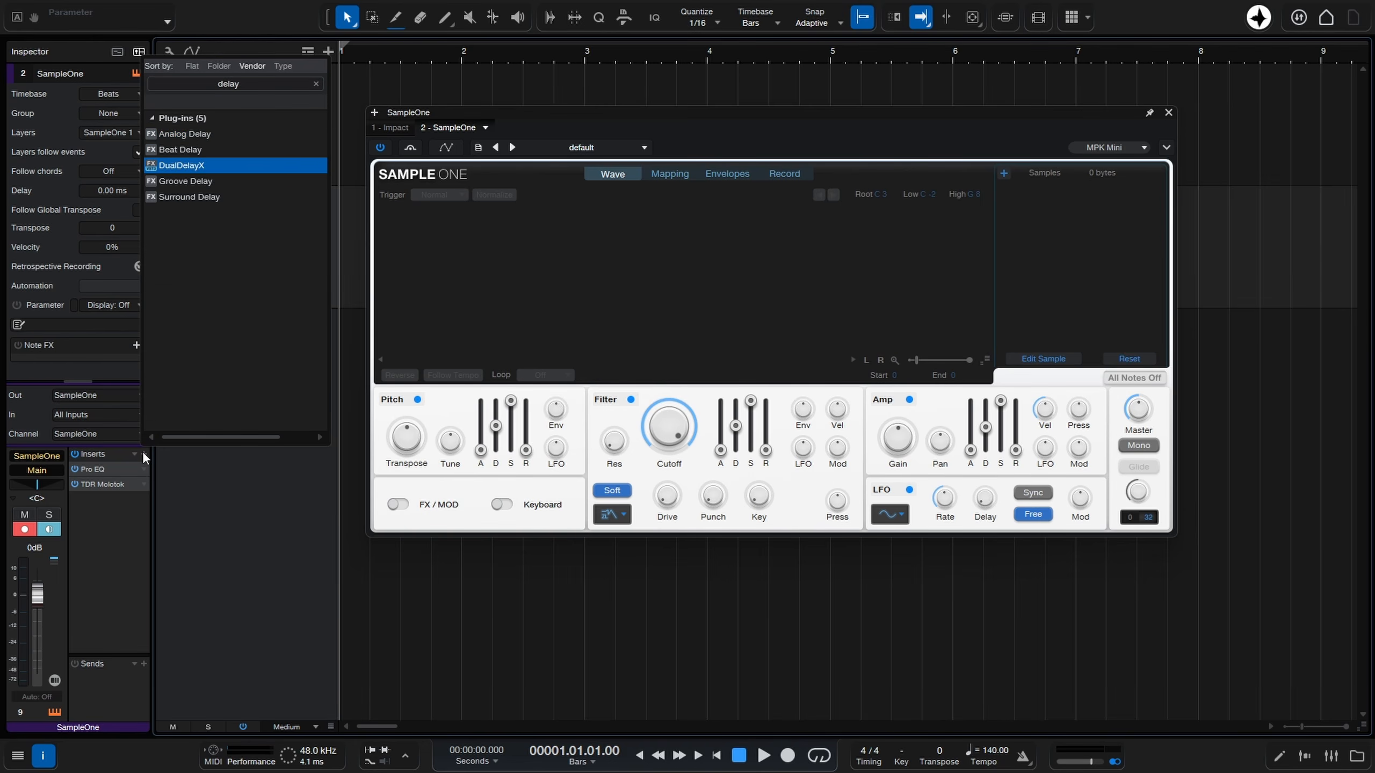
pyautogui.click(144, 454)
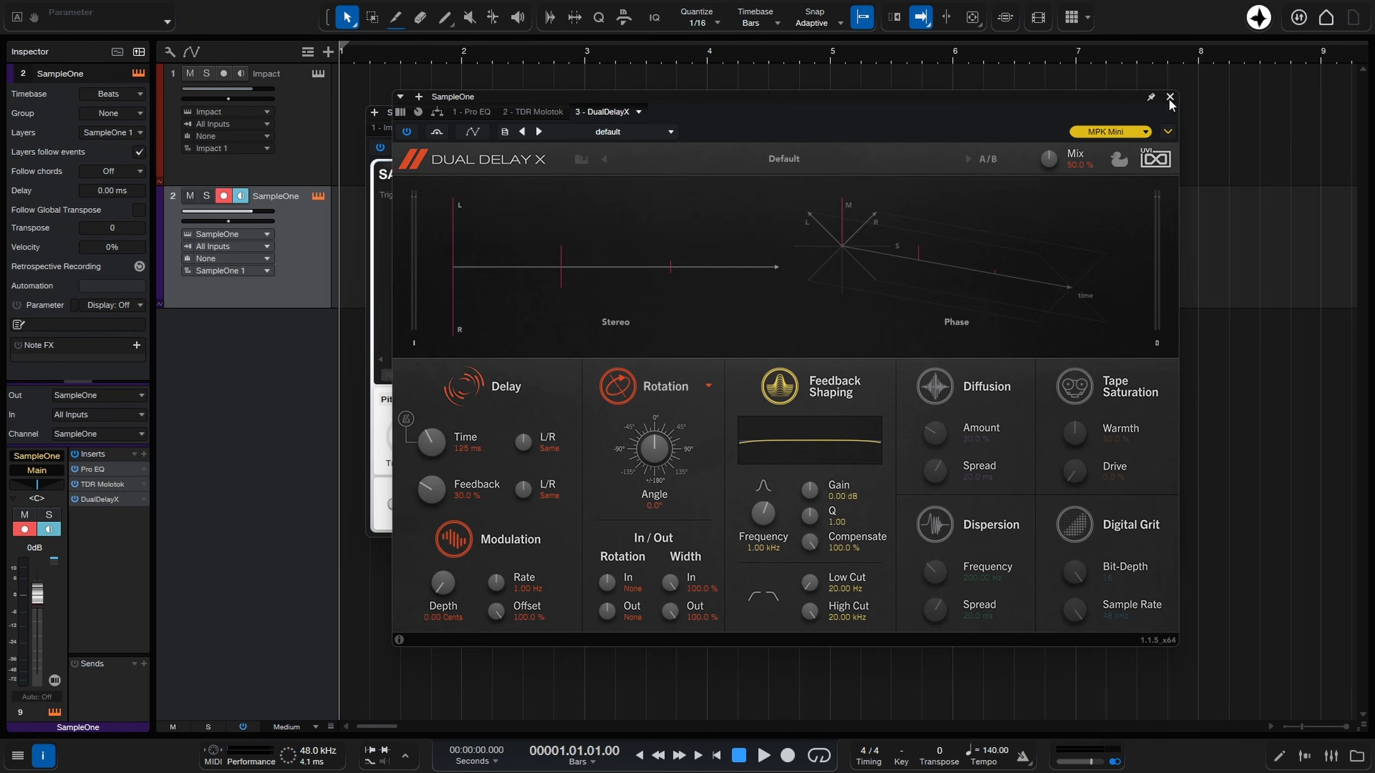
pyautogui.click(1171, 102)
# Add SparkVerb as SampleOne's fourth insert, bypass all four inserts, and close the plug-in and instrument windows.
pyautogui.click(143, 455)
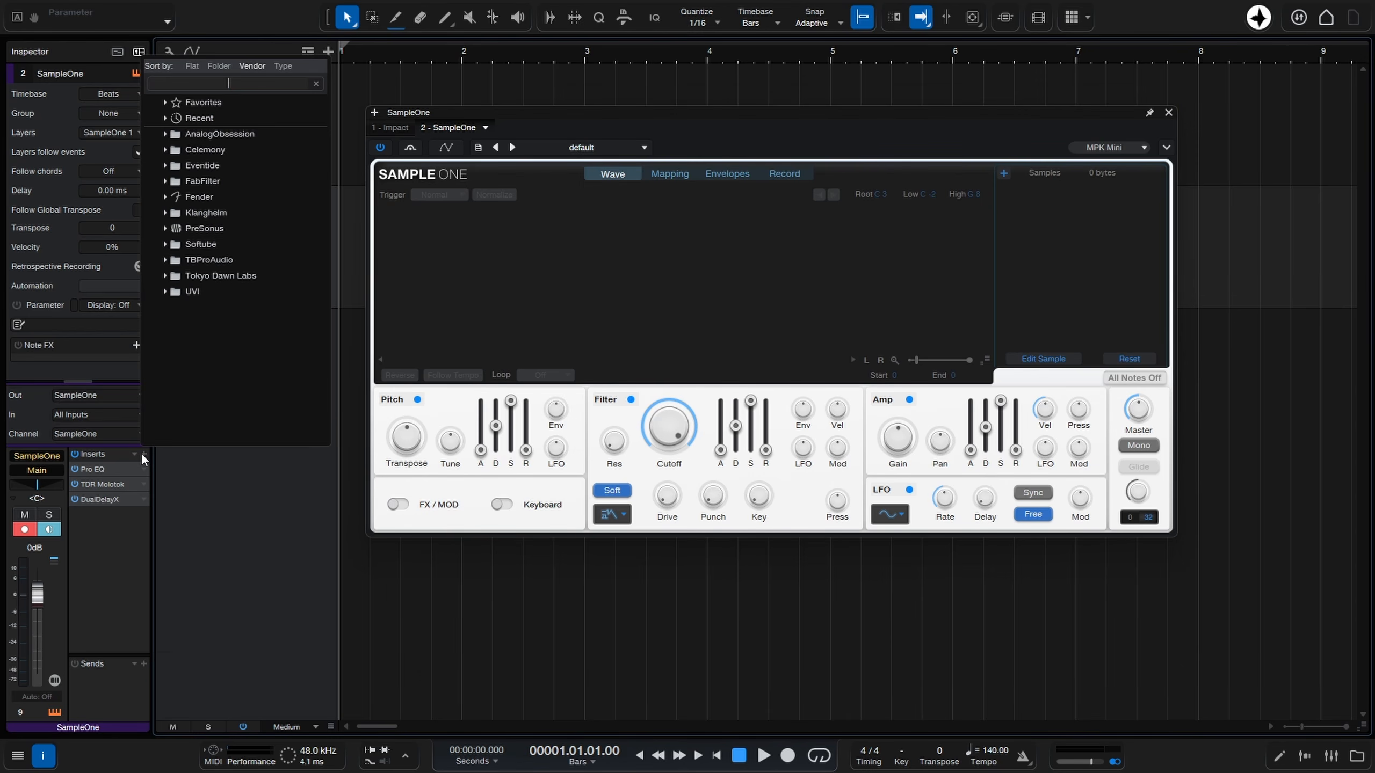
pyautogui.write('rever')
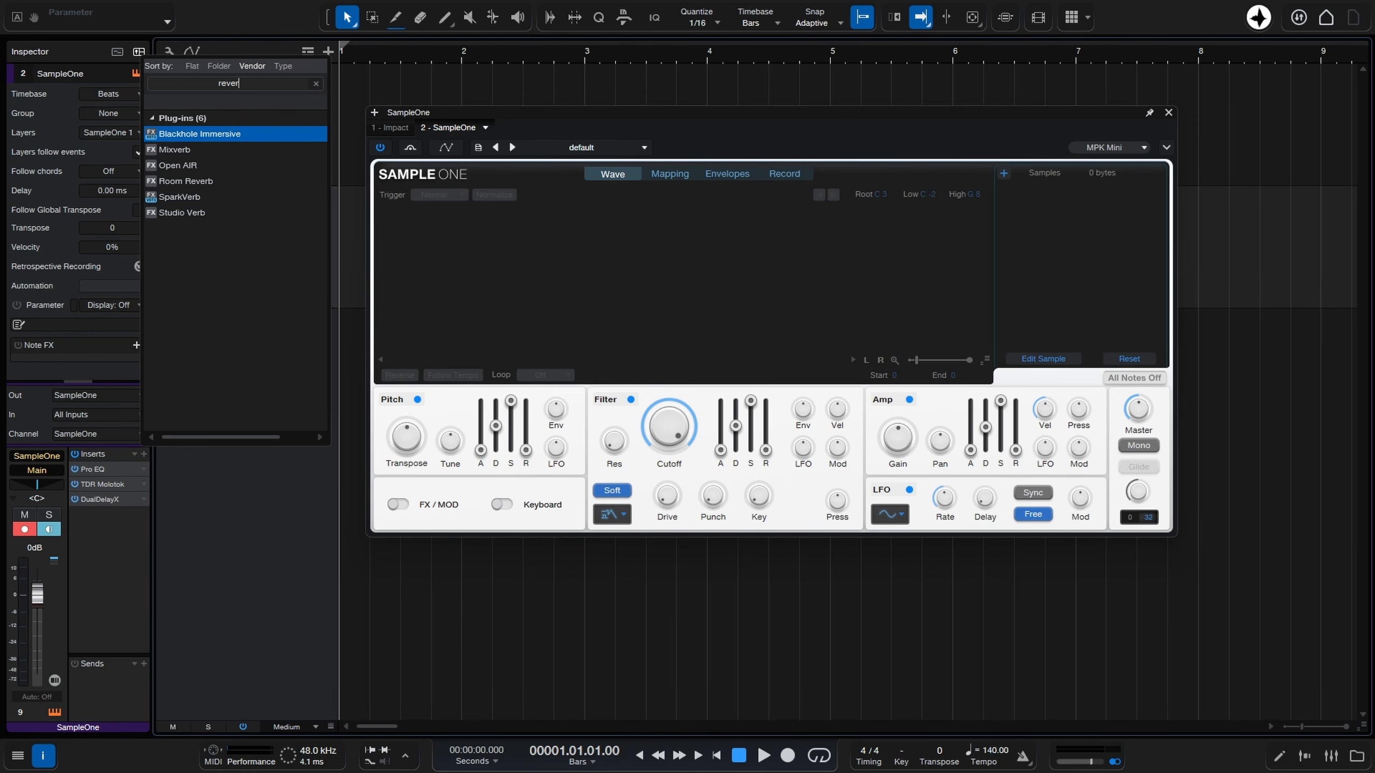
pyautogui.press('Down')
pyautogui.press('Down')
pyautogui.press('Down')
pyautogui.press('Down')
pyautogui.press('Return')
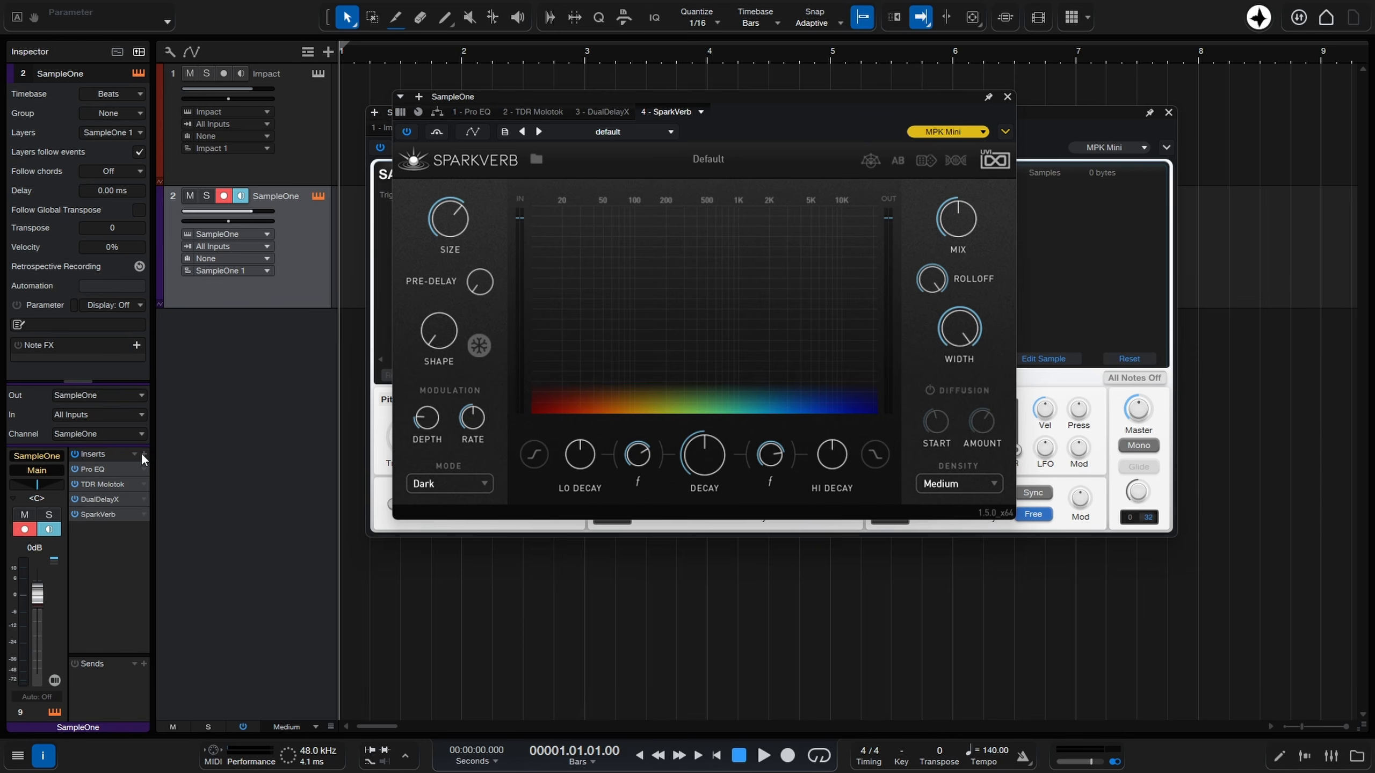
pyautogui.click(1007, 97)
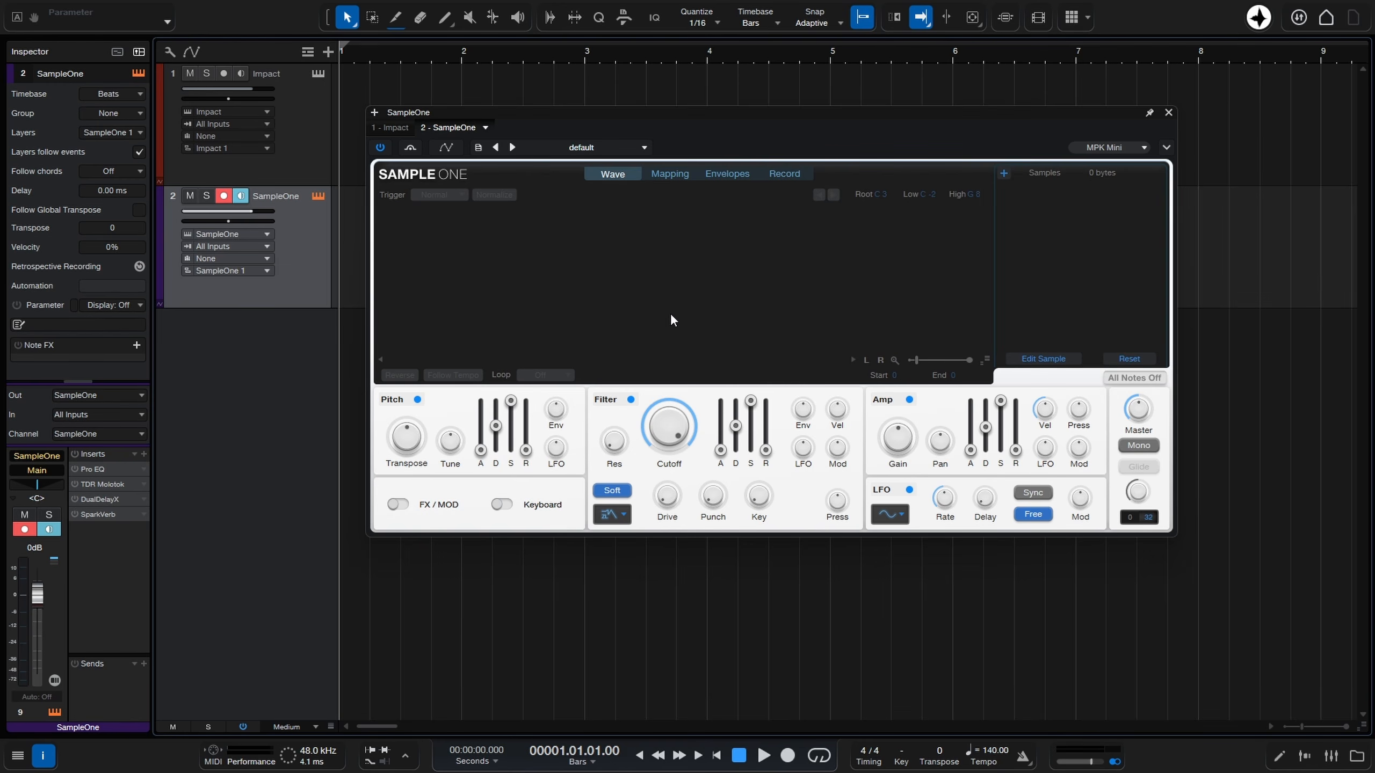
pyautogui.click(1168, 112)
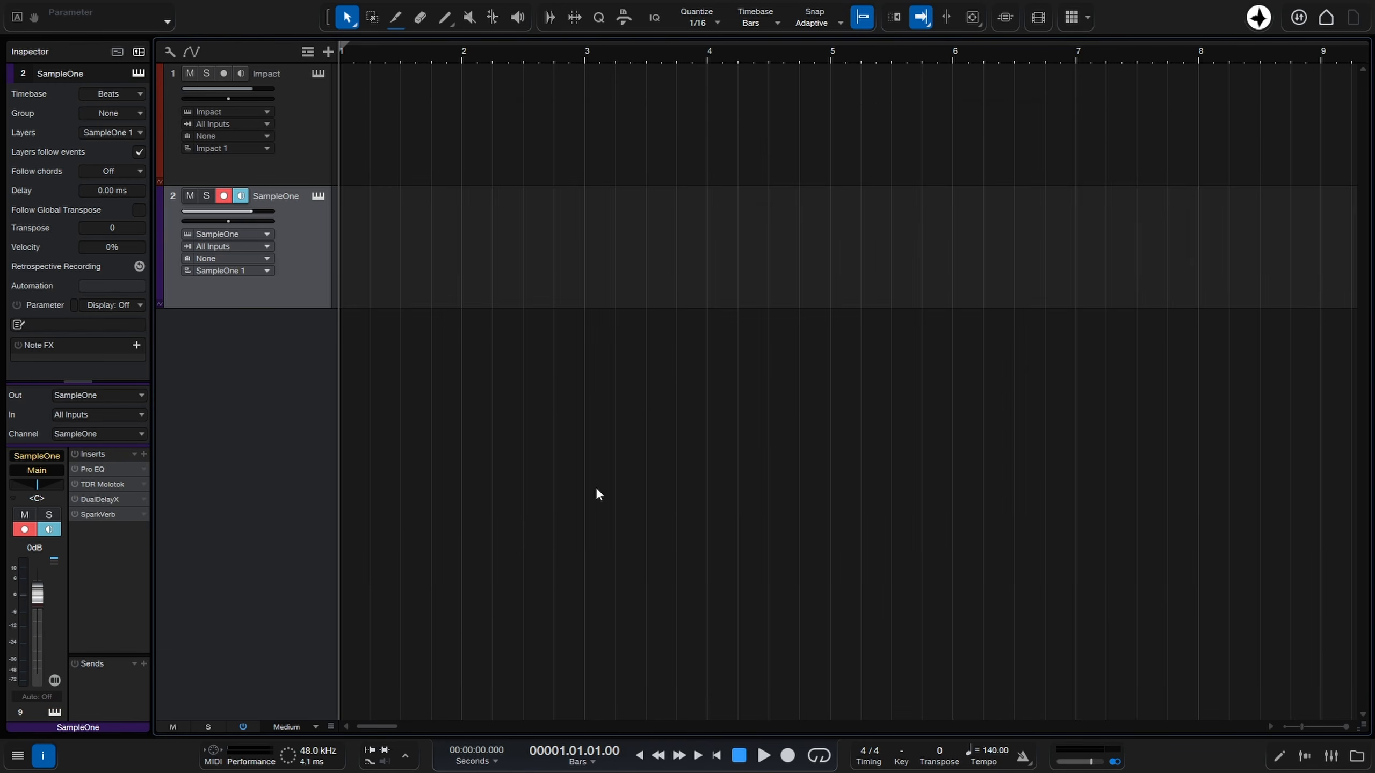
# Add a mono audio track named Vox with Input 1 as its input and disarm it for recording.
pyautogui.press('t')
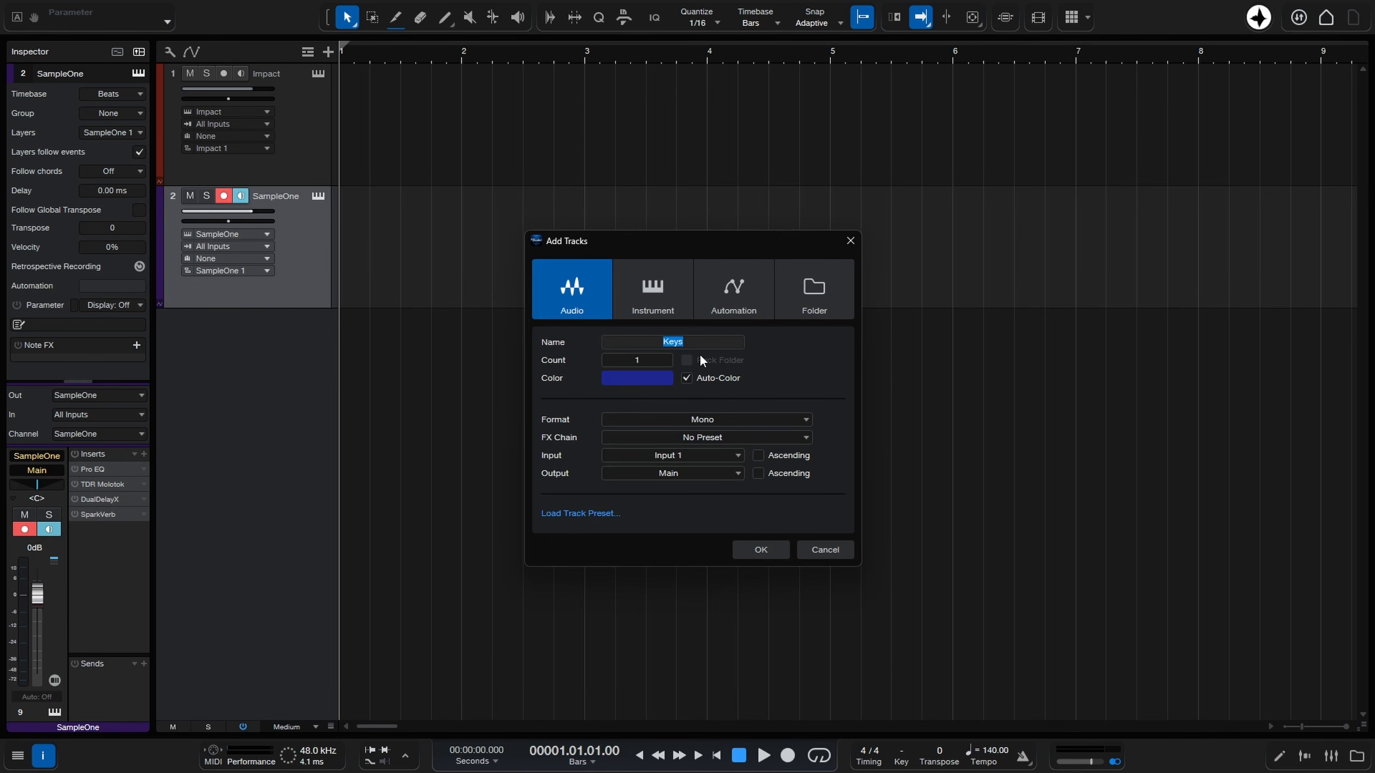
pyautogui.write('Vox')
pyautogui.click(780, 349)
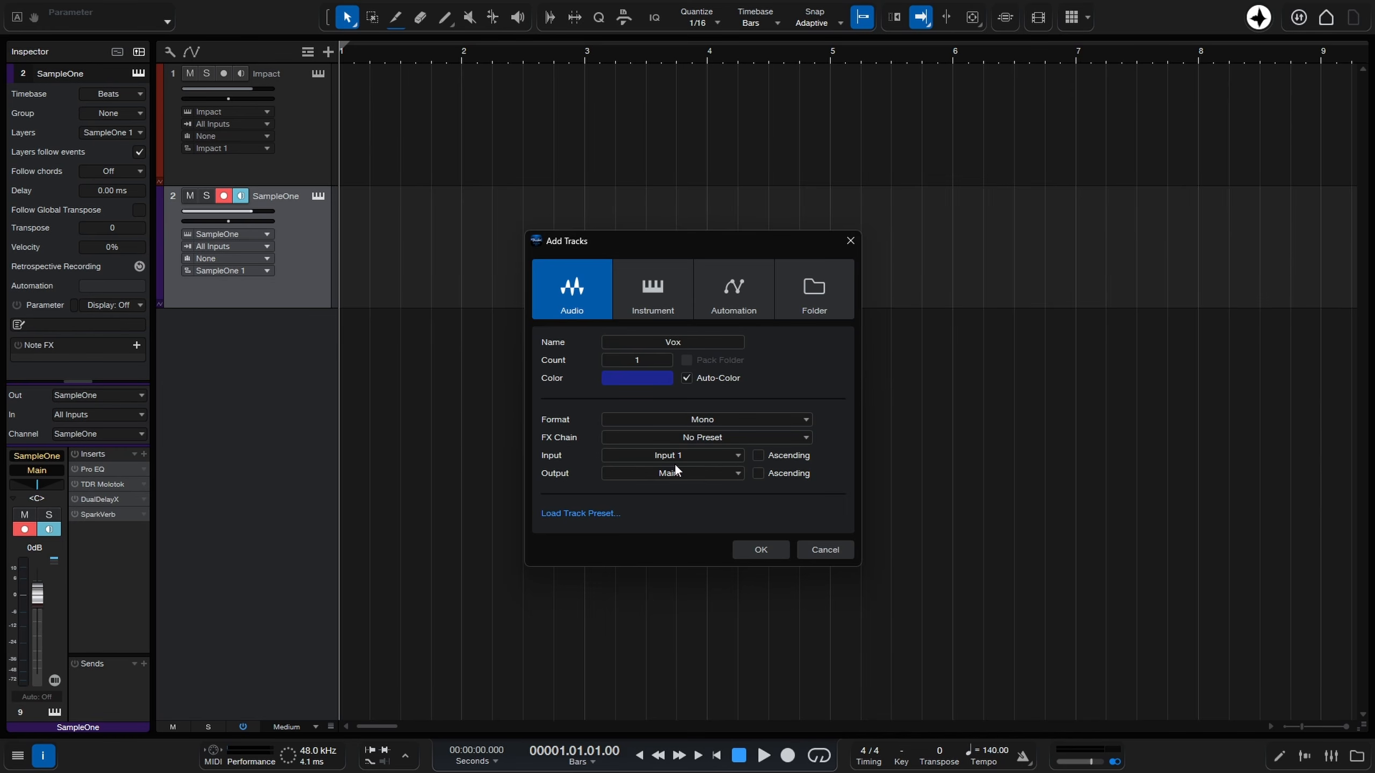
pyautogui.click(762, 552)
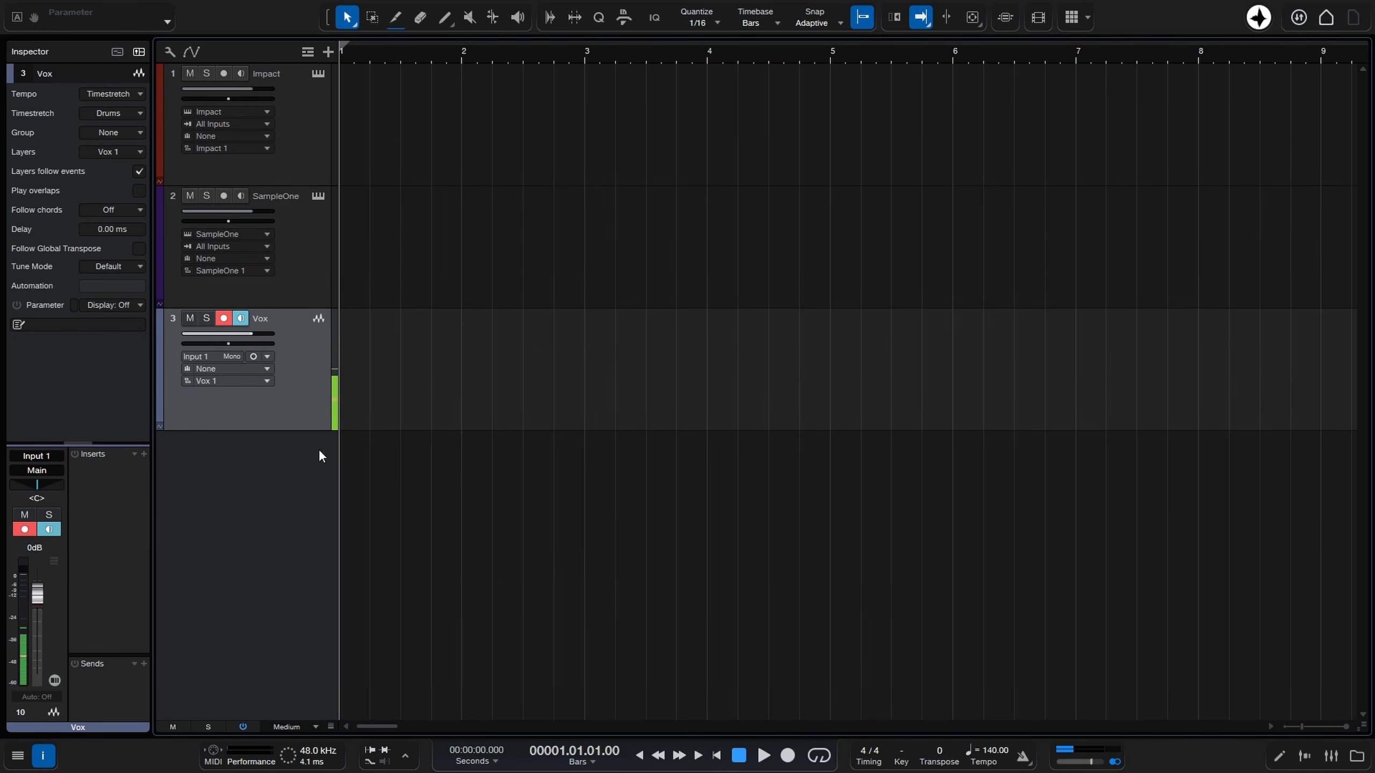
pyautogui.click(223, 318)
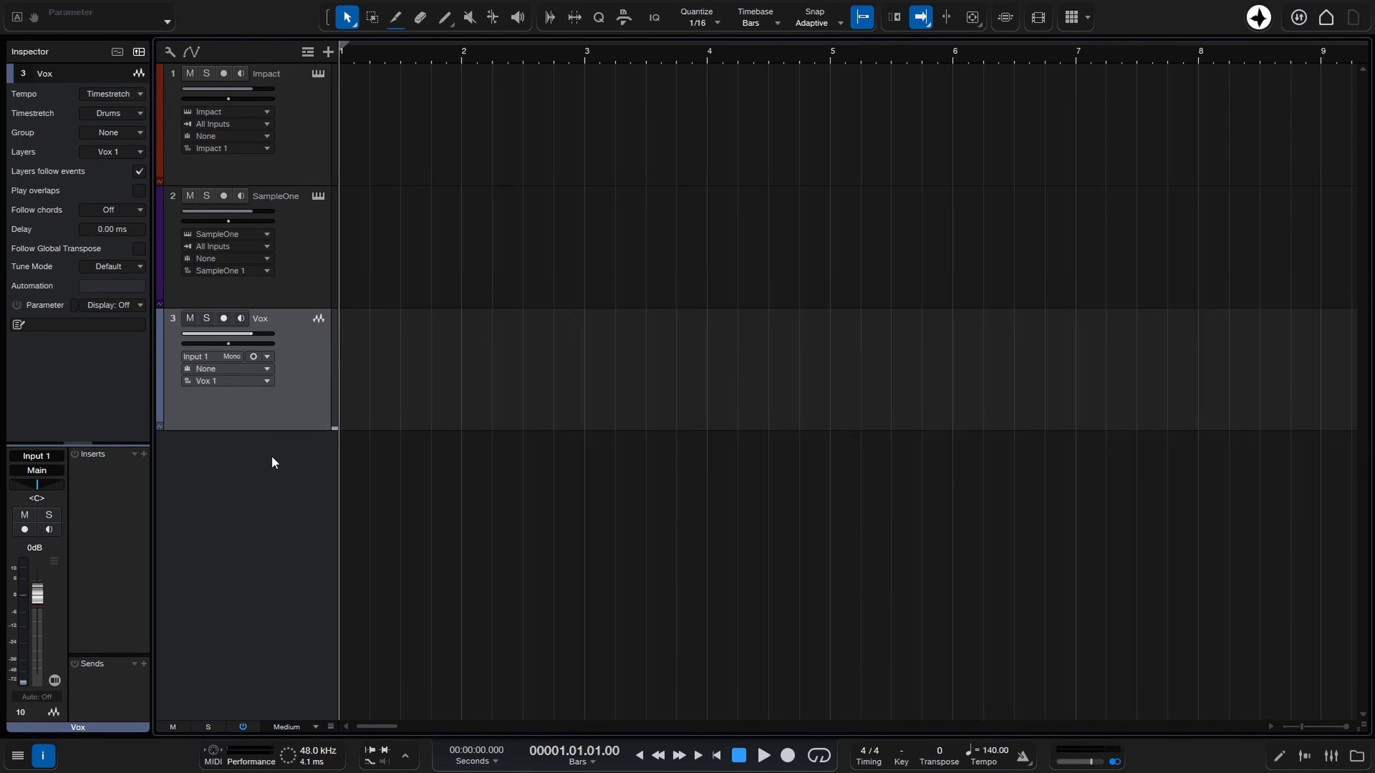
# Set the quantize value to 1/4 and hide the Inspector.
pyautogui.click(702, 19)
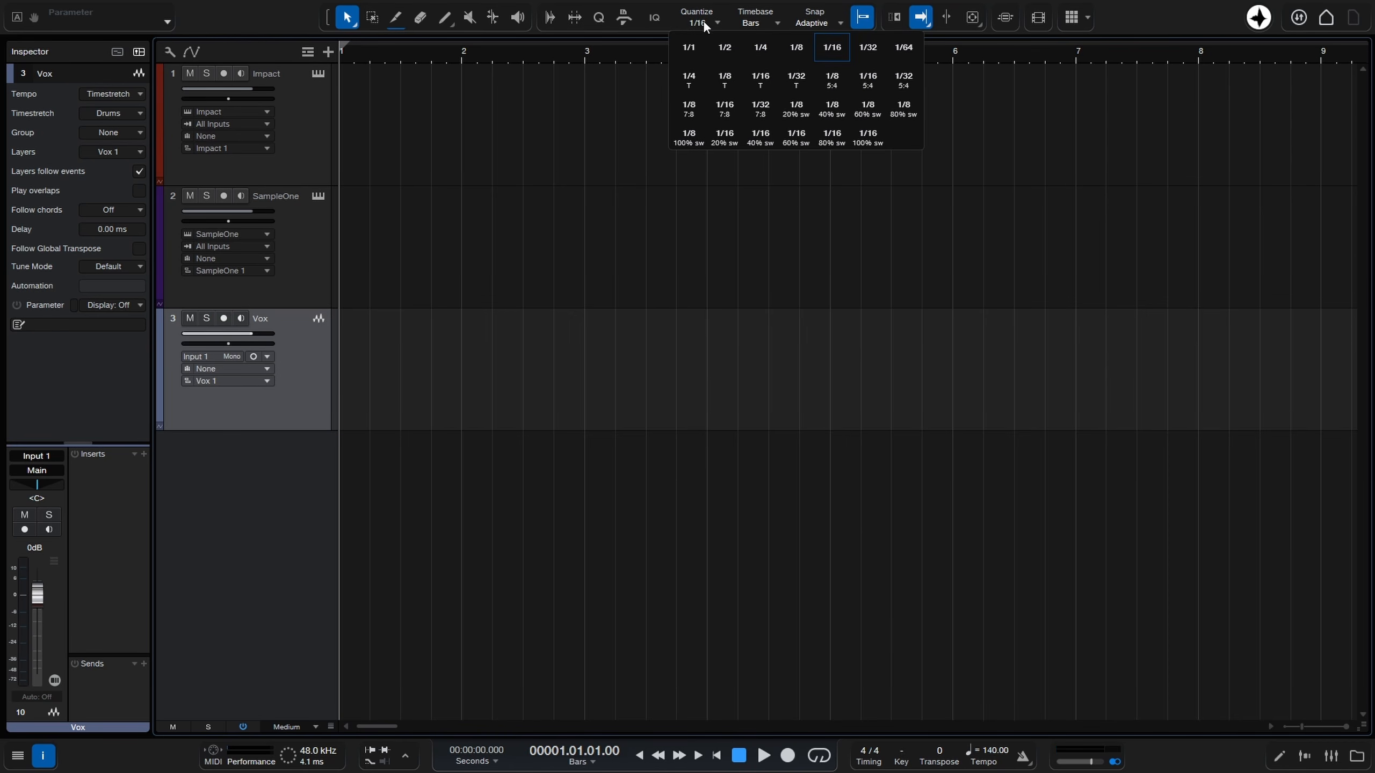
pyautogui.click(762, 48)
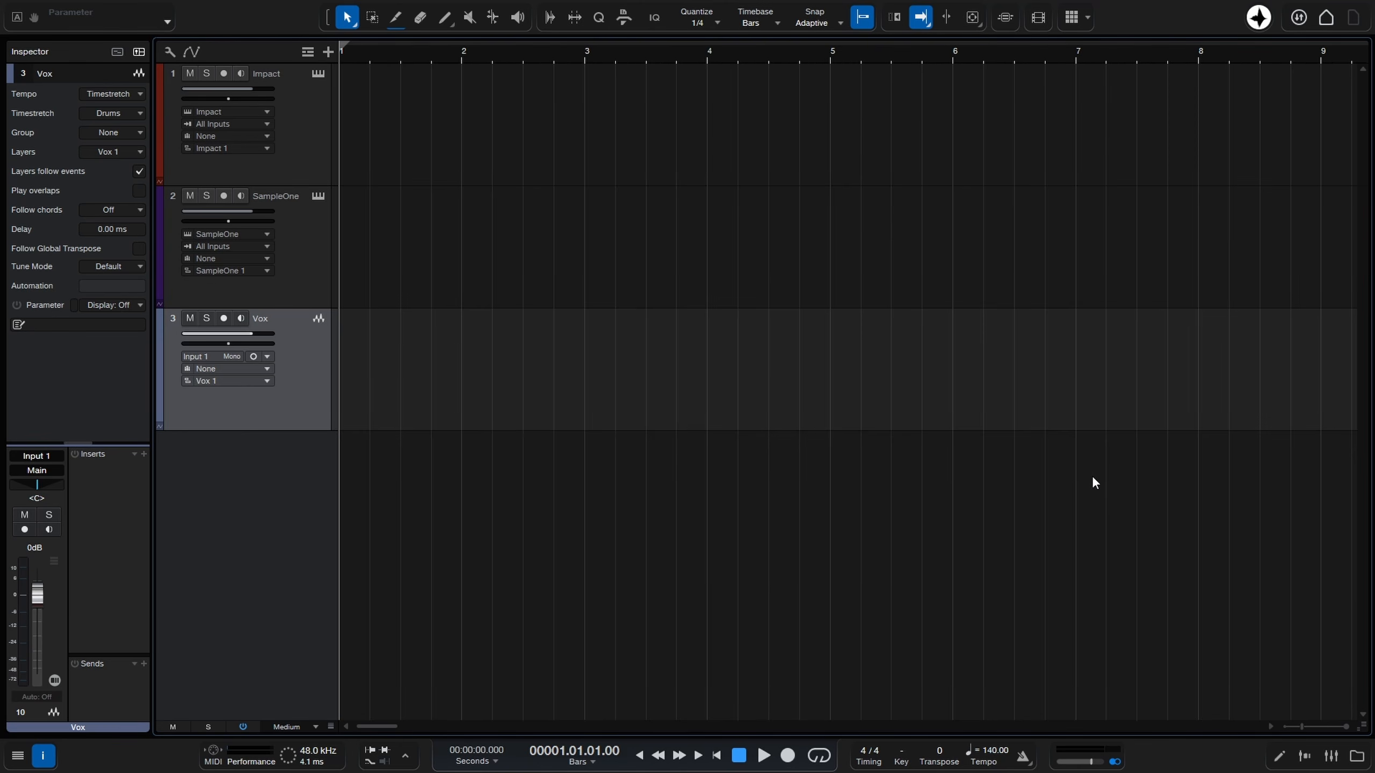
pyautogui.click(43, 755)
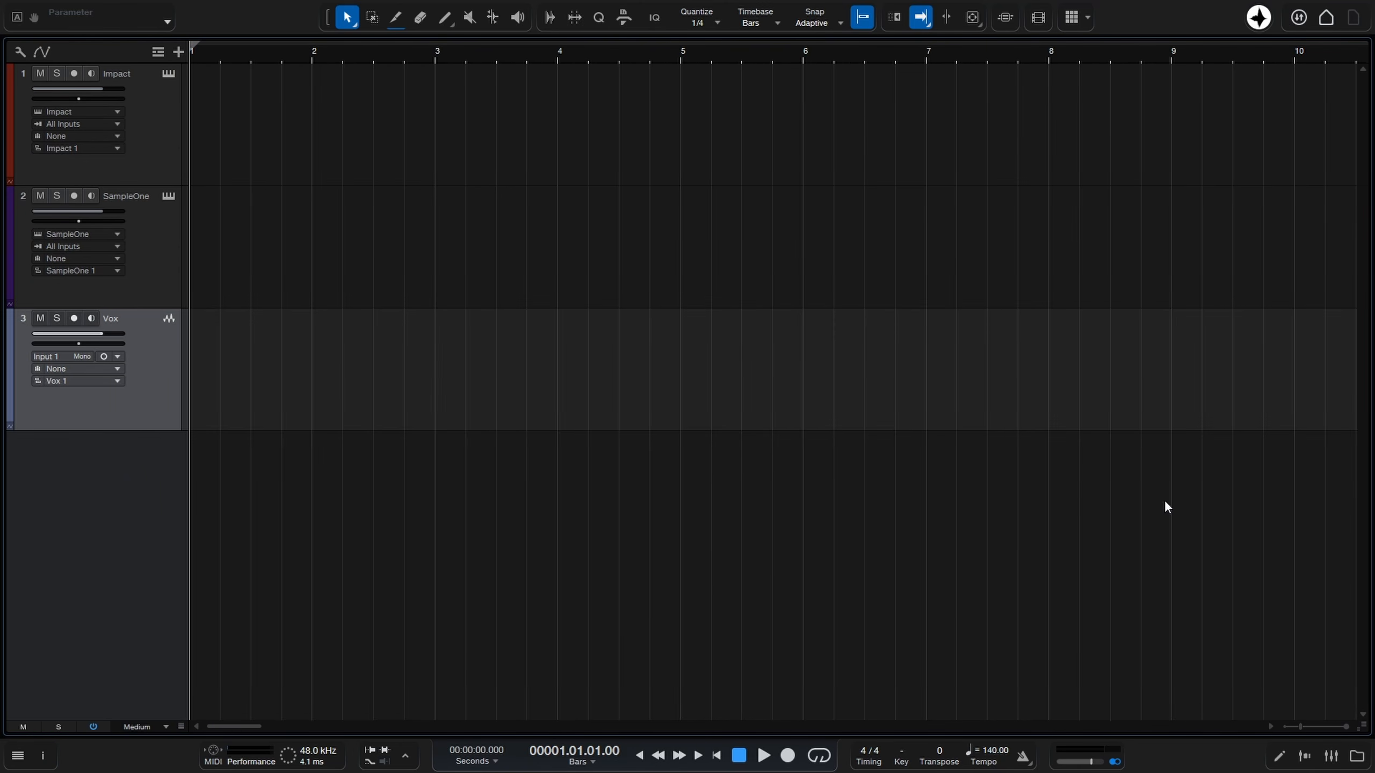
# Open the console with input controls shown, enlarge it and its insert area, and review the channel component options.
pyautogui.click(1330, 756)
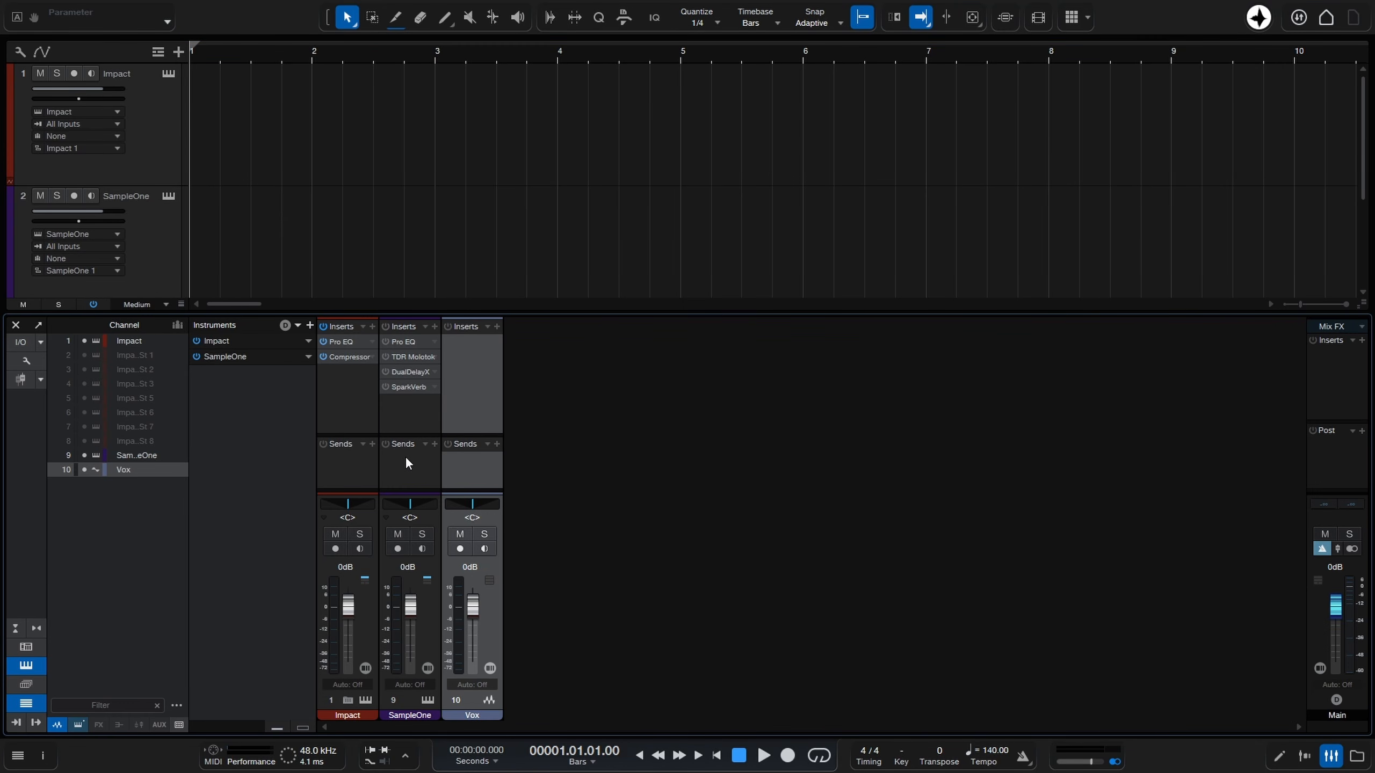
pyautogui.hotkey('shift', 'F3')
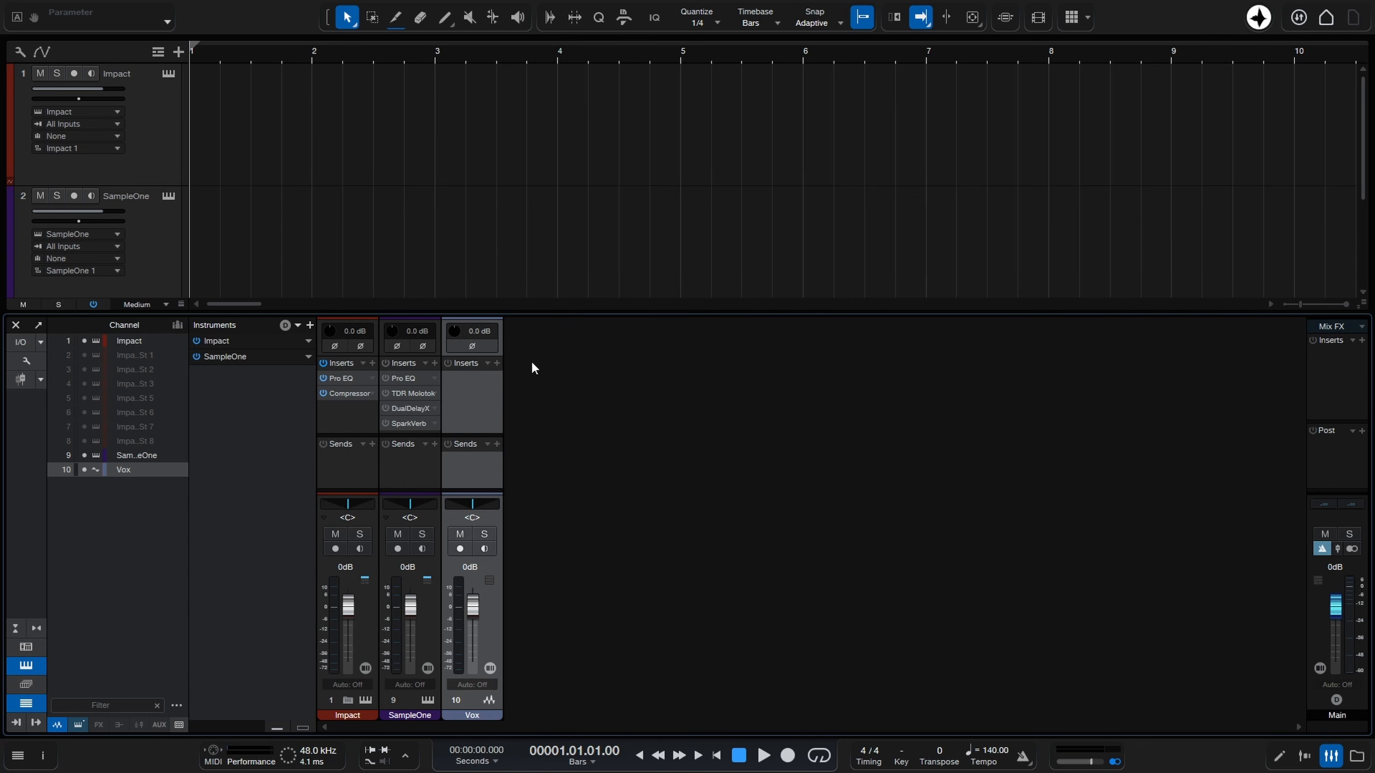
pyautogui.moveTo(567, 314); pyautogui.dragTo(565, 275)
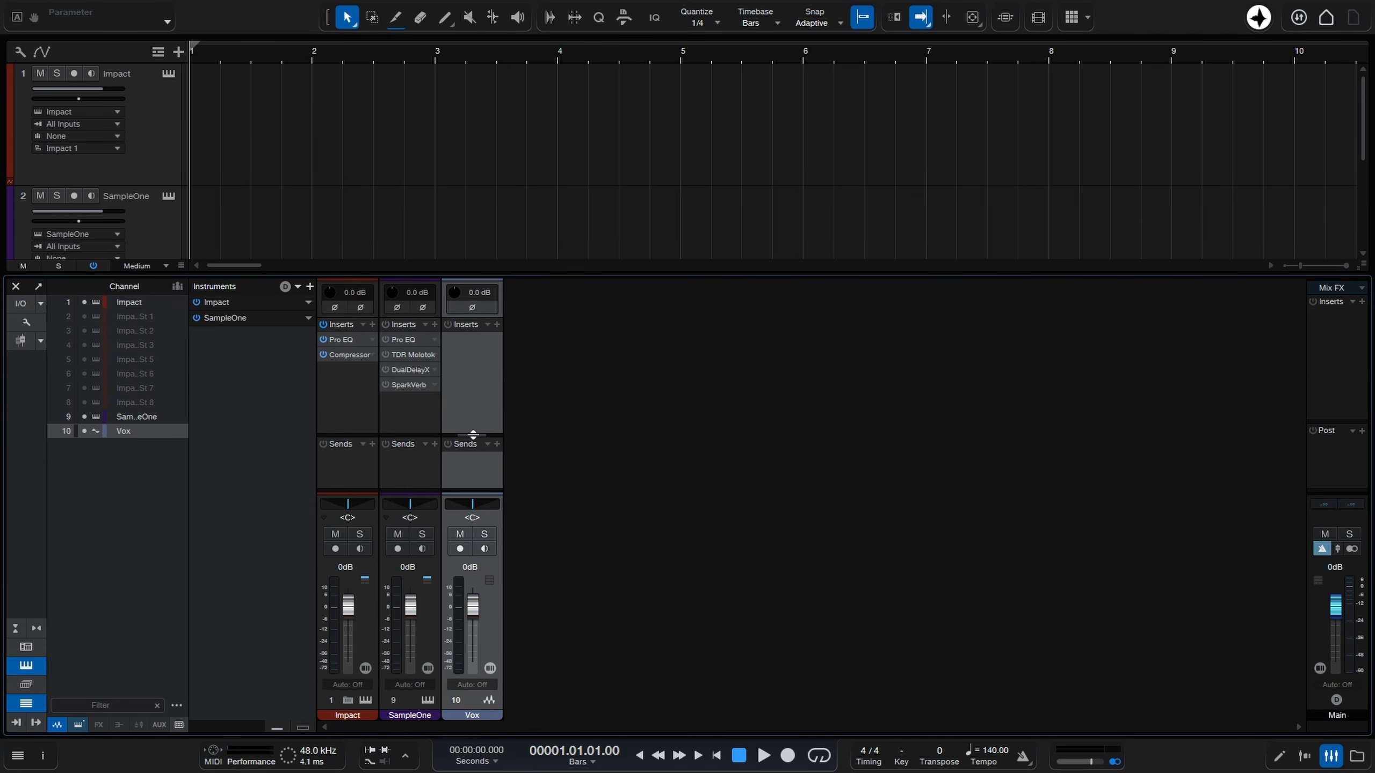
pyautogui.moveTo(472, 435); pyautogui.dragTo(472, 444)
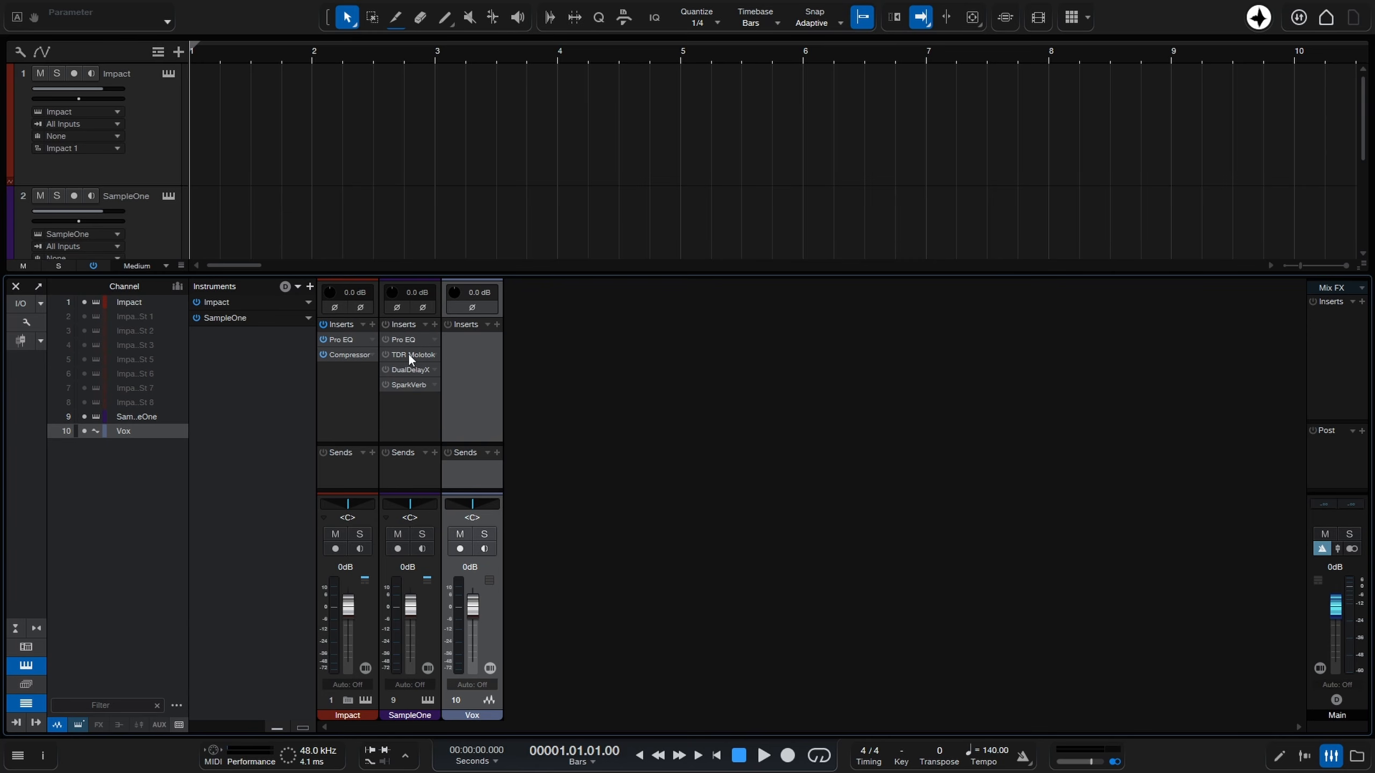
pyautogui.click(27, 323)
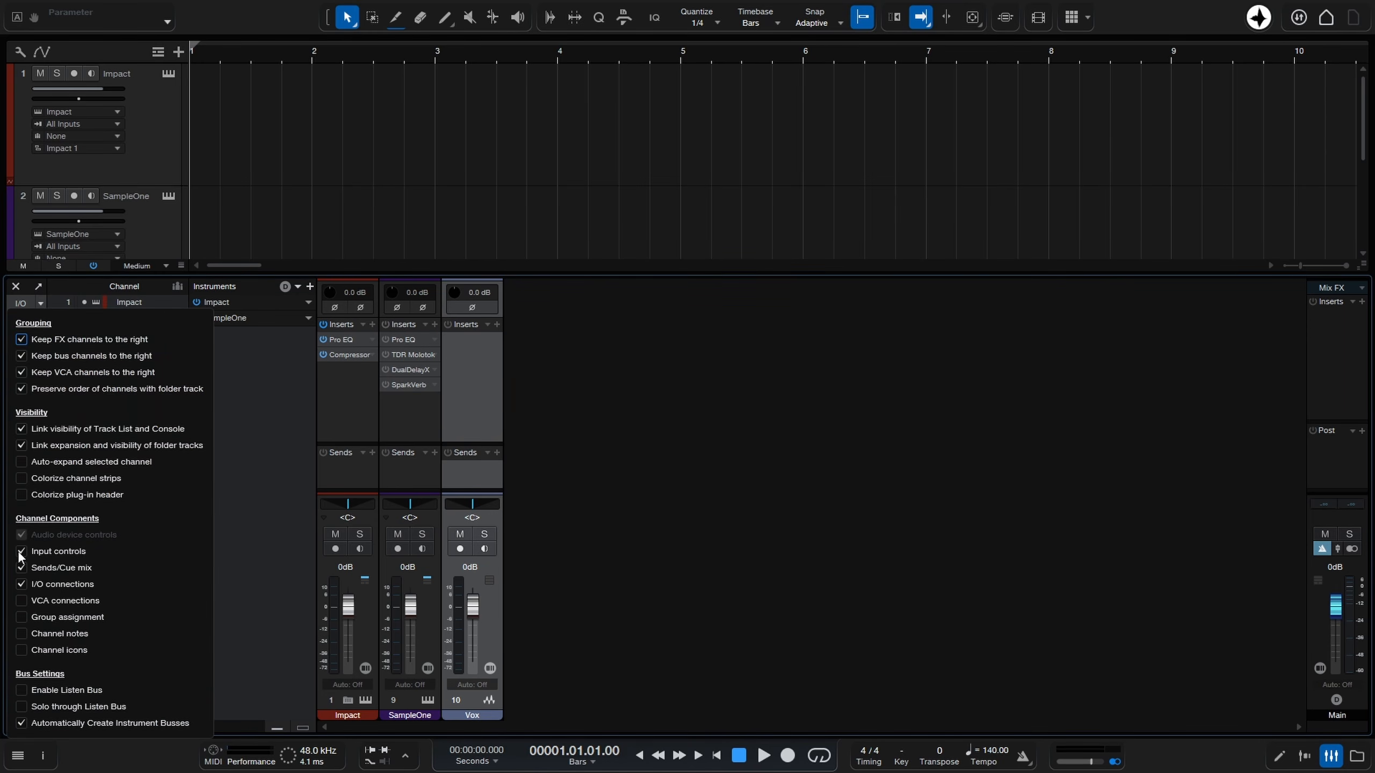
pyautogui.click(752, 528)
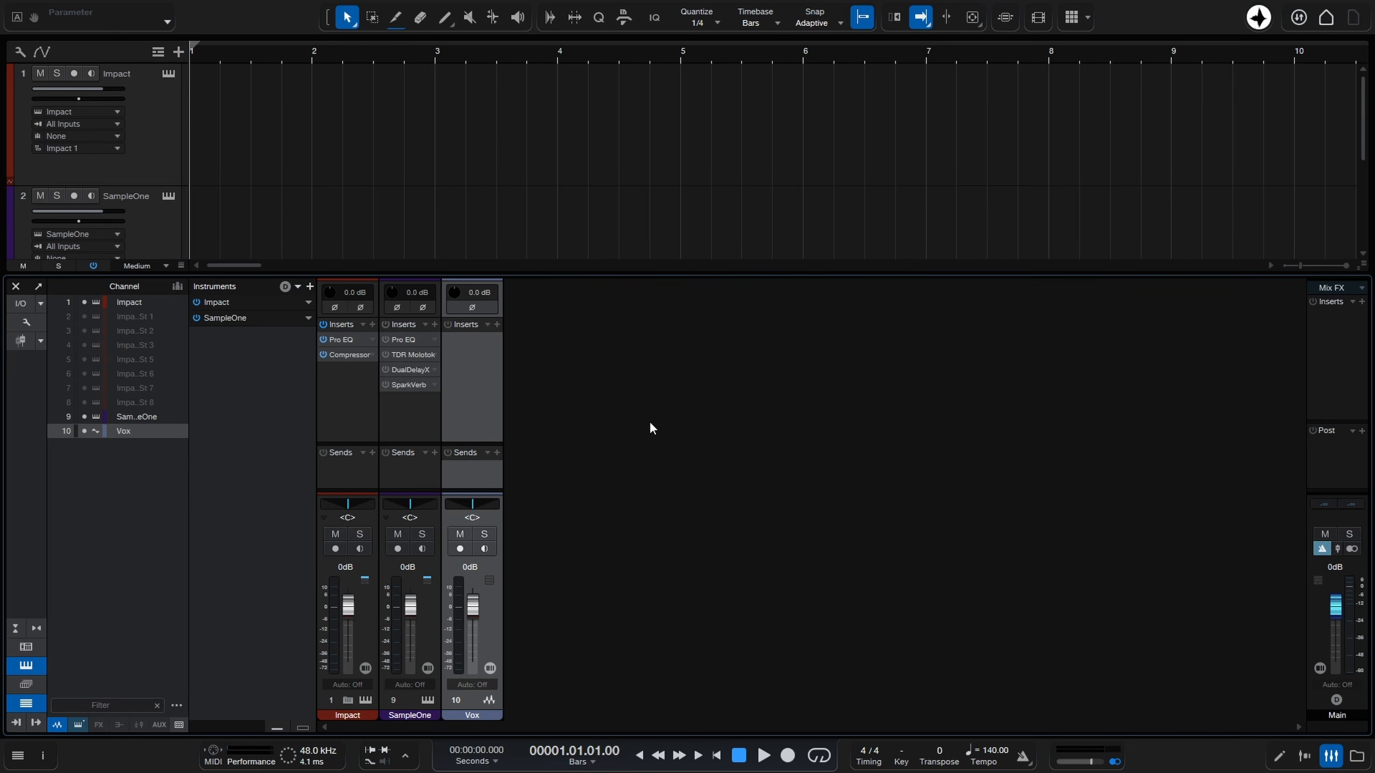
# Add Pro EQ and TDR Molotok as the first two inserts on the Vox channel, closing each plug-in window.
pyautogui.click(496, 325)
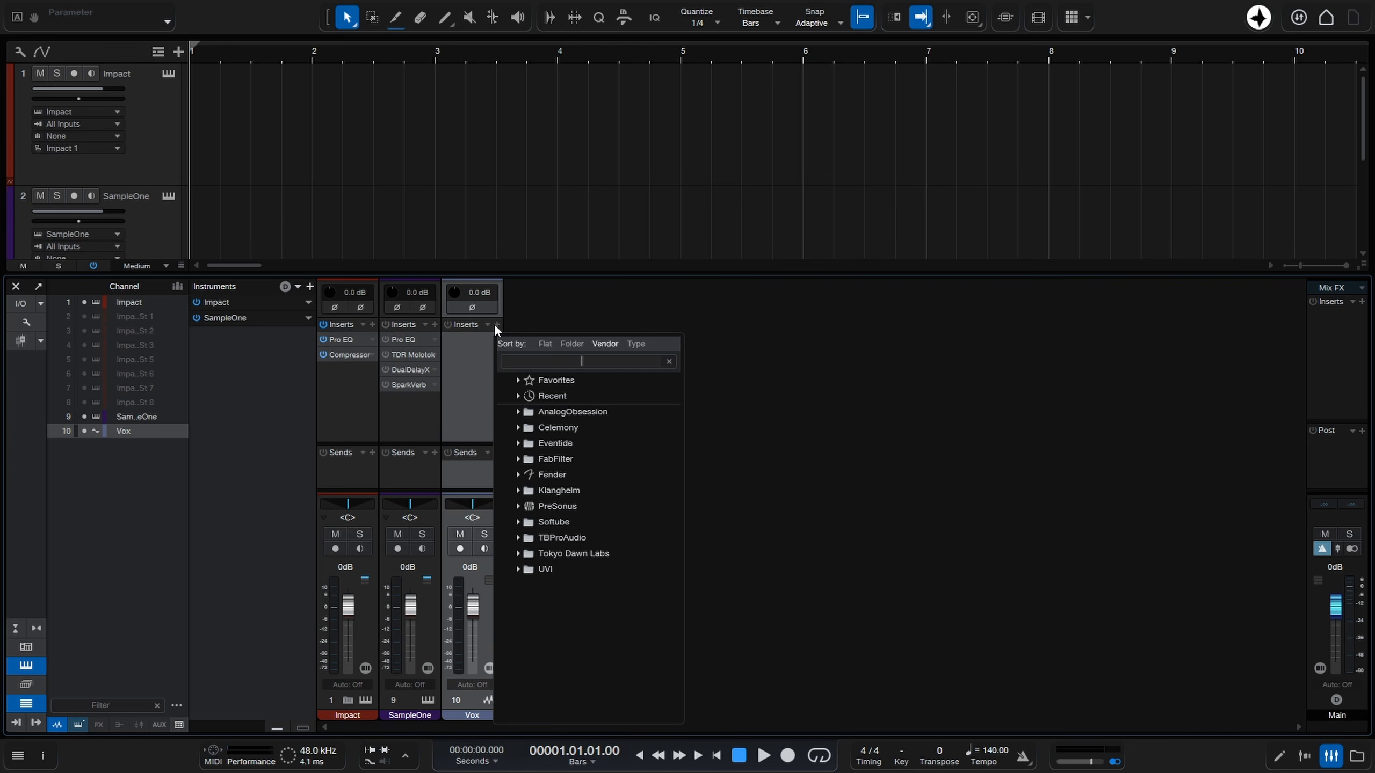
pyautogui.write('pro')
pyautogui.press('Return')
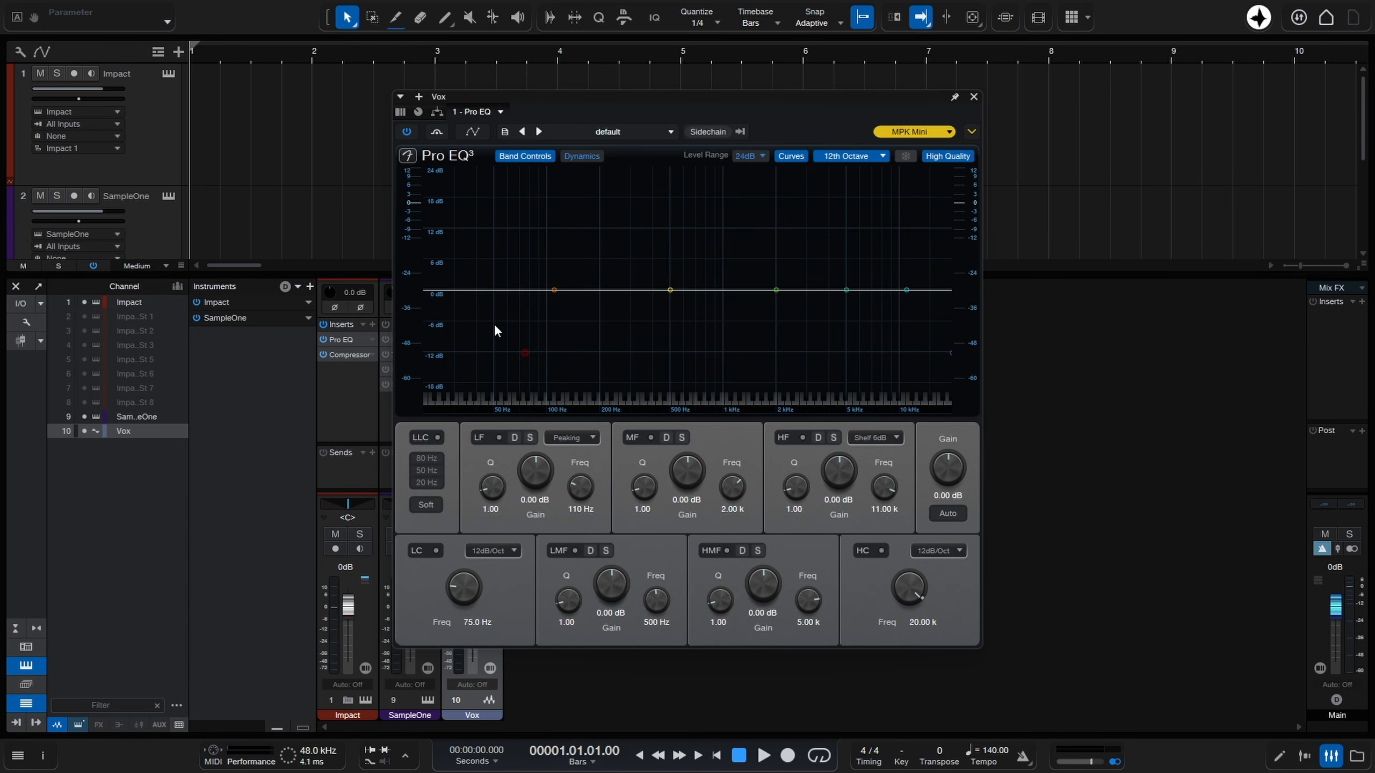
pyautogui.click(973, 96)
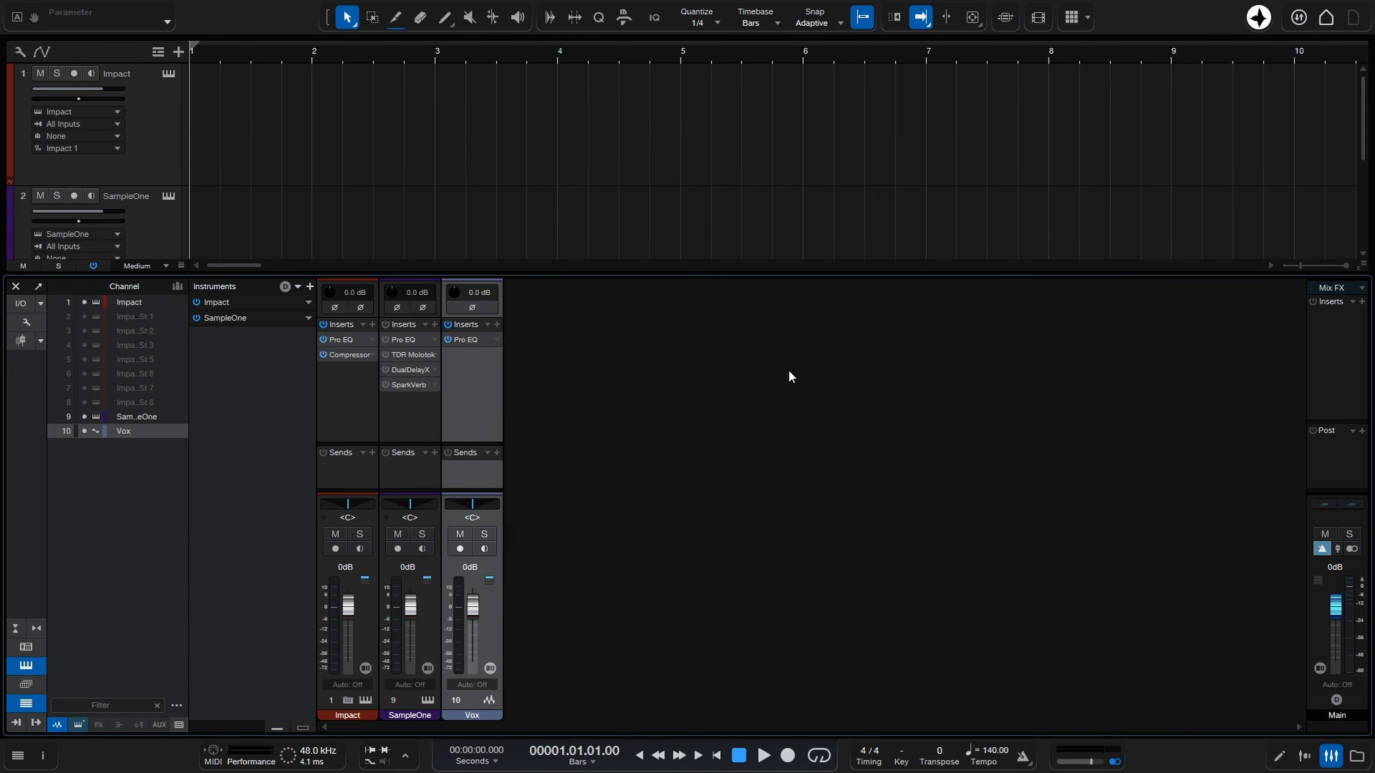
pyautogui.click(494, 325)
pyautogui.write('molo')
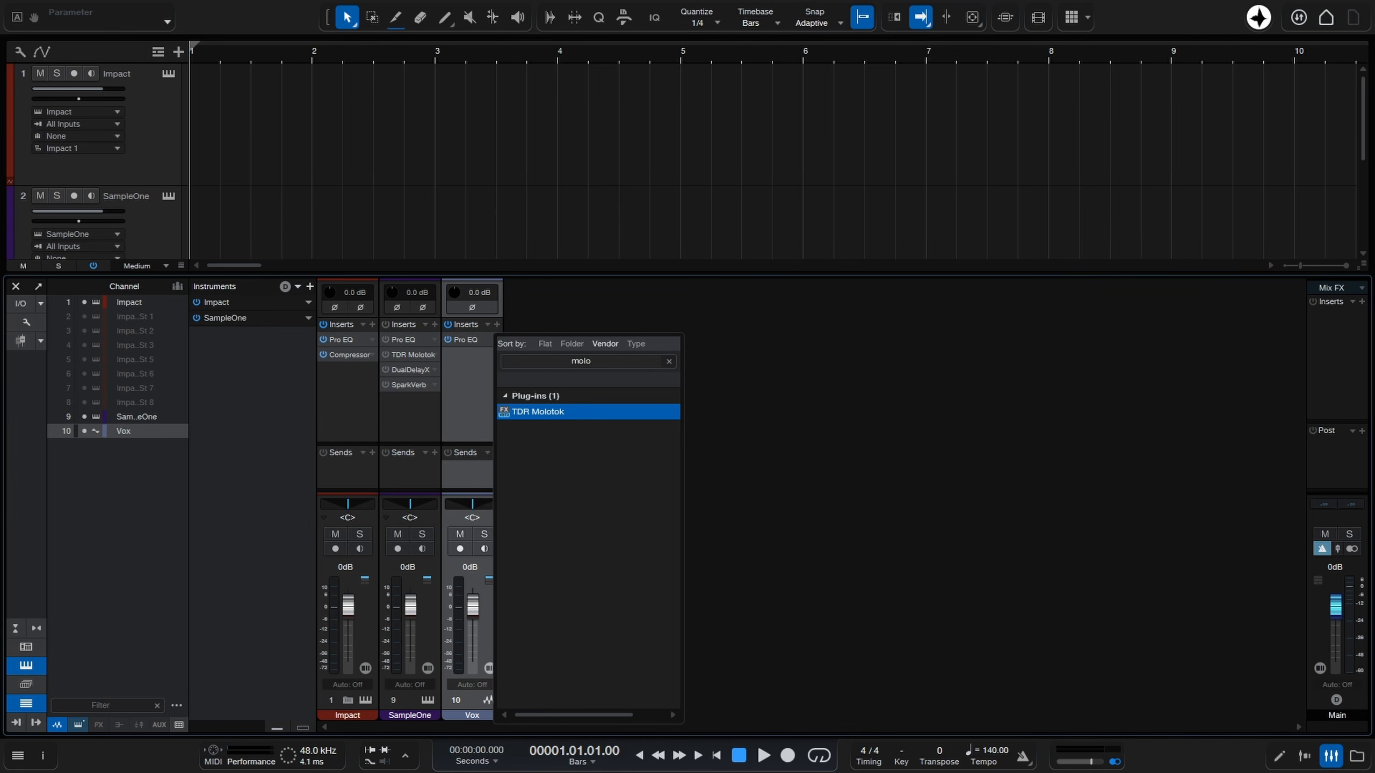
pyautogui.press('Return')
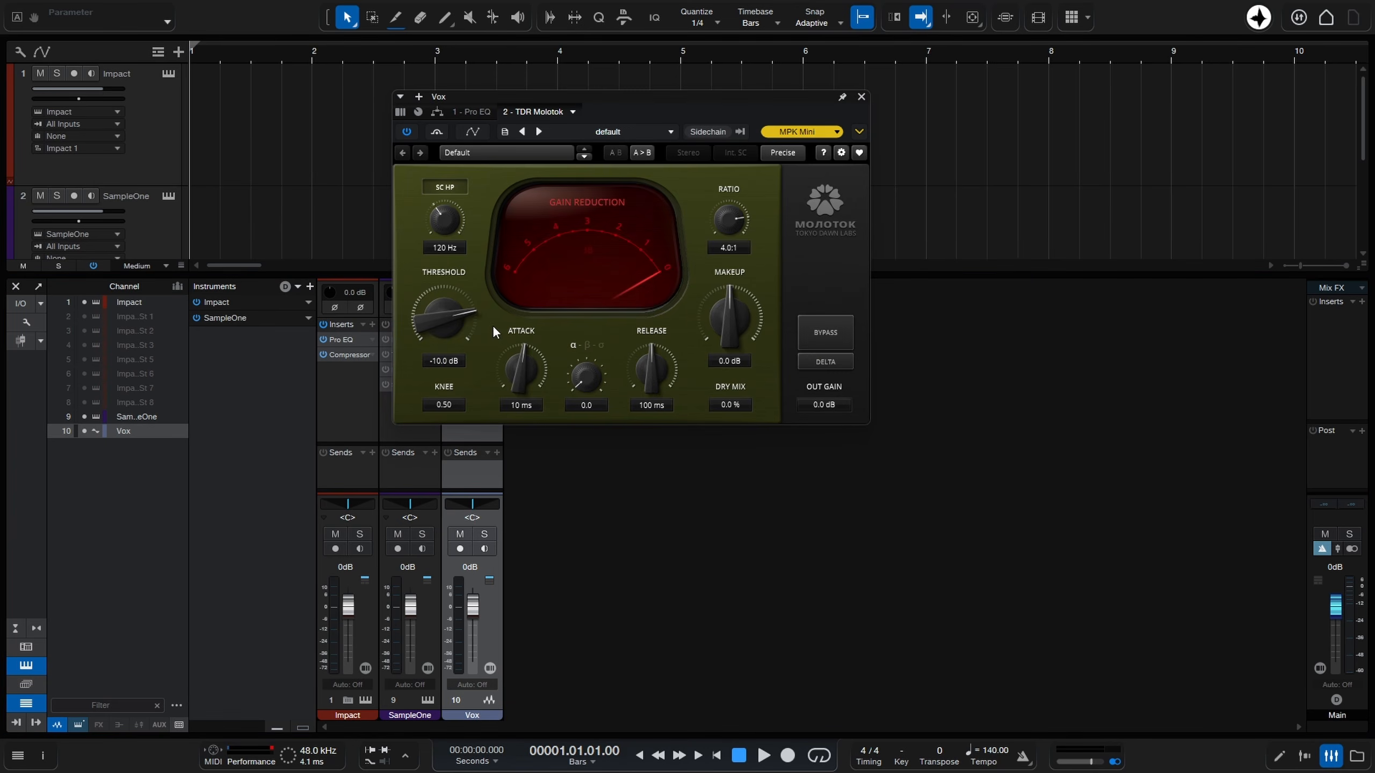
pyautogui.click(861, 98)
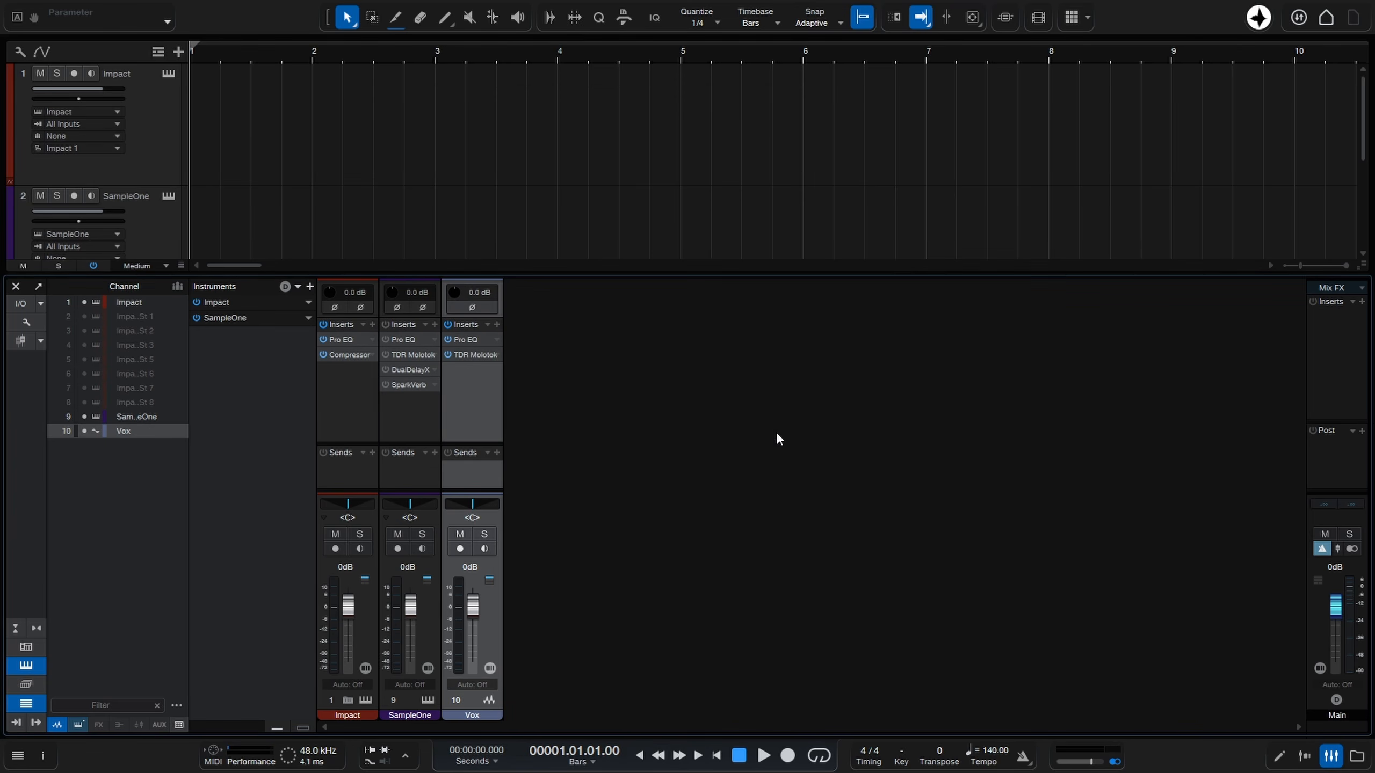
# Add Voice FX as the third insert on the Vox channel and close its window.
pyautogui.click(496, 324)
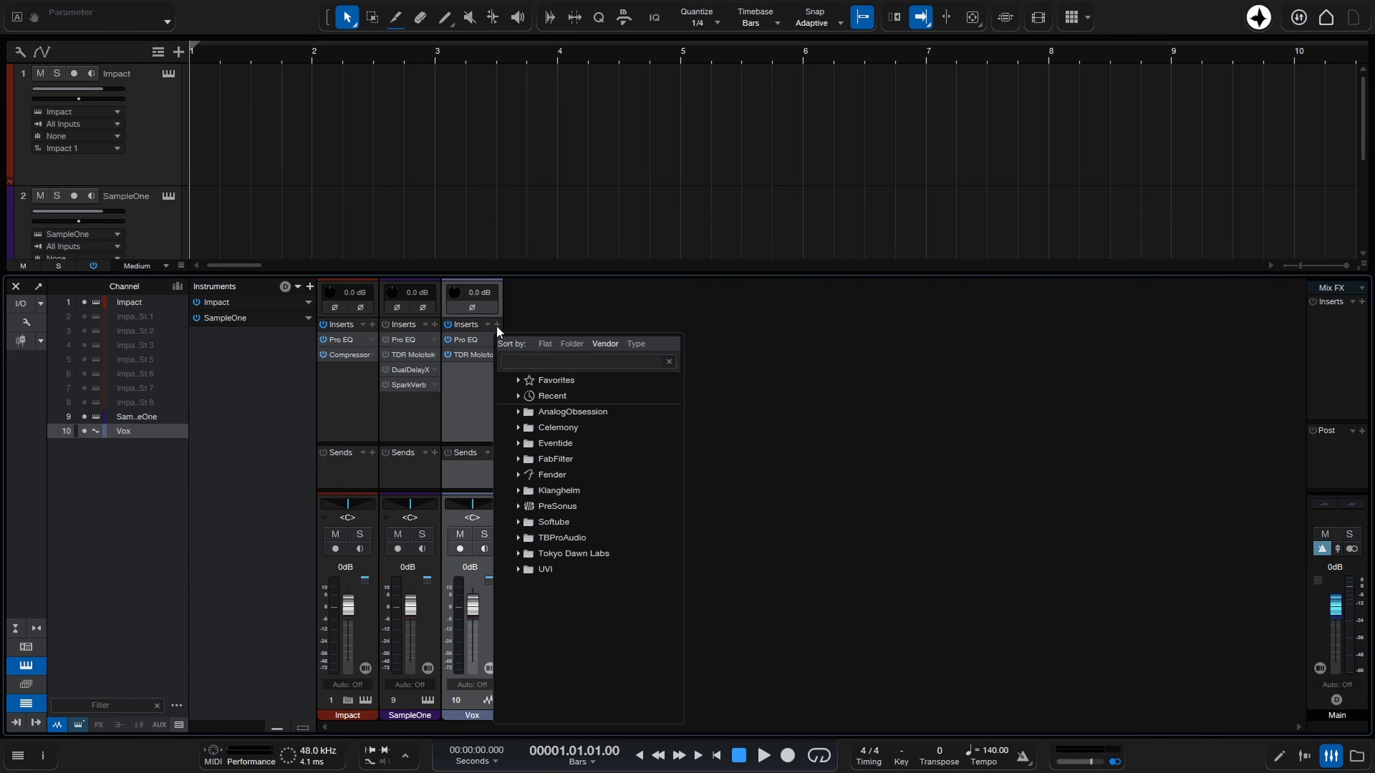
pyautogui.write('voi')
pyautogui.press('Return')
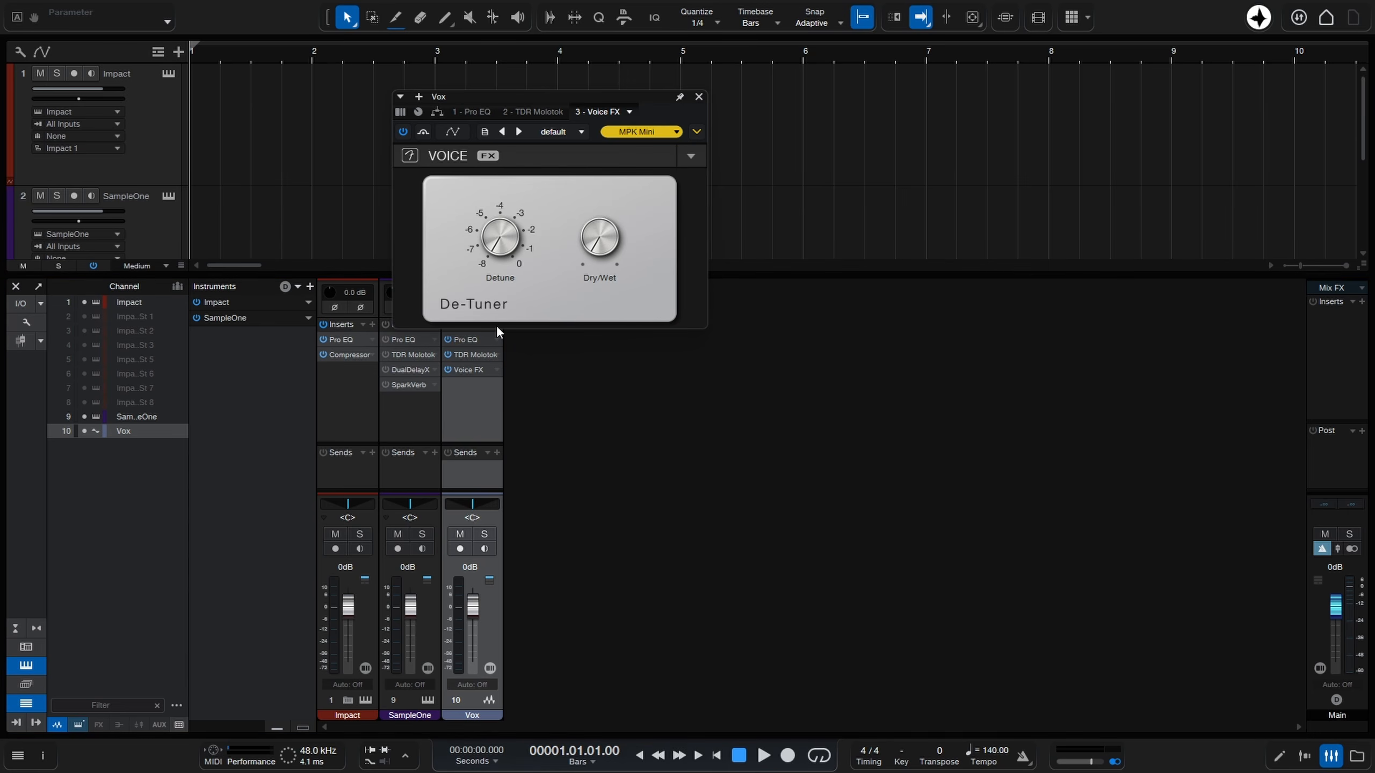
pyautogui.click(698, 98)
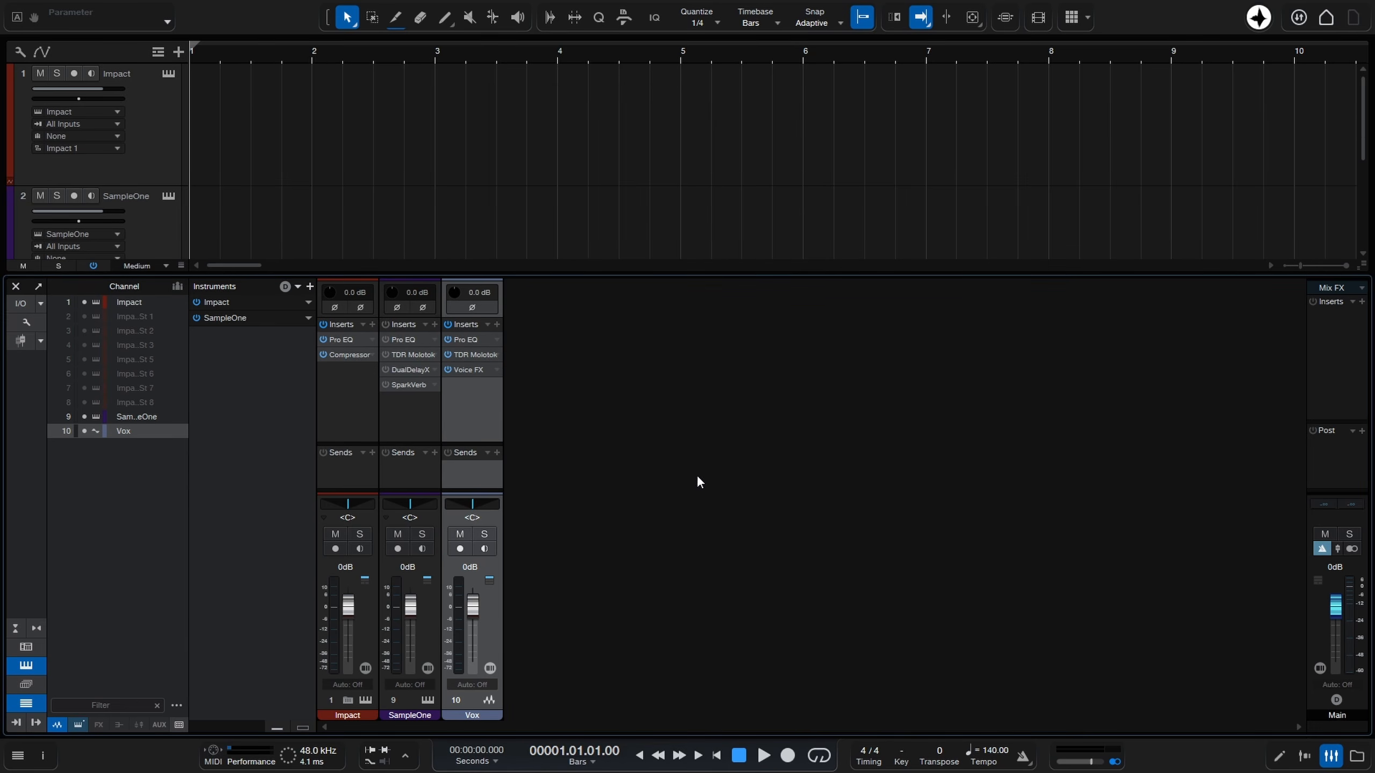
# Add a Limiter insert to the Main channel, bypass it, close its window and hide the console.
pyautogui.click(1362, 303)
pyautogui.write('limiter')
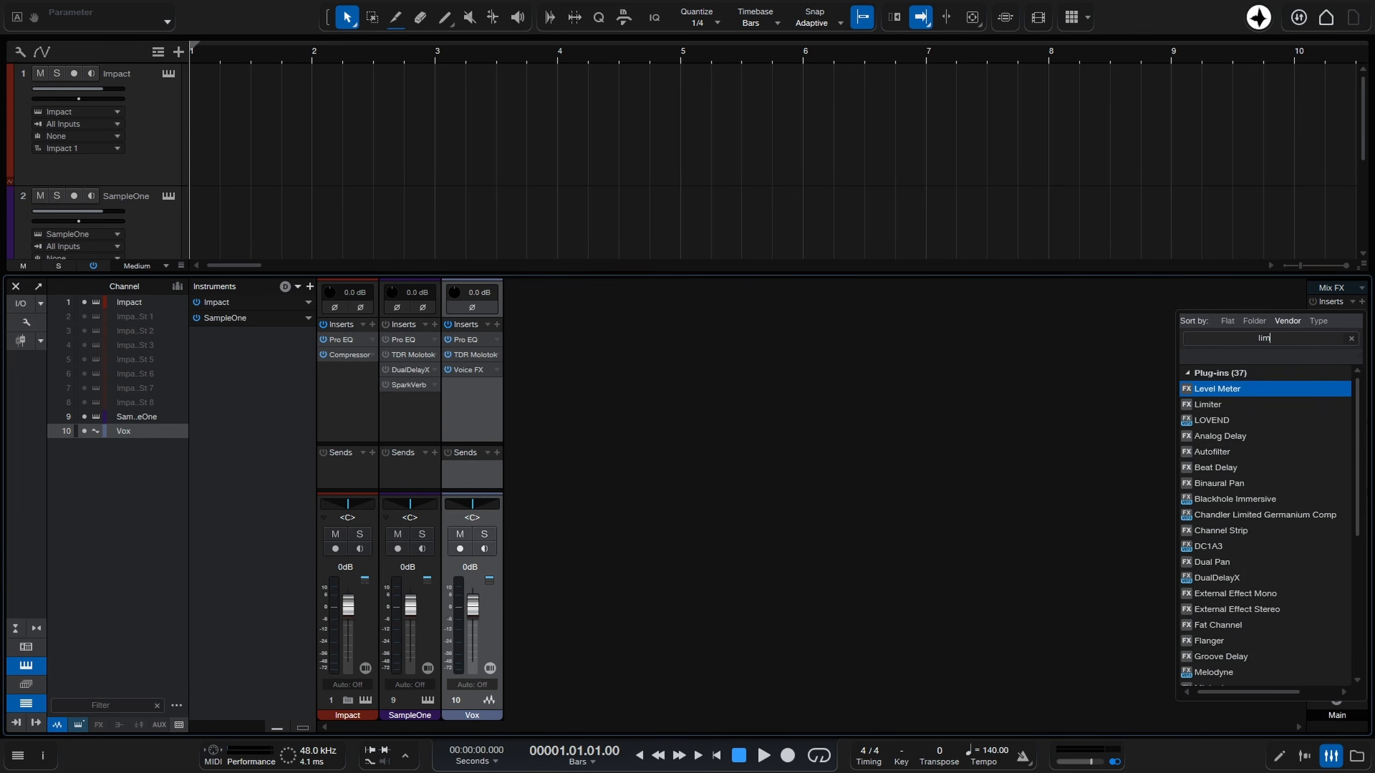
pyautogui.press('Return')
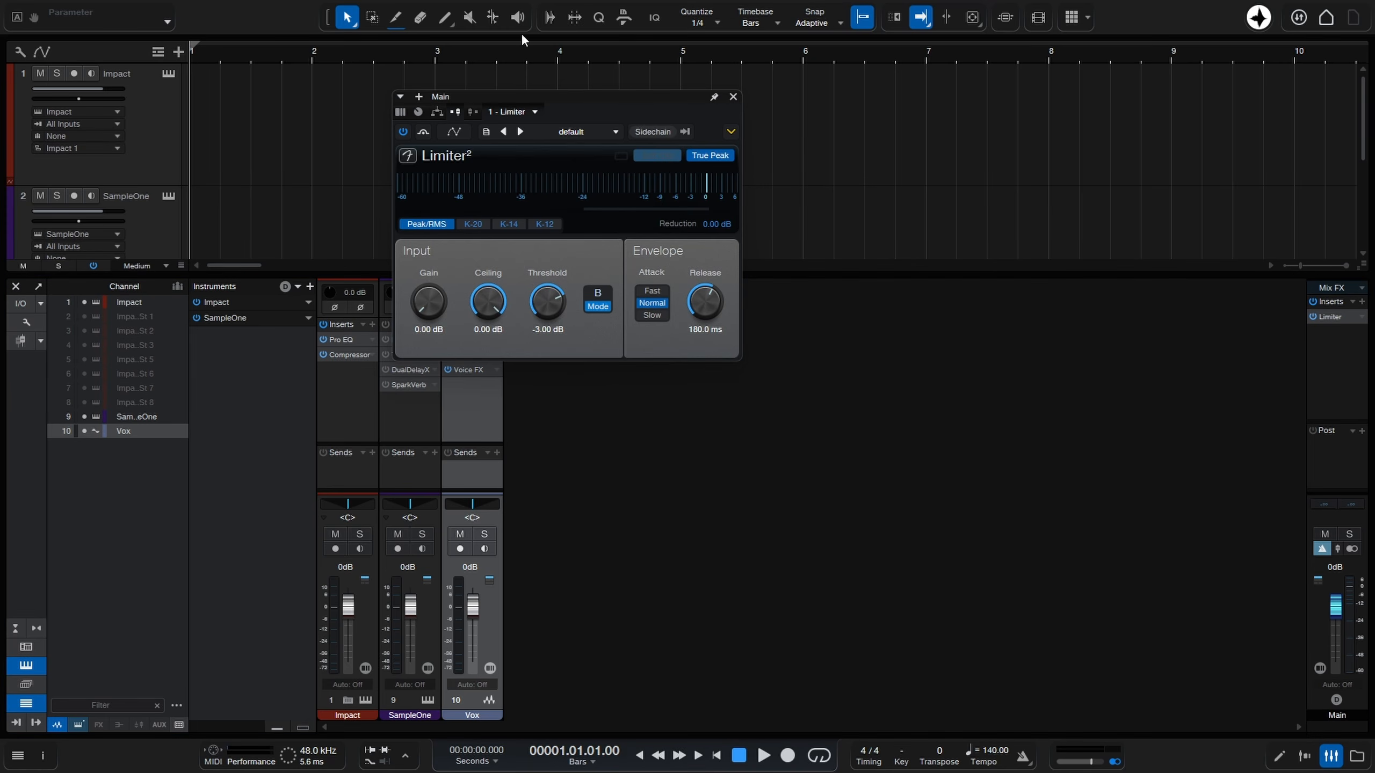
pyautogui.click(404, 132)
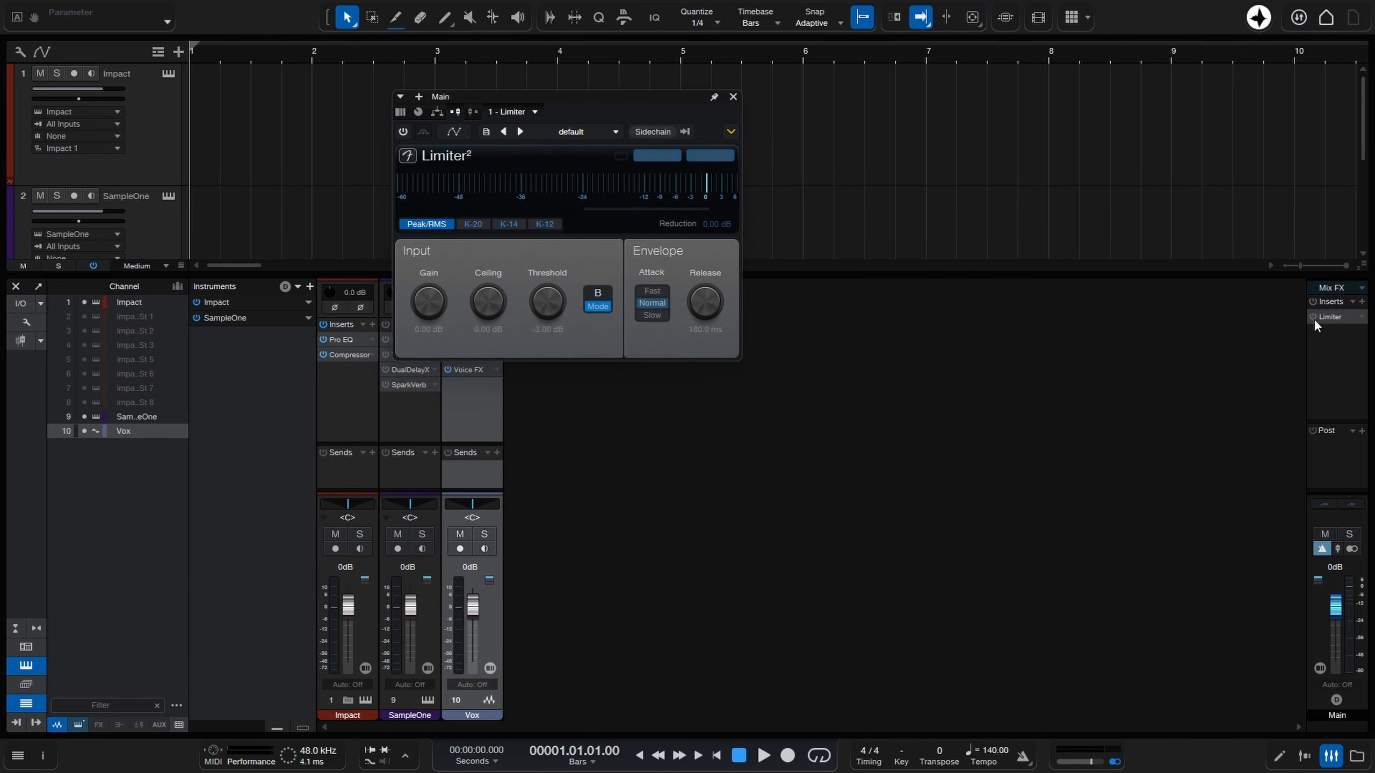
pyautogui.click(733, 97)
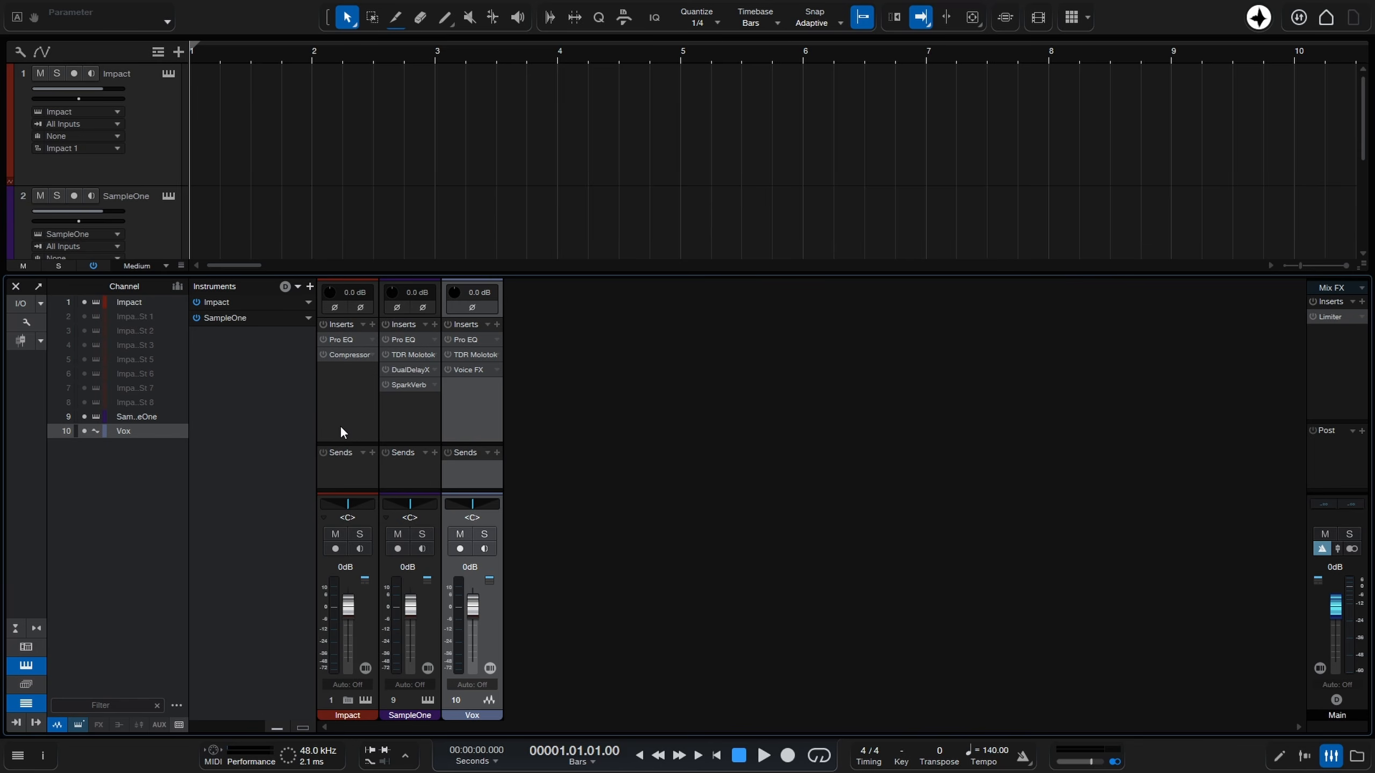
pyautogui.click(1332, 760)
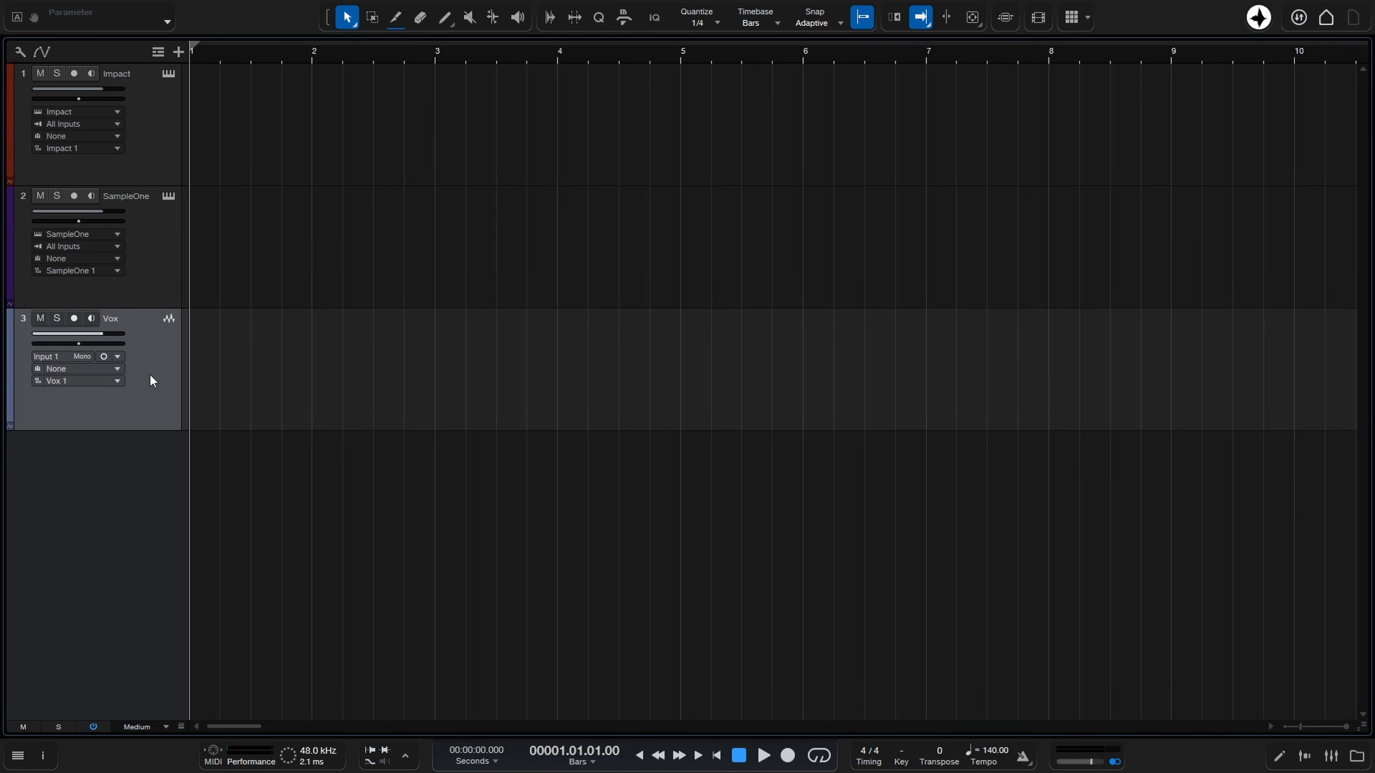
# Exit full-screen view and save the session as a template titled Tutorial Template.
pyautogui.hotkey('shift', 'Return')
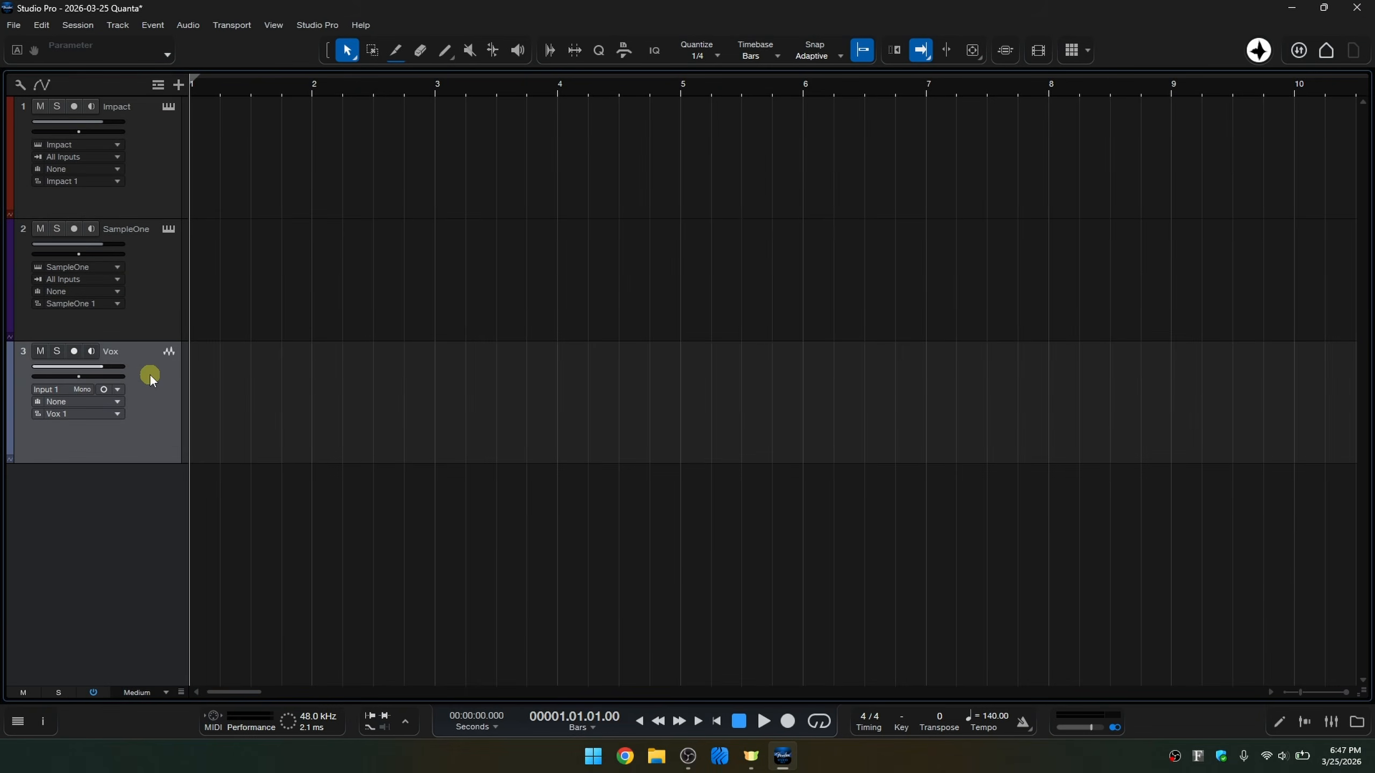
pyautogui.click(13, 27)
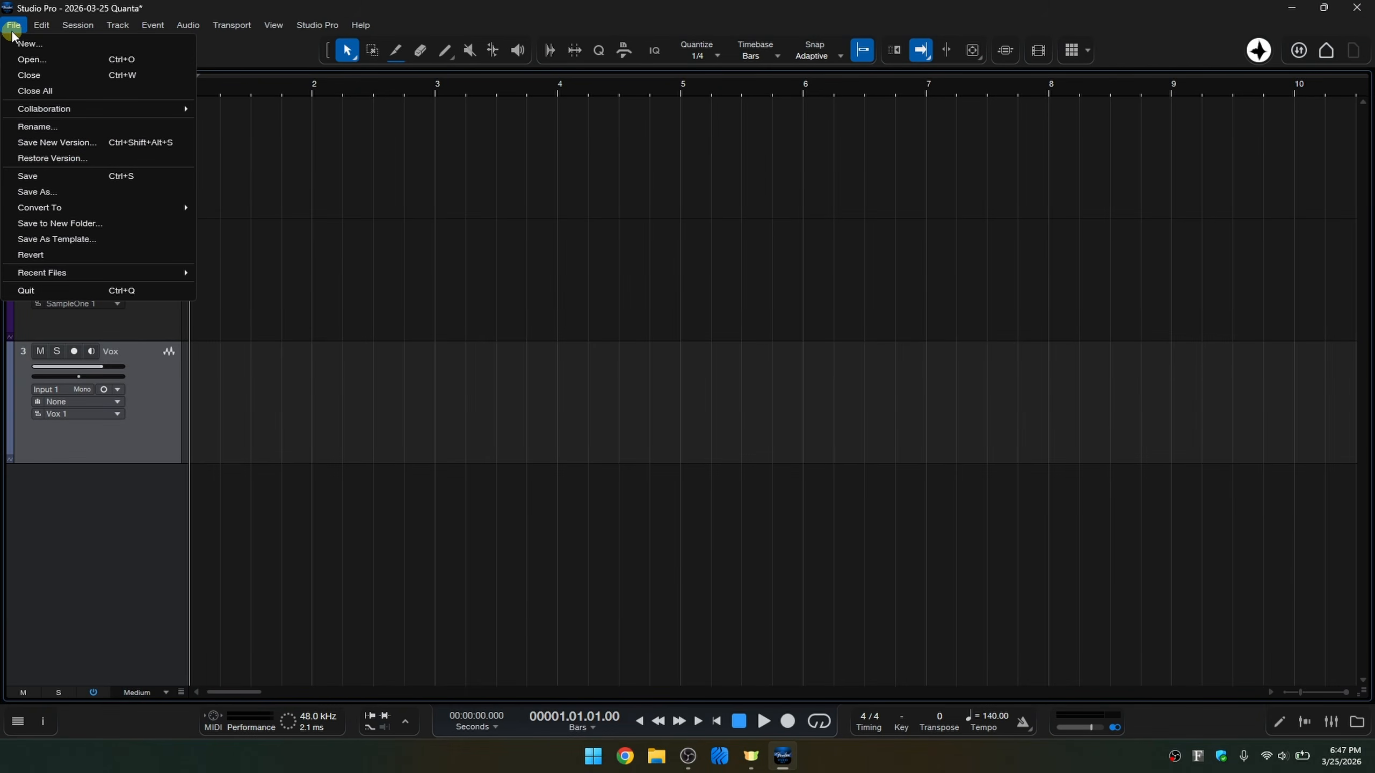
pyautogui.click(82, 239)
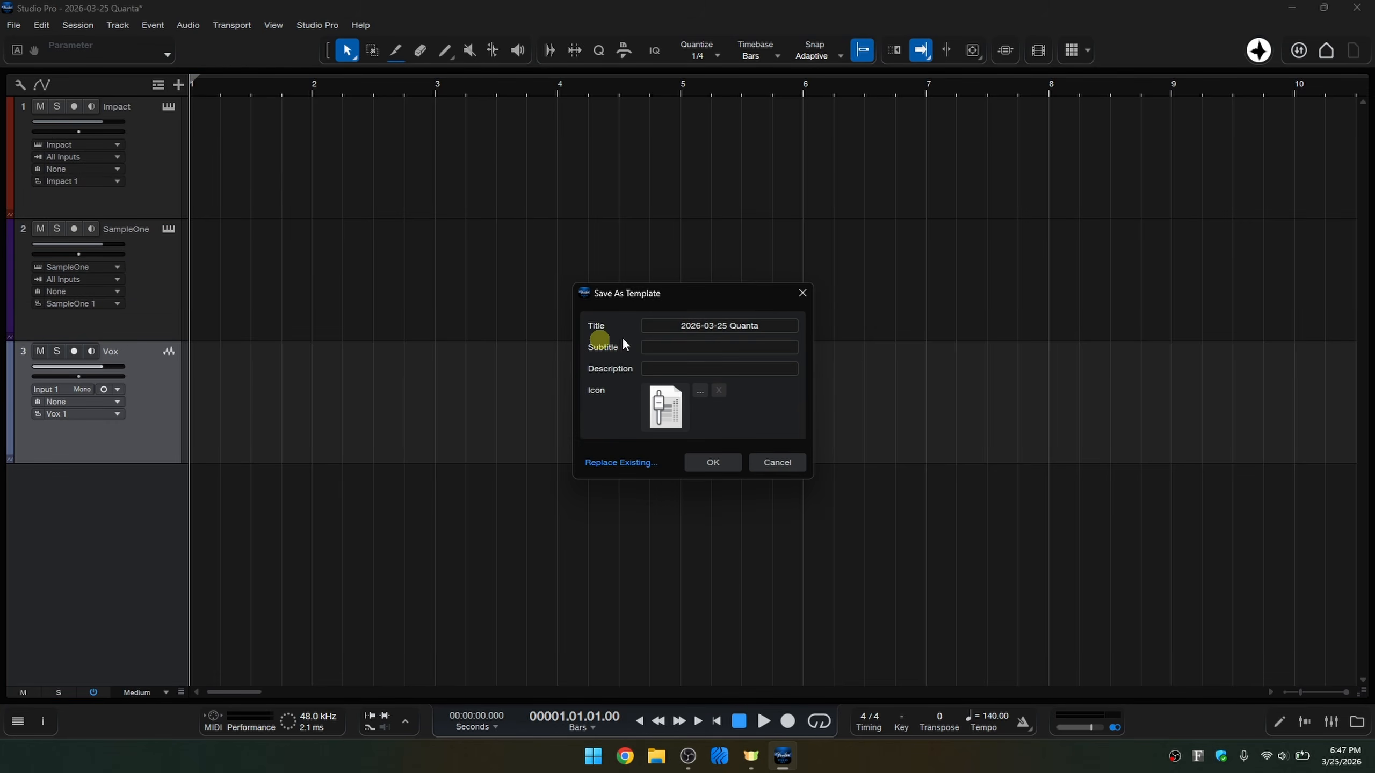
pyautogui.tripleClick(736, 325)
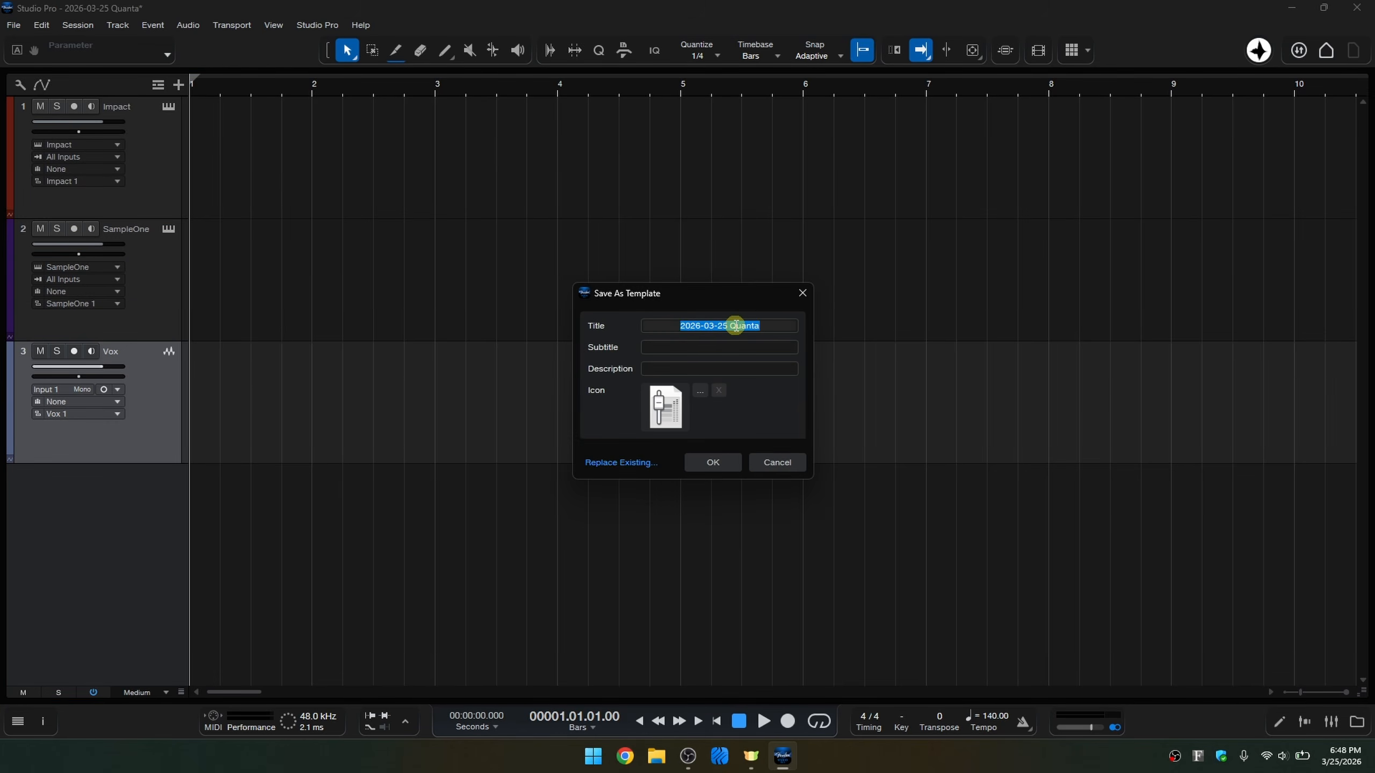
pyautogui.write('Tutorial Template')
pyautogui.click(712, 348)
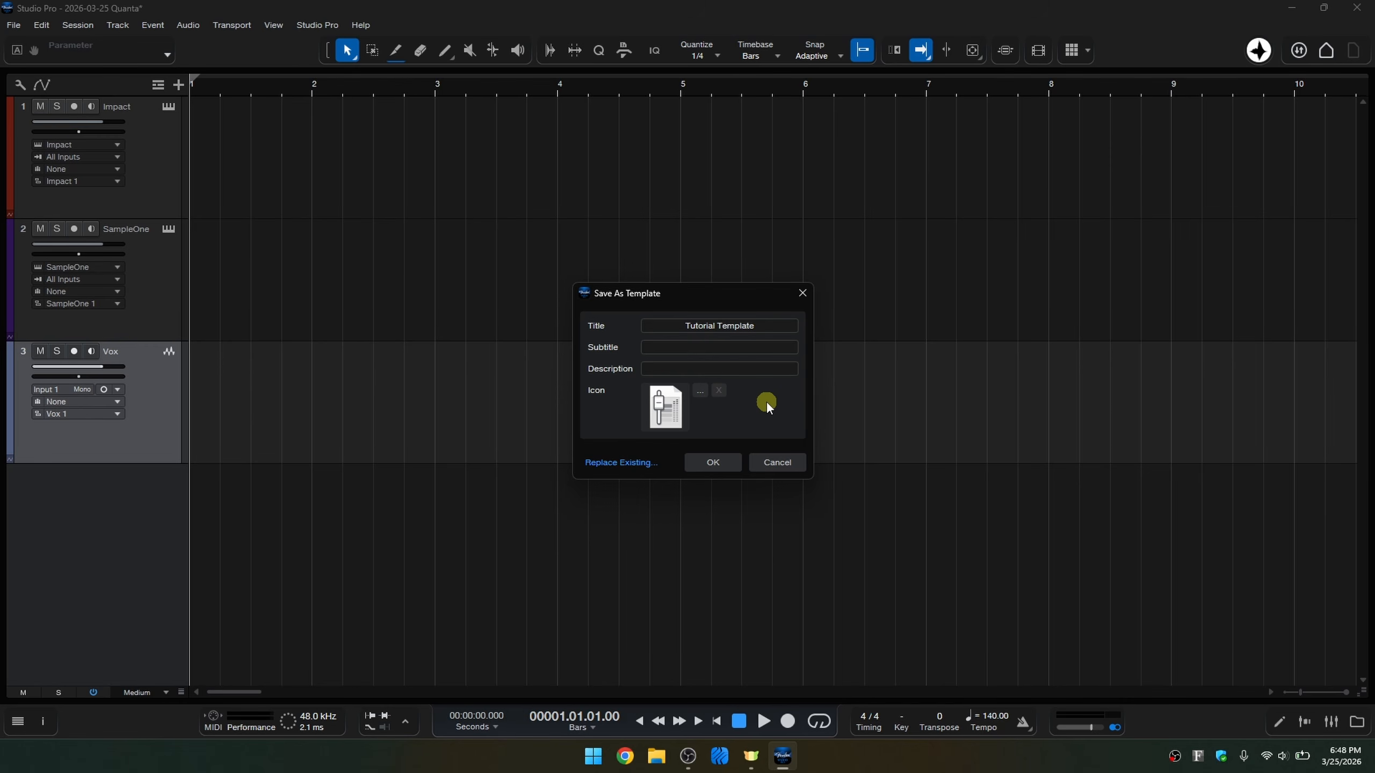
pyautogui.click(709, 464)
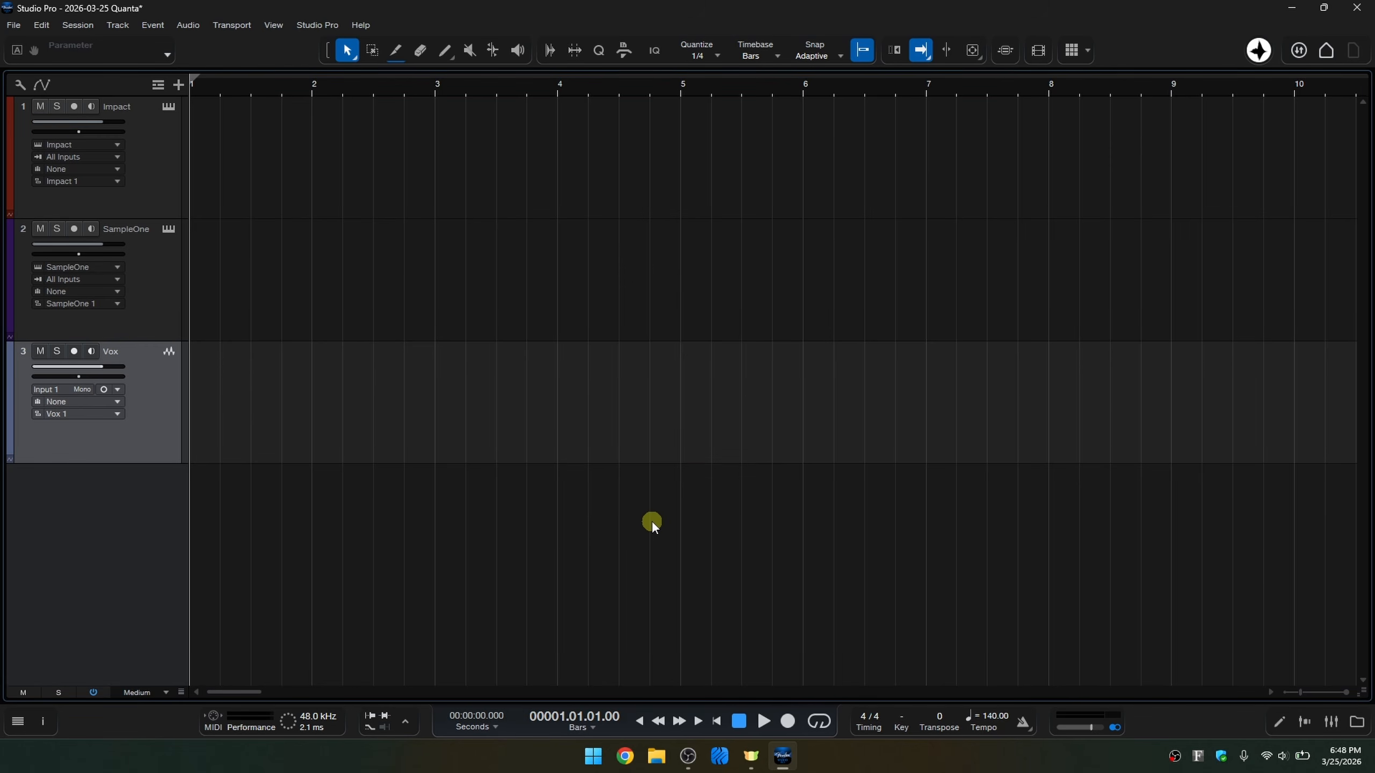
# Close the session without saving and create a new session from the user template Tutorial Template.
pyautogui.hotkey('ctrl', 'w')
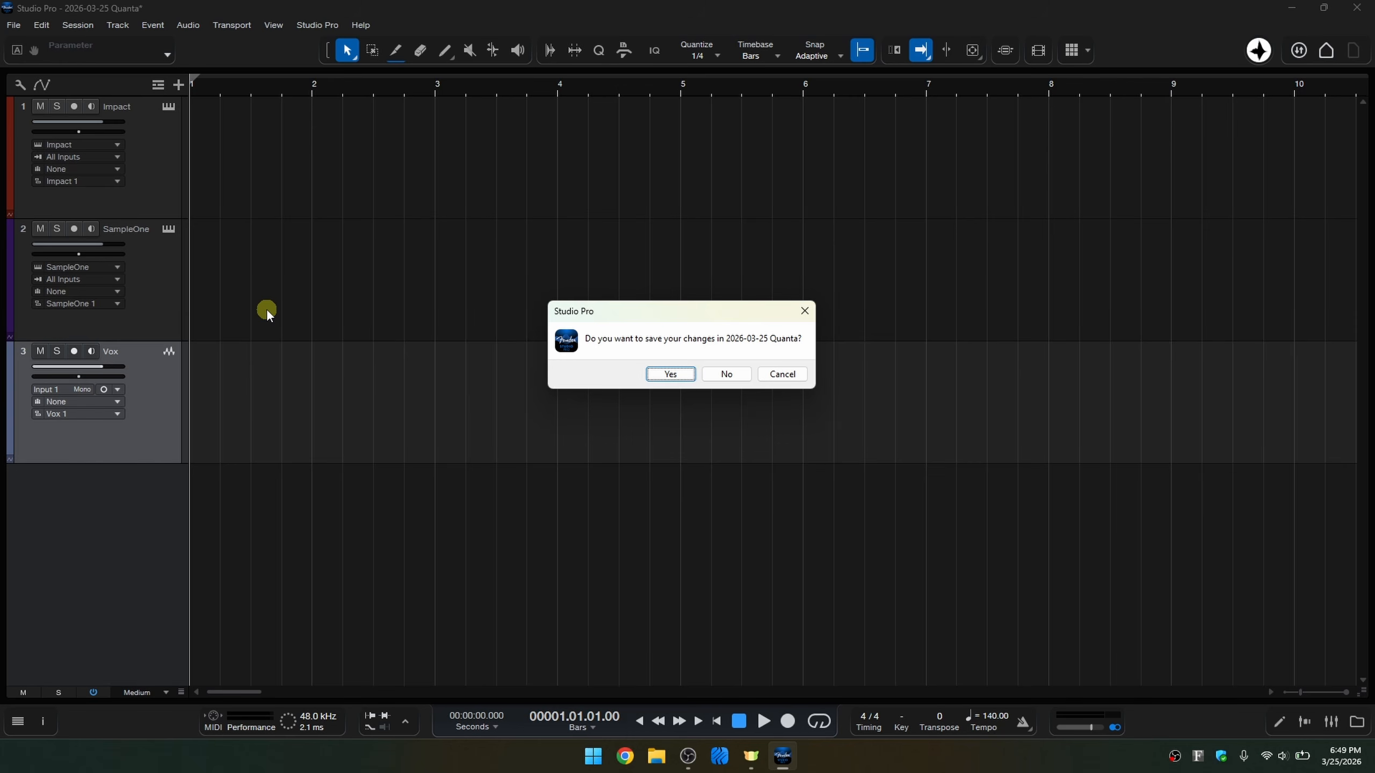
pyautogui.click(726, 374)
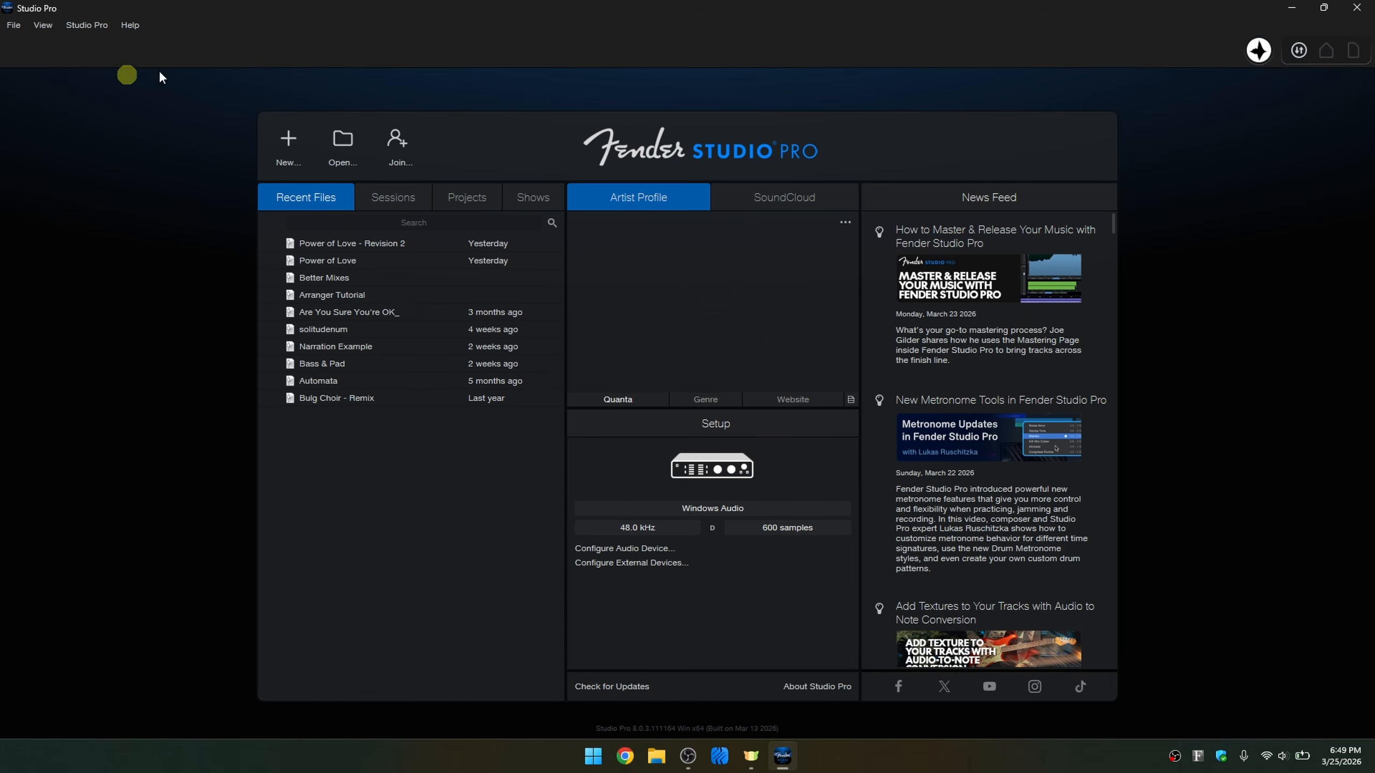
pyautogui.click(287, 141)
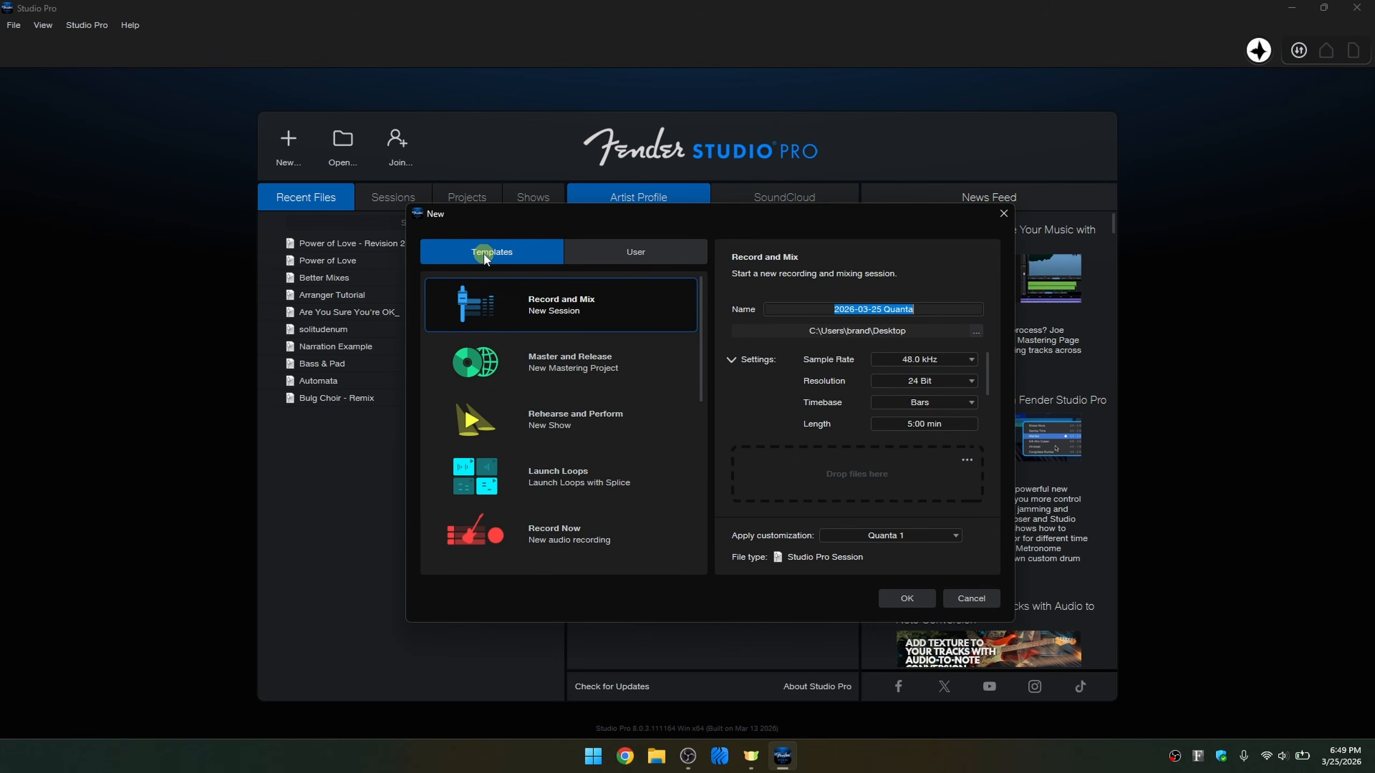
pyautogui.click(628, 250)
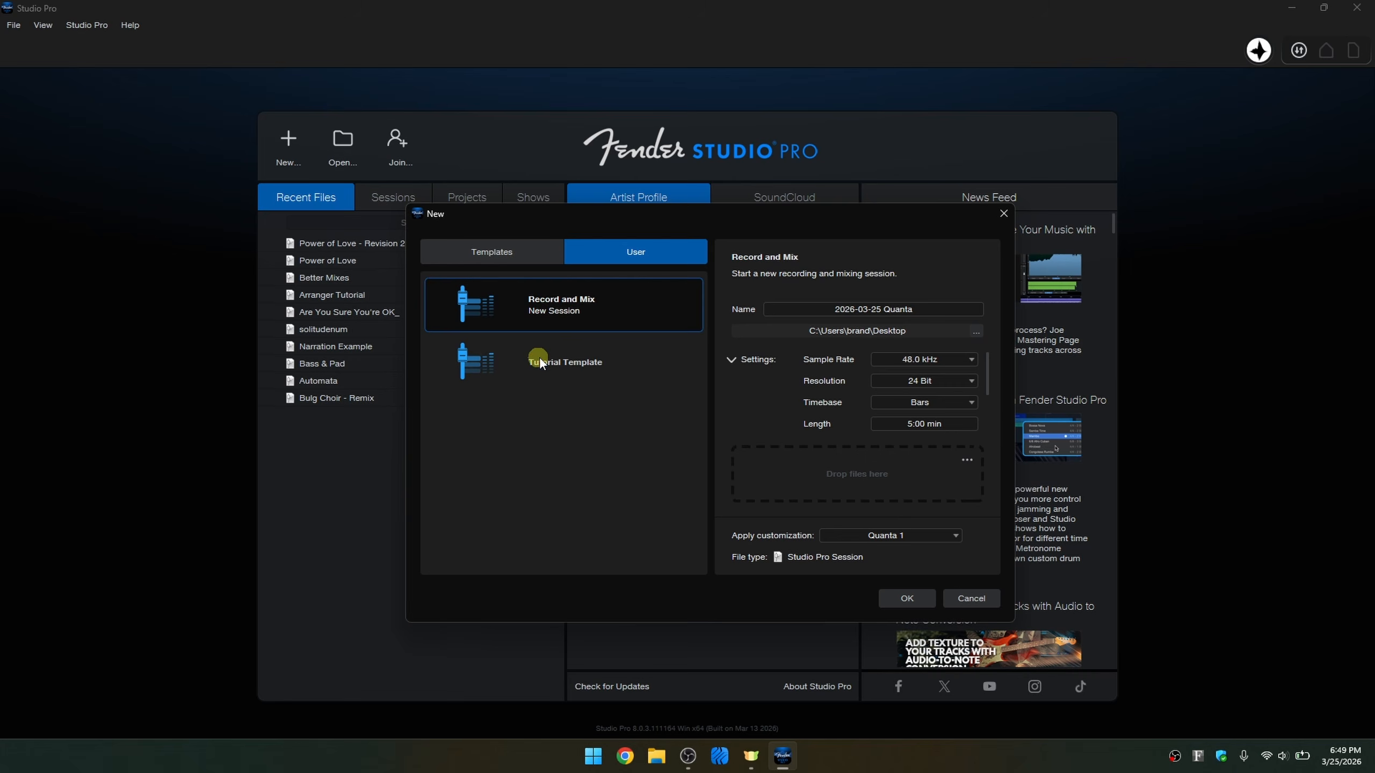
pyautogui.click(573, 362)
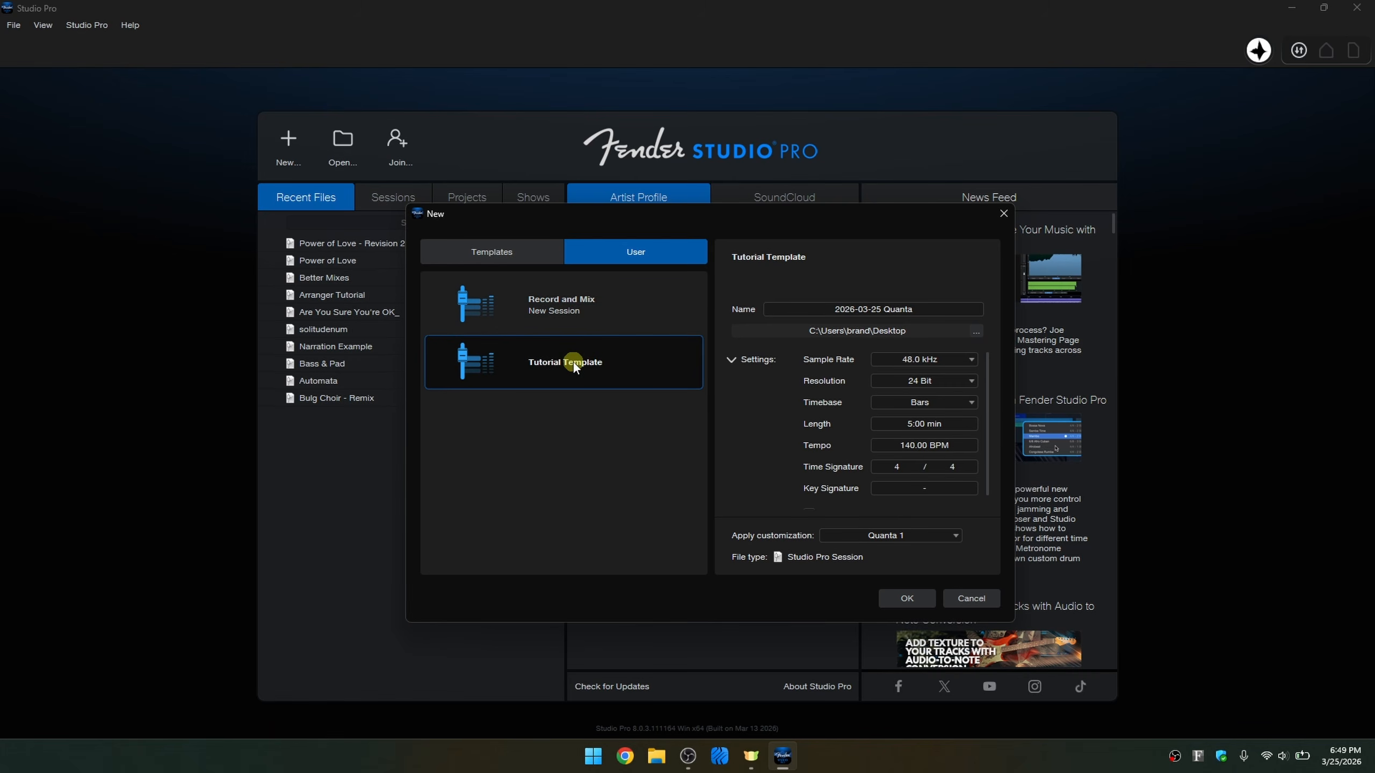
pyautogui.click(903, 602)
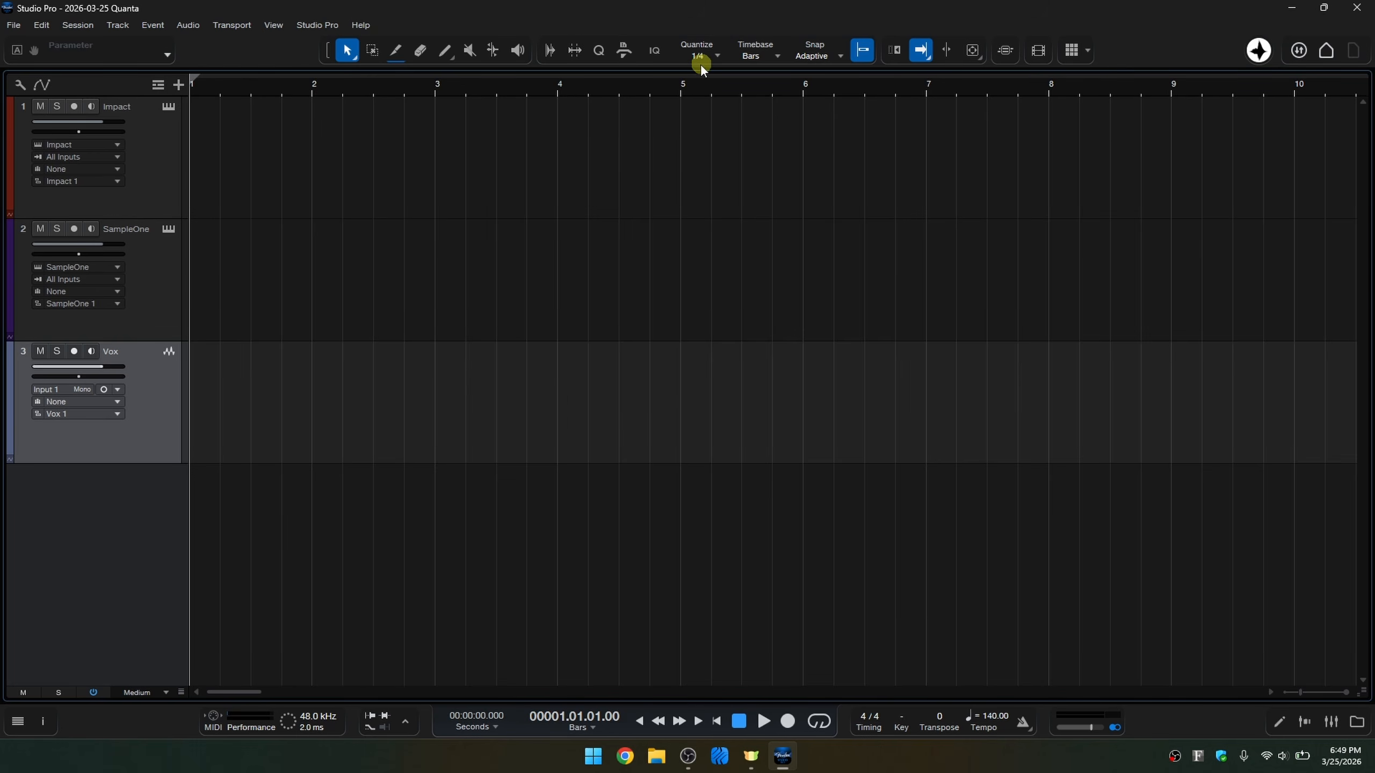
# Open the console and the Impact and SampleOne instruments to check the template's presets and inserts, closing the instrument window when finished.
pyautogui.click(164, 111)
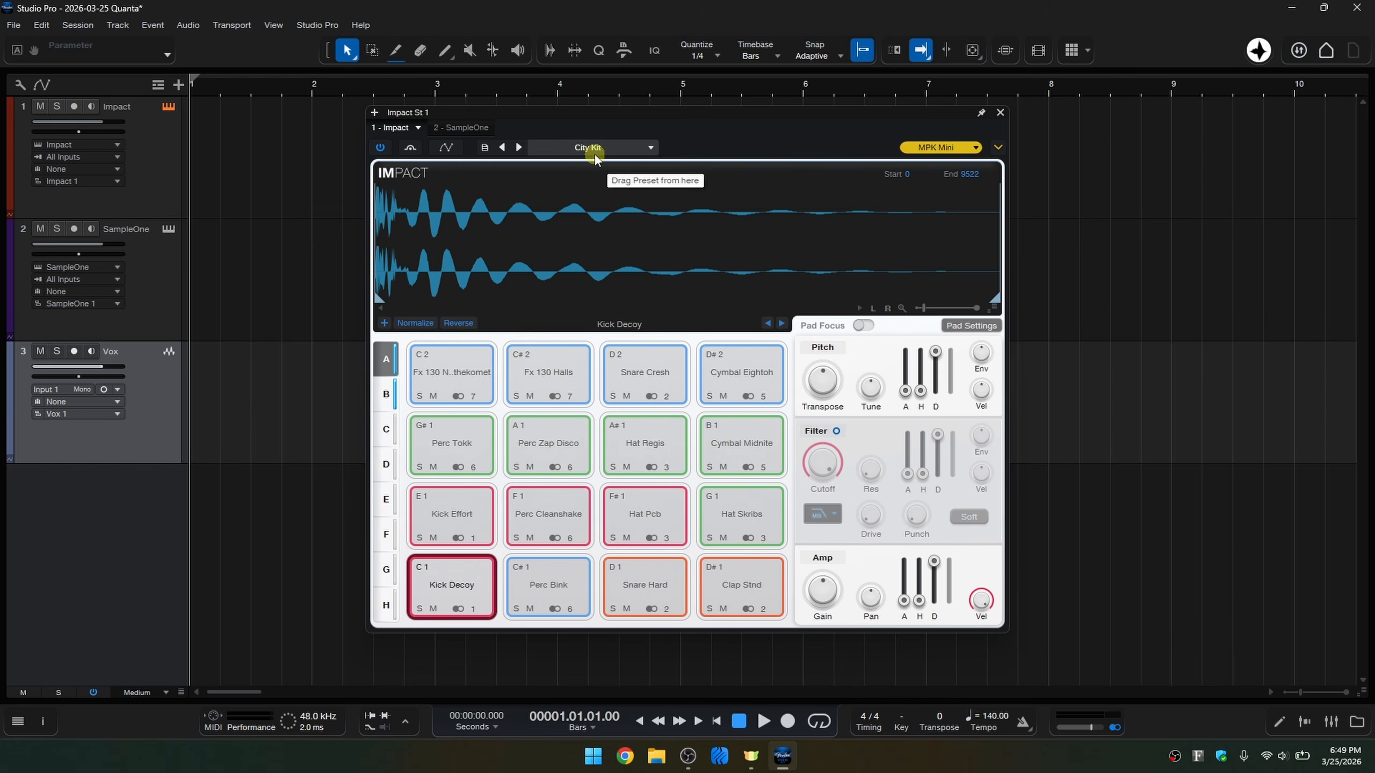
pyautogui.click(1330, 722)
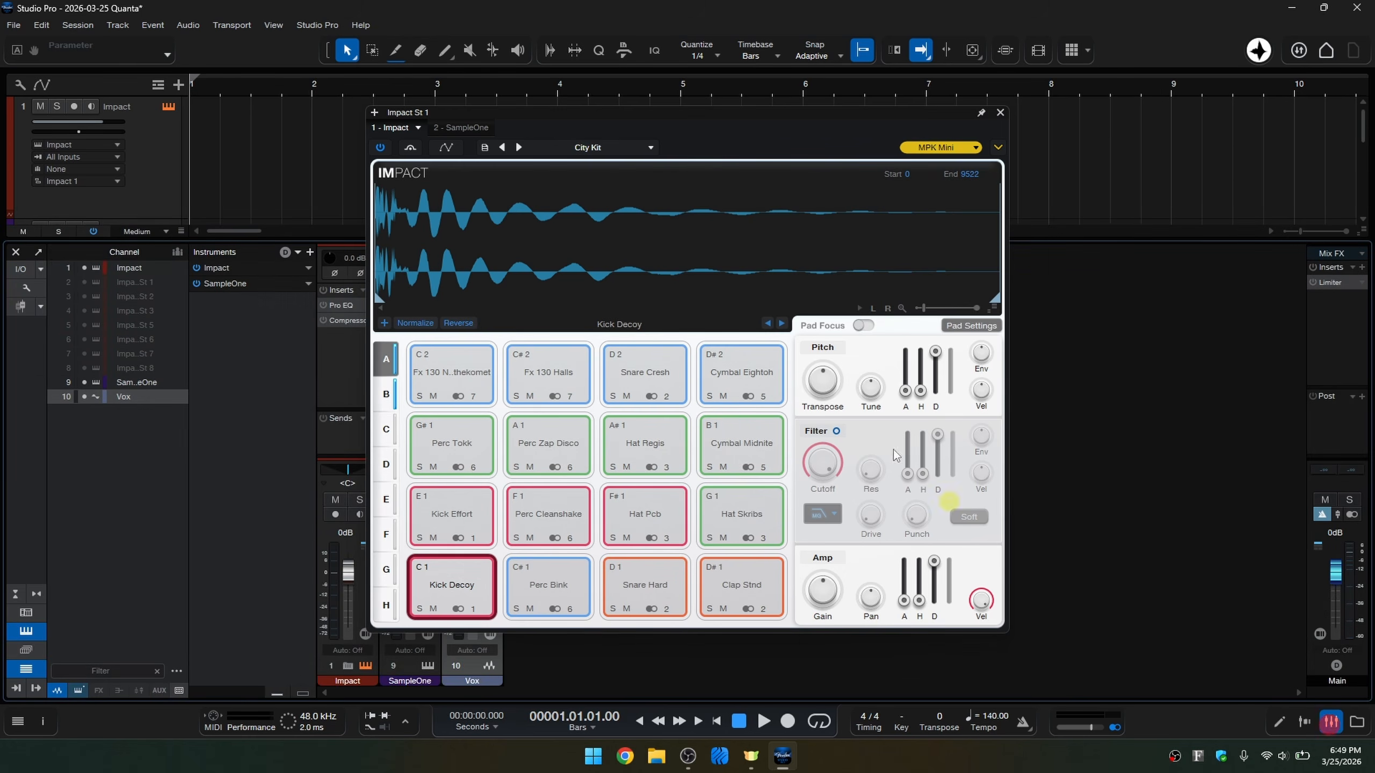
pyautogui.moveTo(709, 120); pyautogui.dragTo(906, 129)
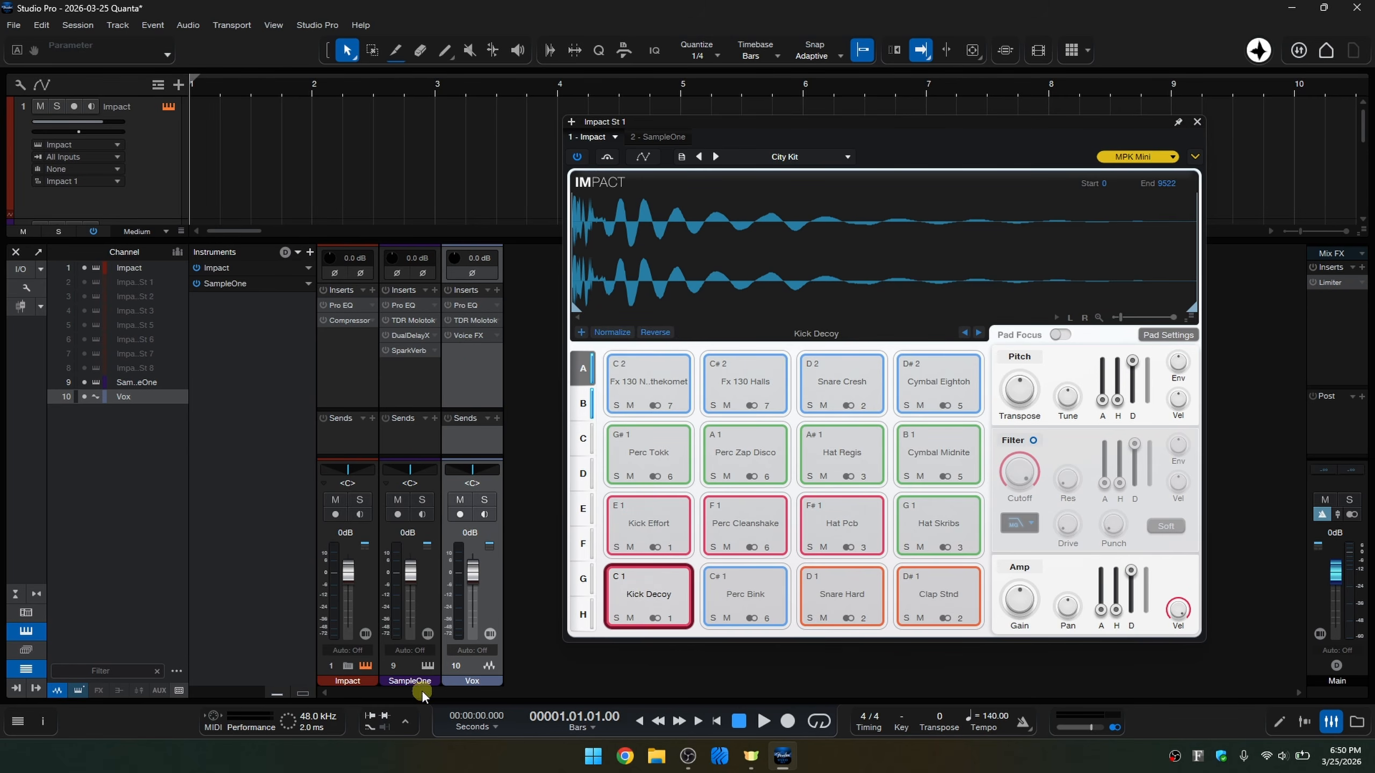
pyautogui.click(425, 665)
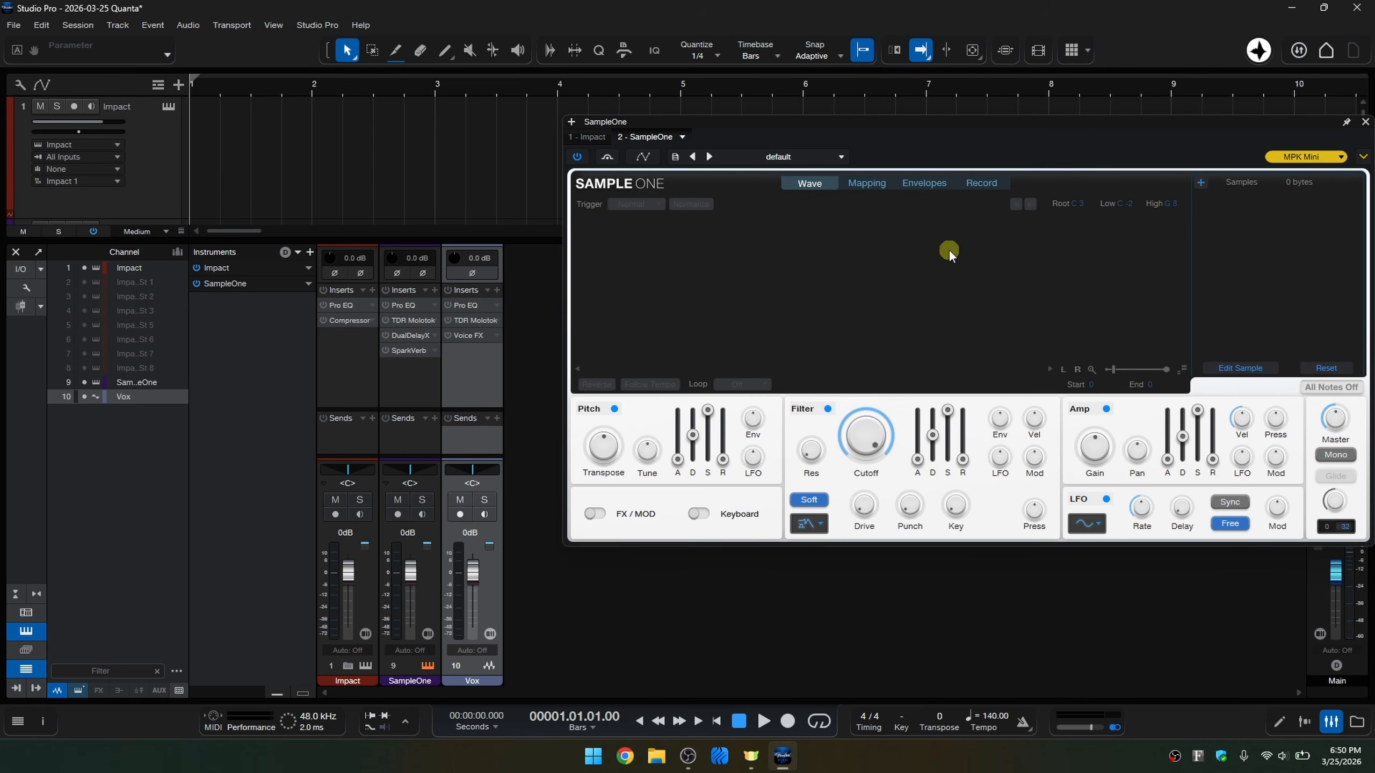
pyautogui.moveTo(1087, 127); pyautogui.dragTo(1060, 124)
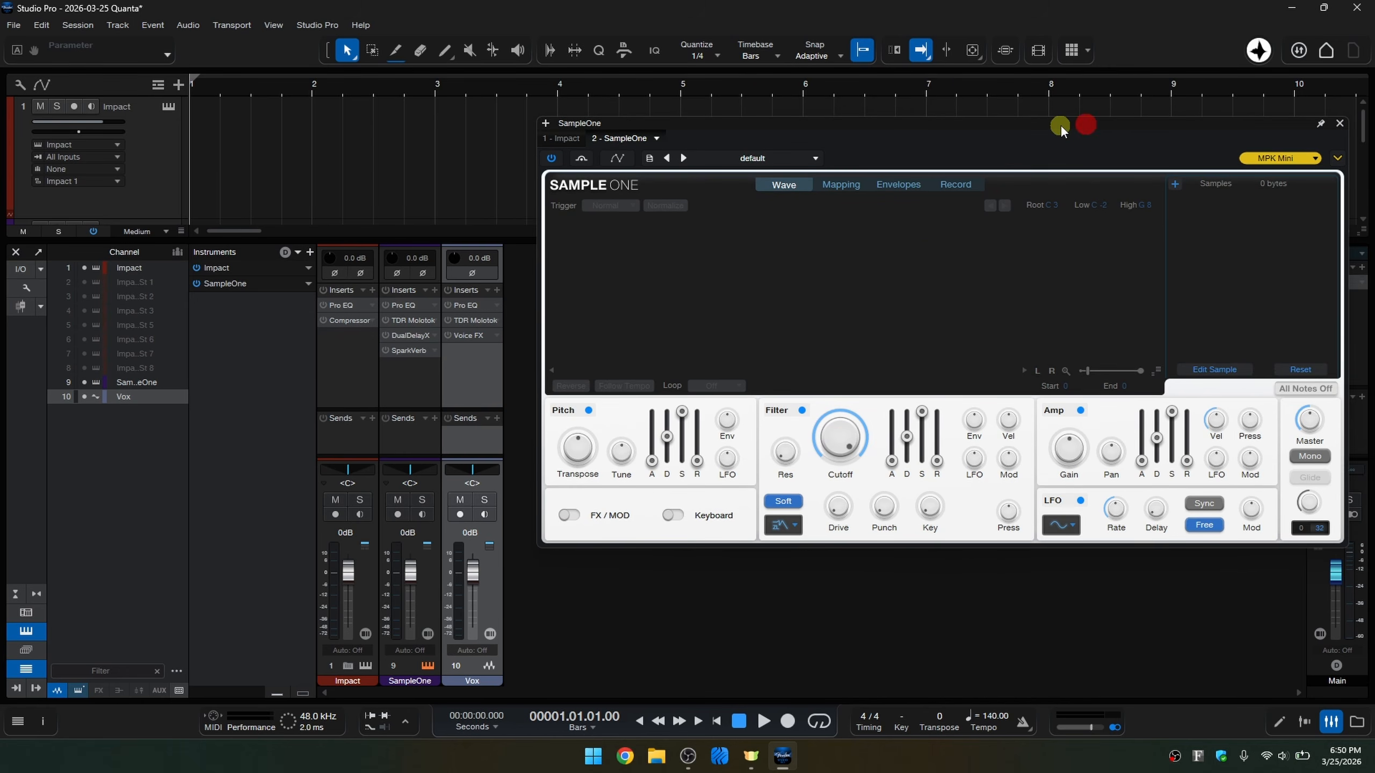
pyautogui.click(1339, 123)
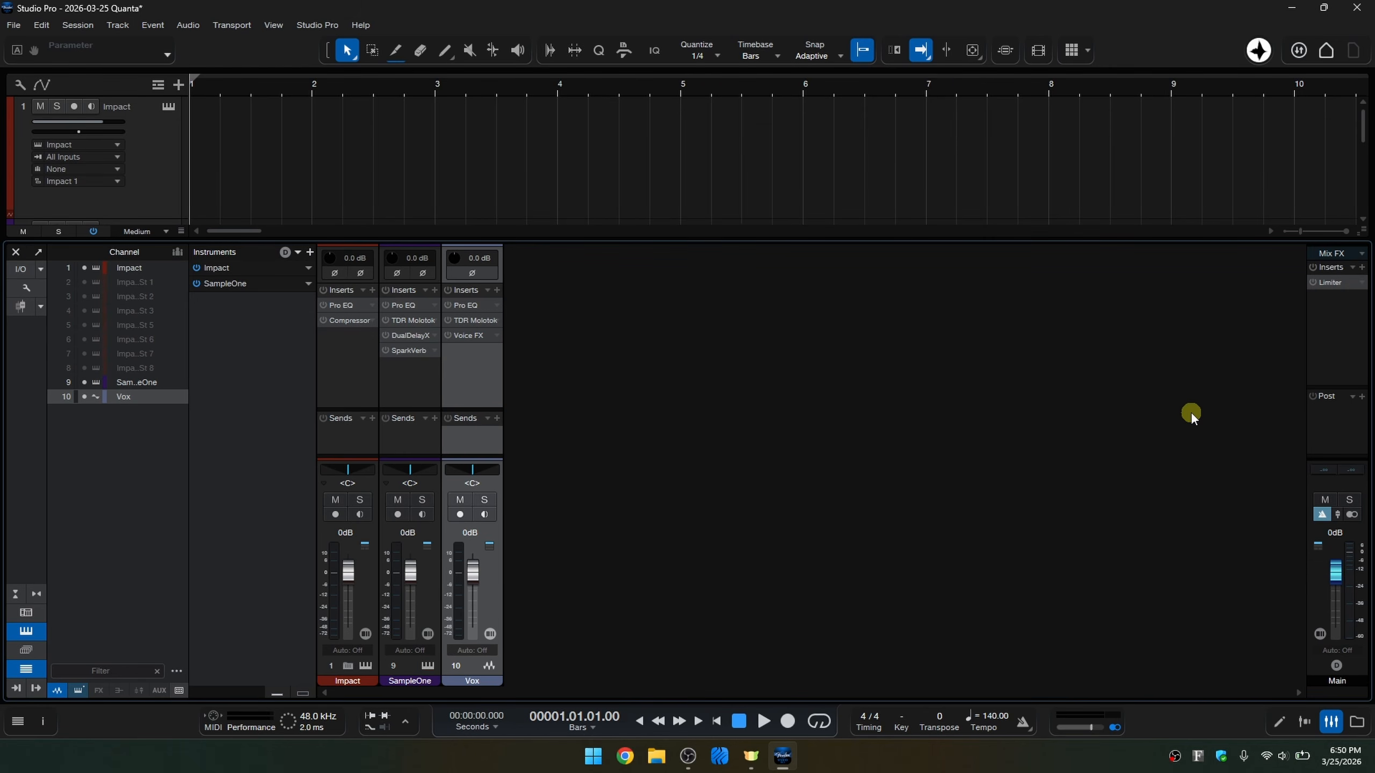